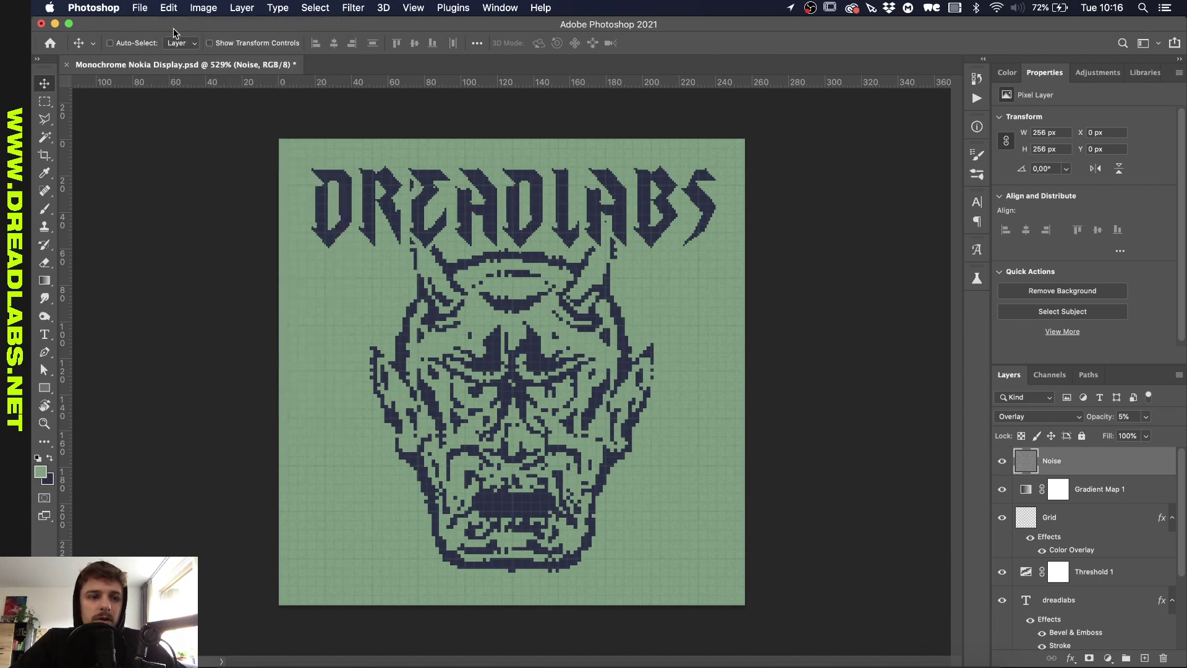
Step: Open the File menu to begin a new document
click(139, 7)
Step: Create a new document sized 256 × 256 px
click(153, 26)
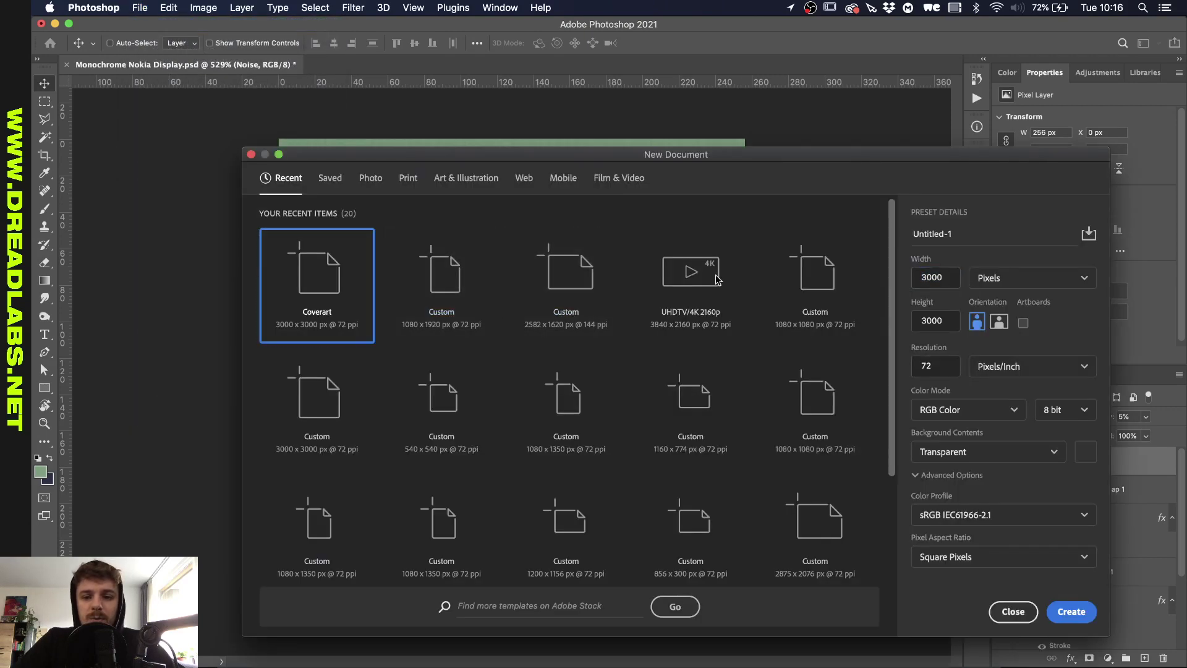
key(Tab)
text(2)
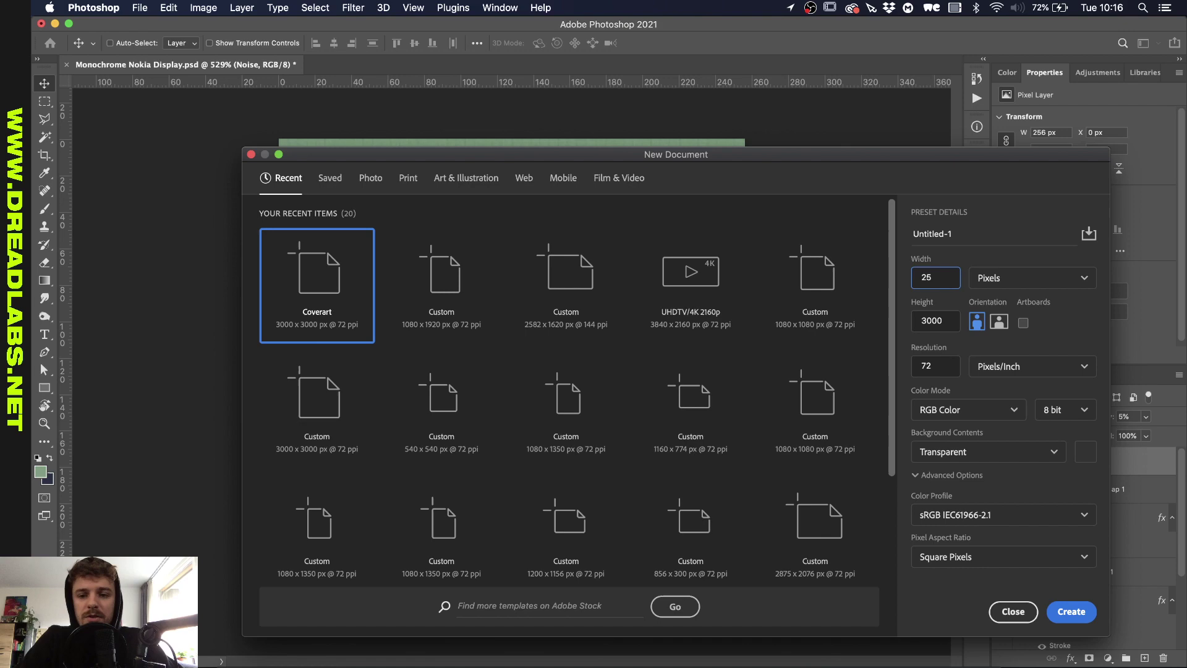
key(Tab)
key(Tab)
text(256)
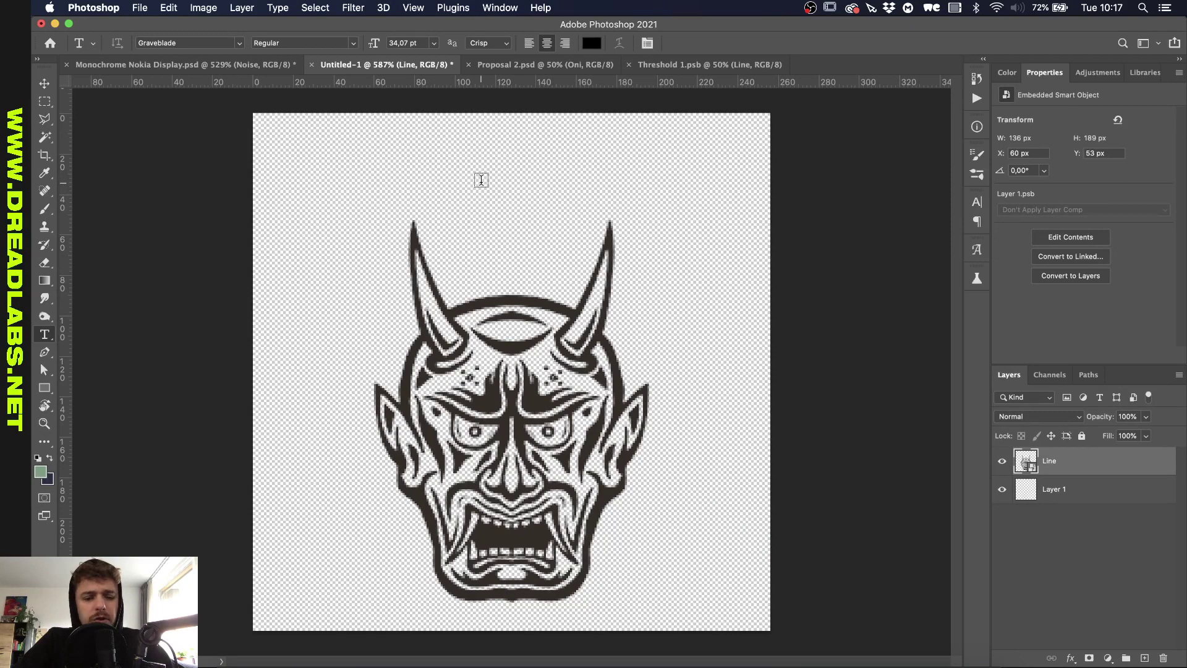
Step: Add 'dreadlabs' text at the canvas top, centred above the mask, and commit it
click(511, 171)
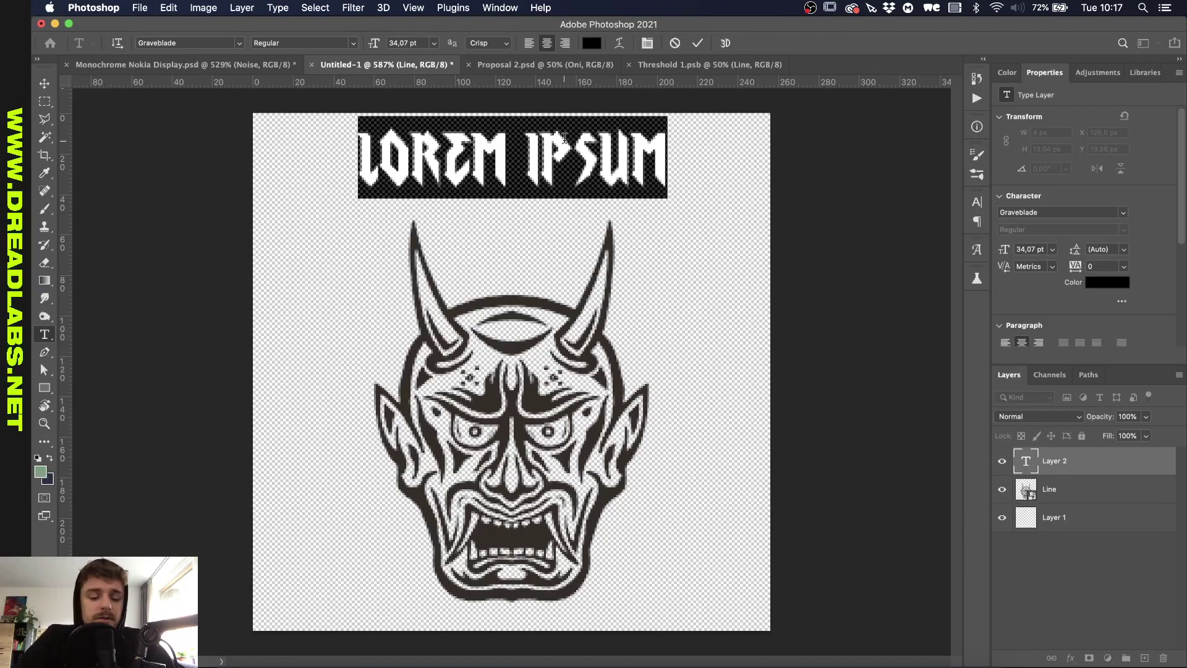
text(dreadlabs)
drag(512, 185, 532, 214)
key(ctrl+Return)
key(v)
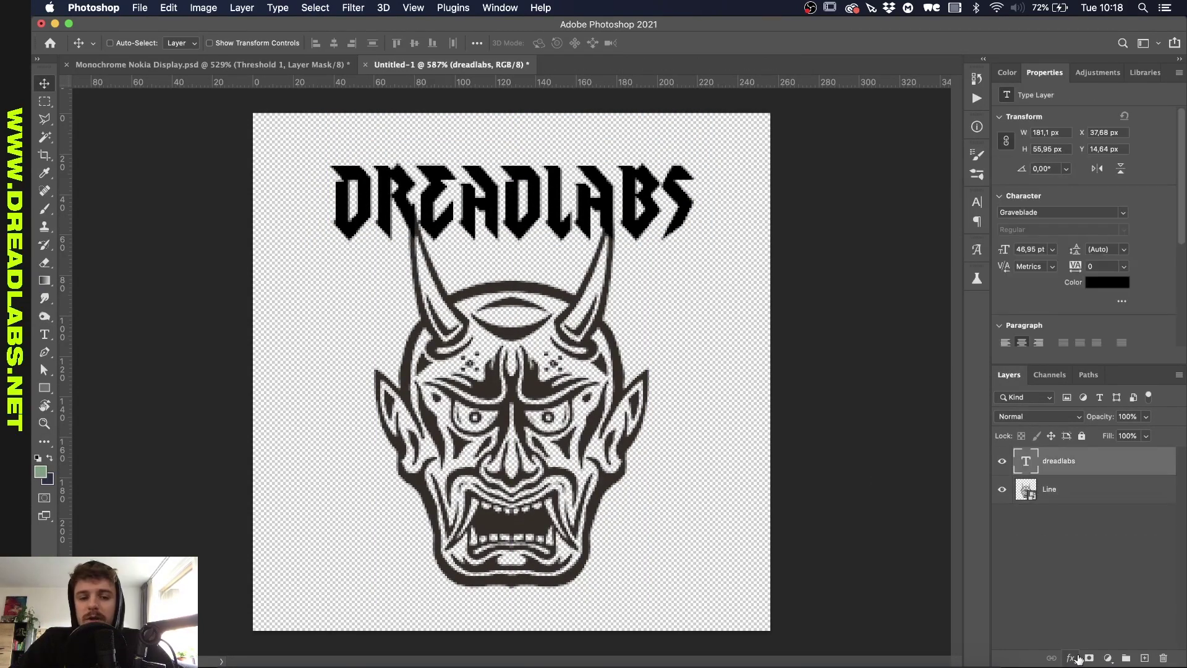
Step: Give the DREADLABS lettering Bevel & Emboss and a white Stroke
click(1070, 657)
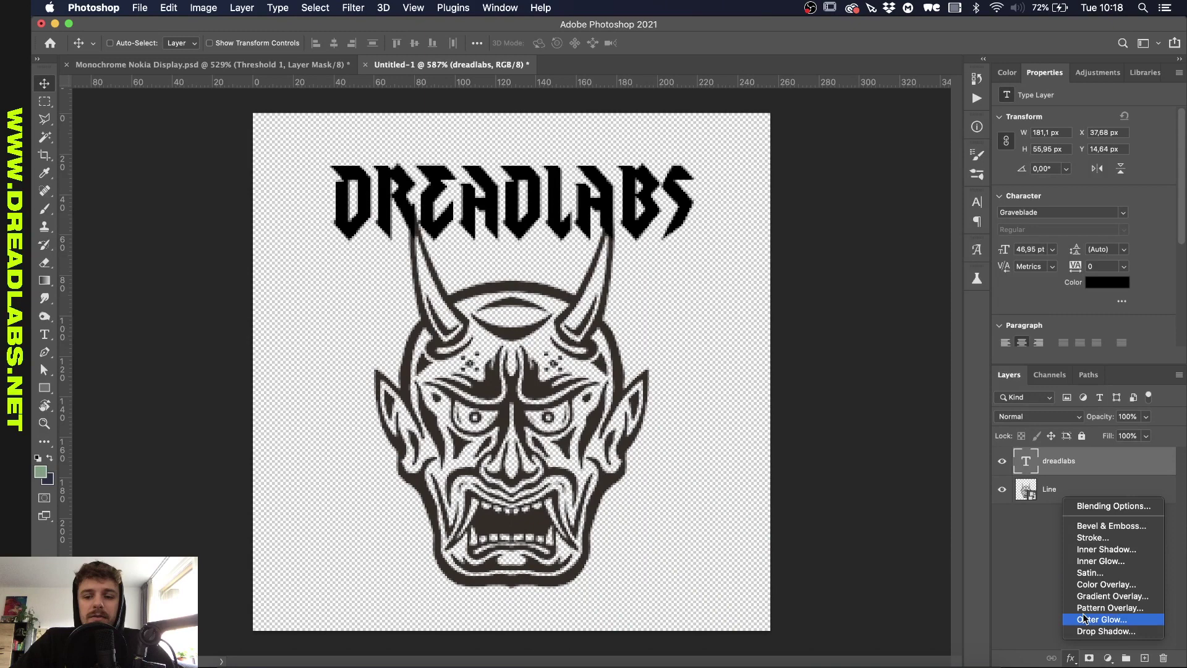
click(1097, 525)
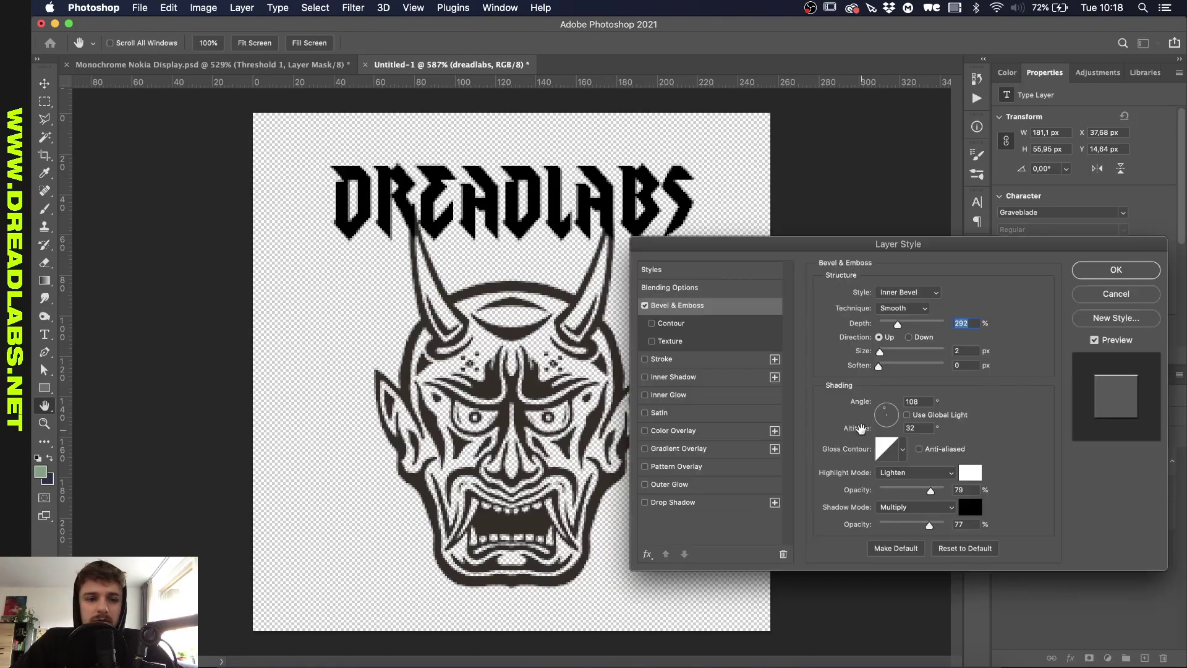
click(646, 359)
click(664, 361)
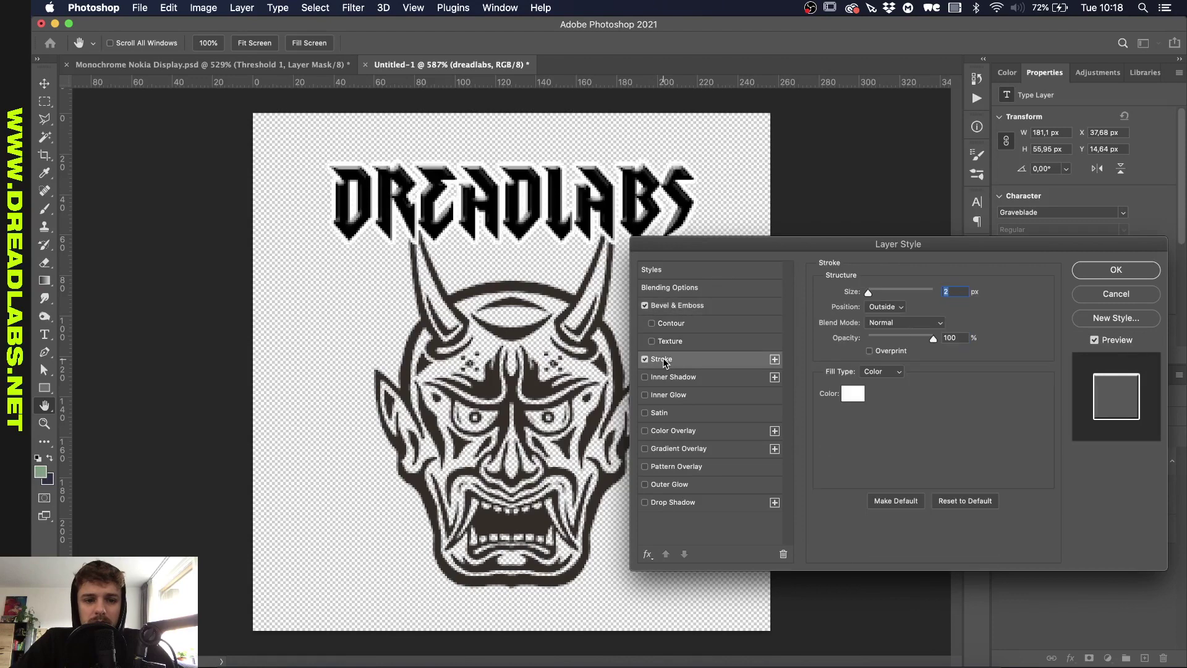
click(1134, 278)
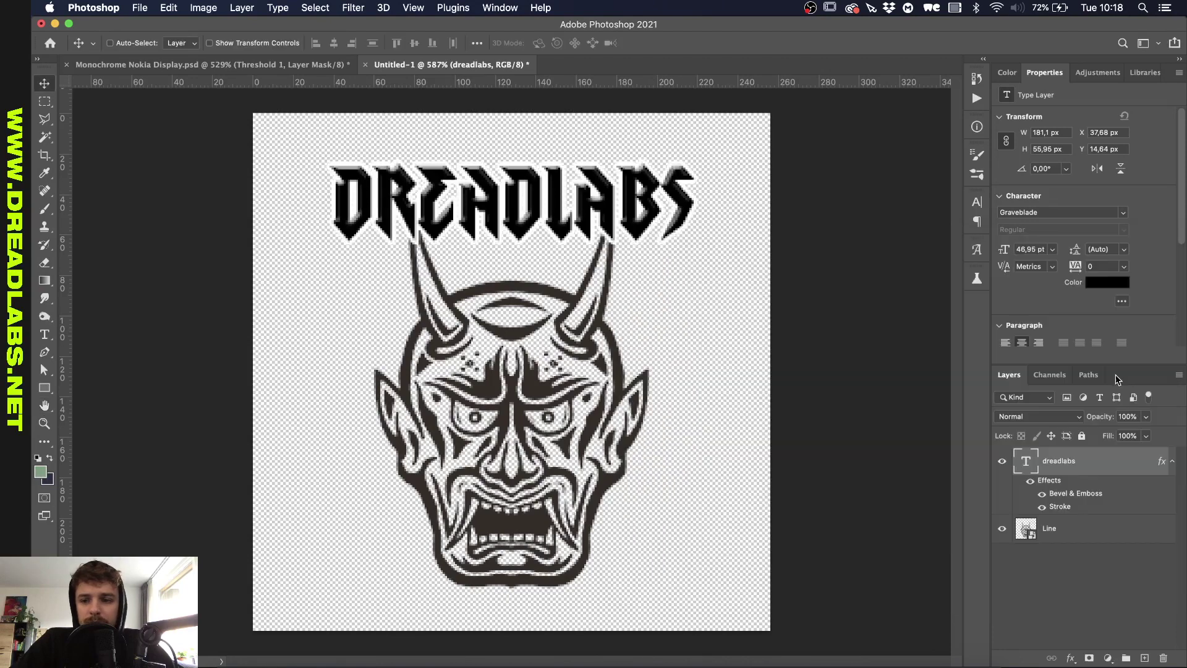
Step: Add a new layer and fill it with white
click(1143, 658)
key(d)
key(shift+BackSpace)
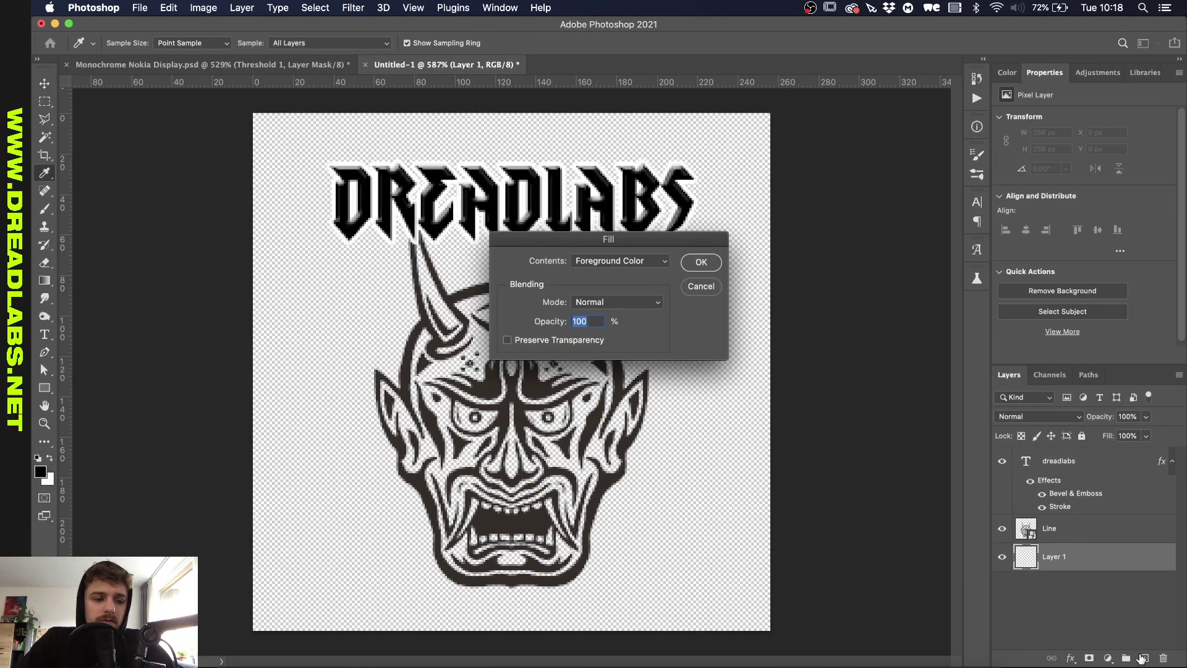
key(Return)
key(super+i)
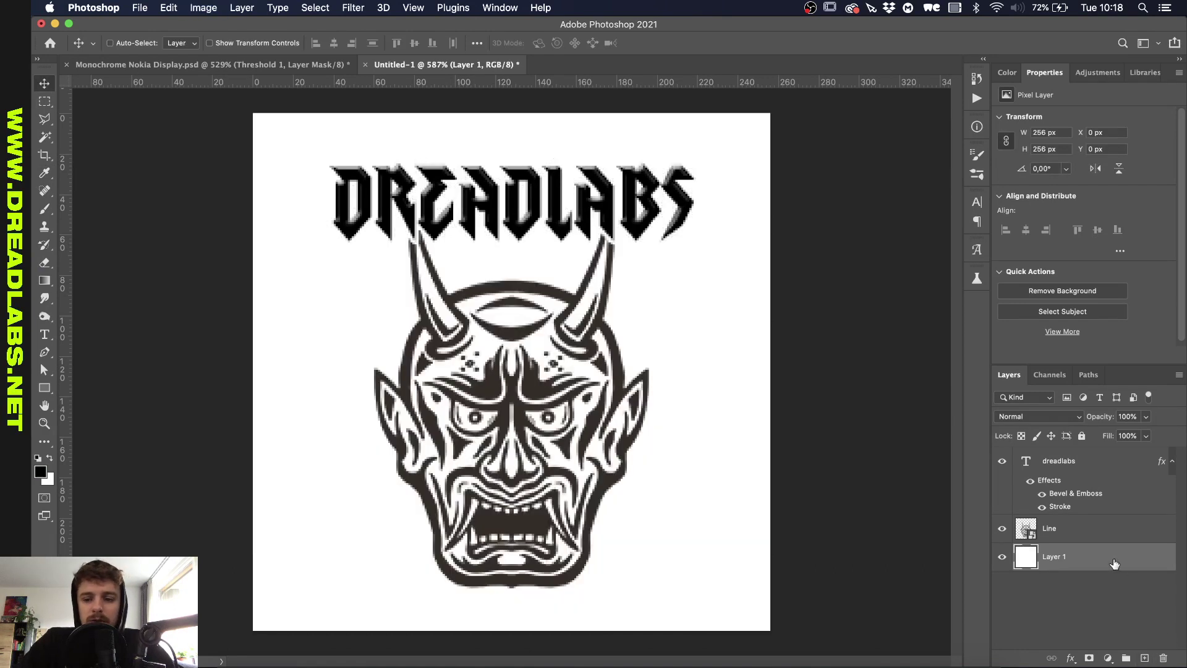
Step: Add a black Color Overlay to the Line mask layer
click(1111, 540)
click(1071, 658)
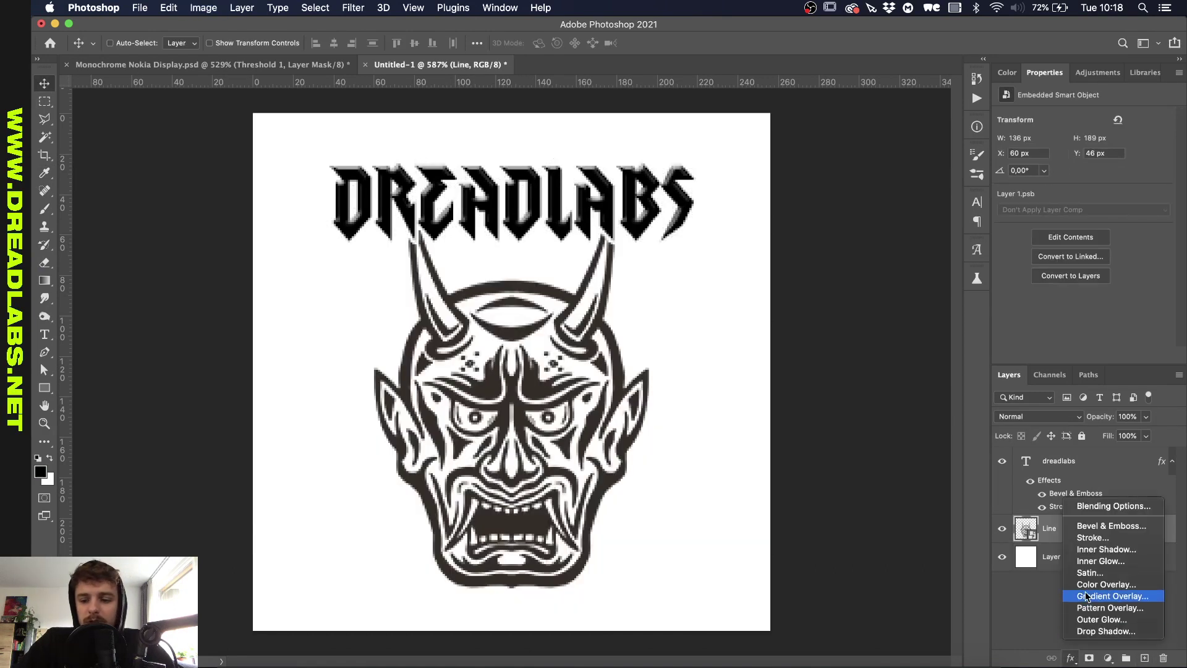
click(1089, 582)
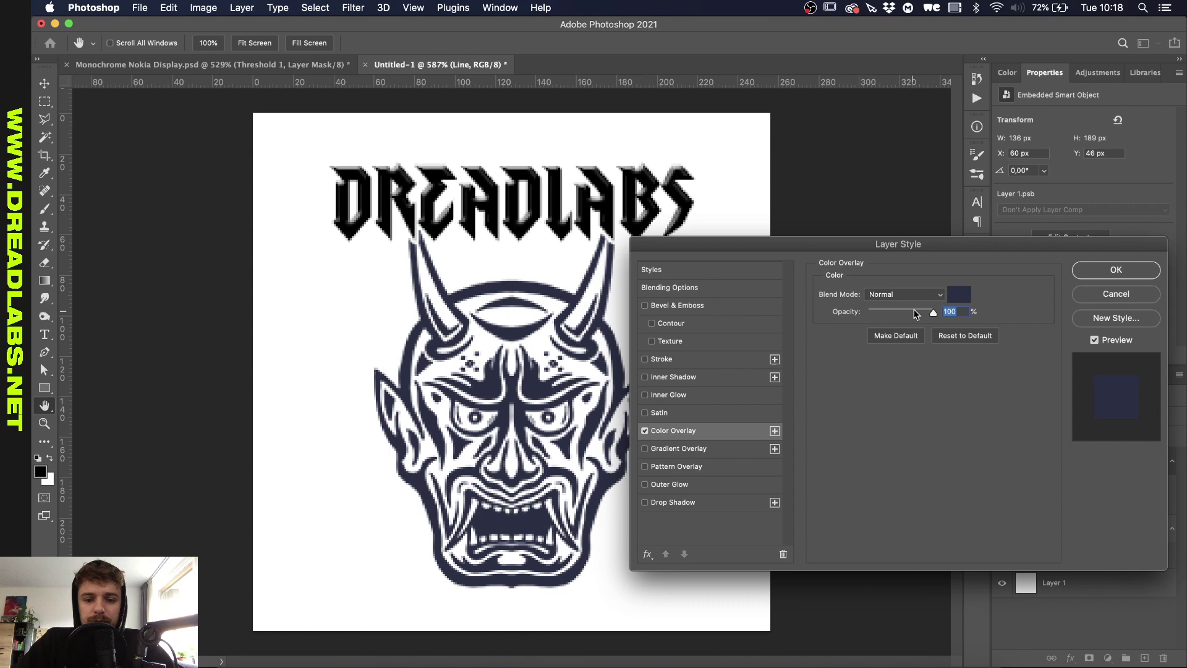
click(958, 294)
click(866, 366)
key(Return)
key(Return)
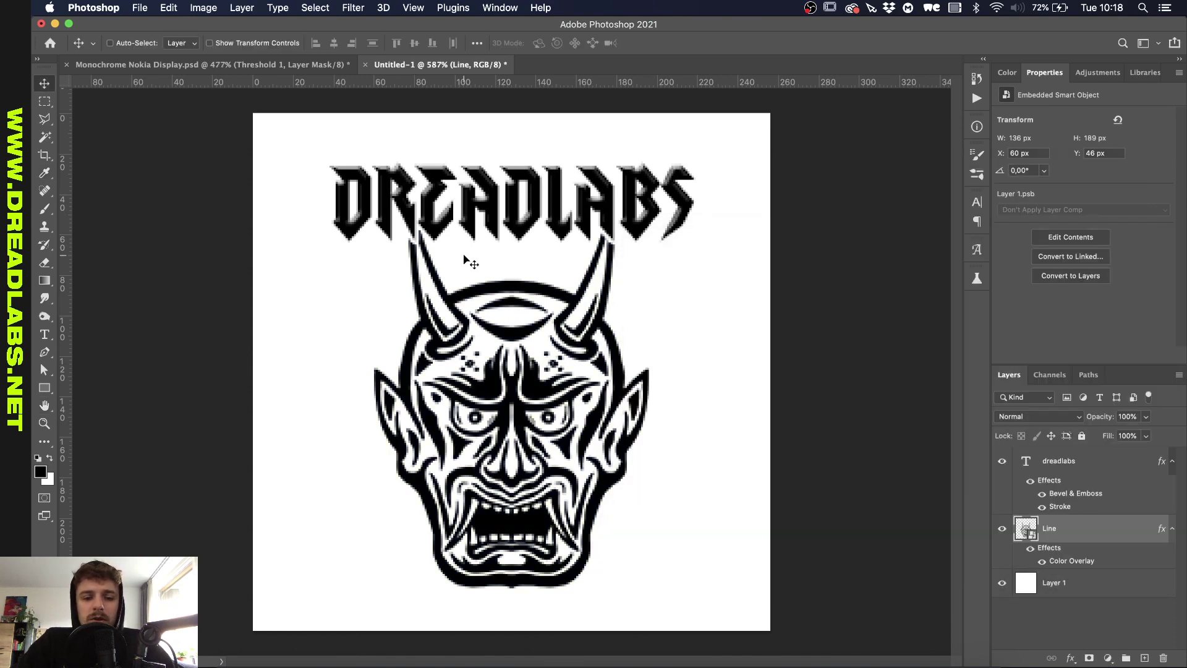
Step: Apply Filter > Pixelate > Mosaic at cell size 2 to the Line mask layer
scroll(526, 345, up, 1)
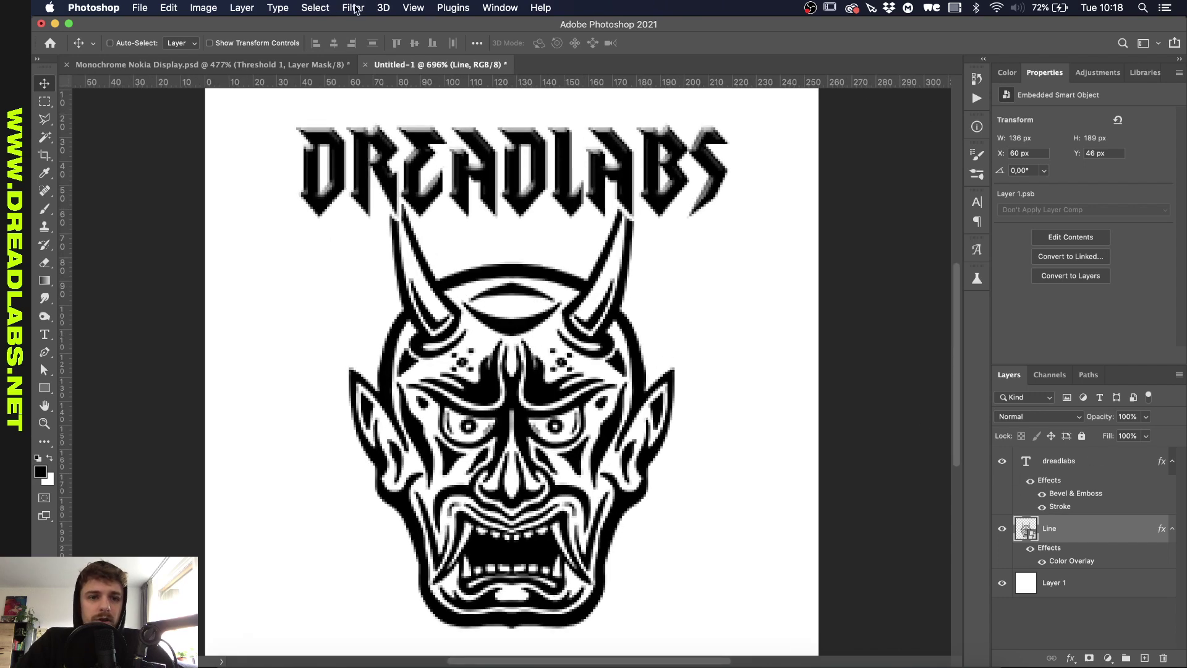
click(356, 9)
mouse_move(383, 245)
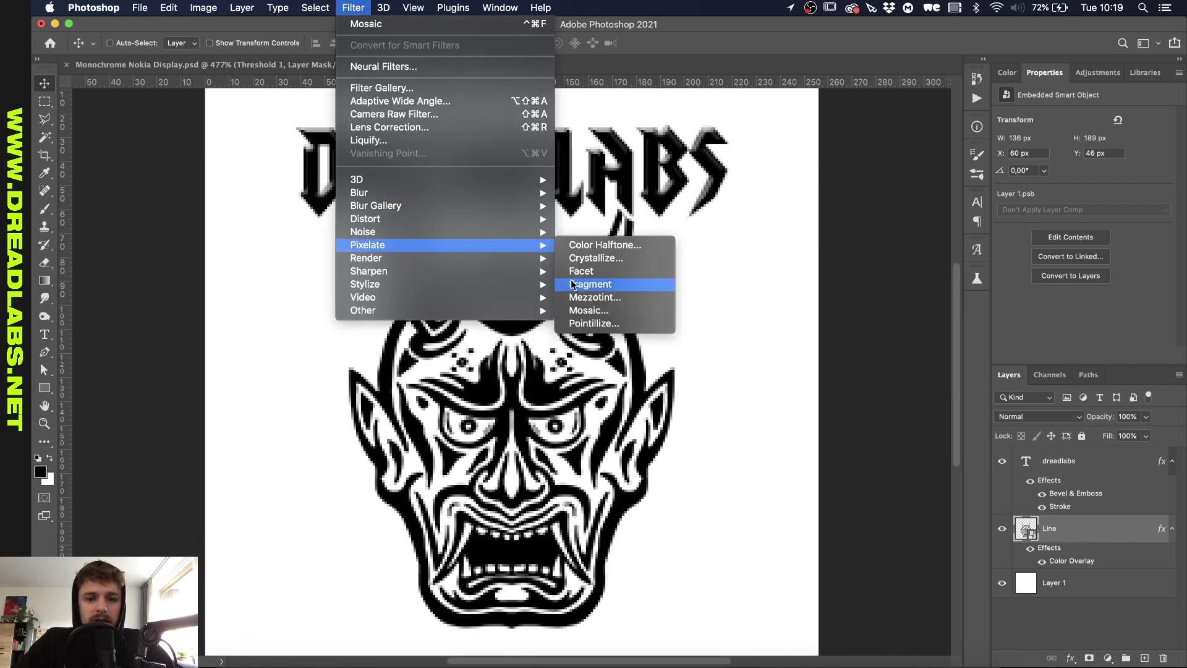
click(581, 311)
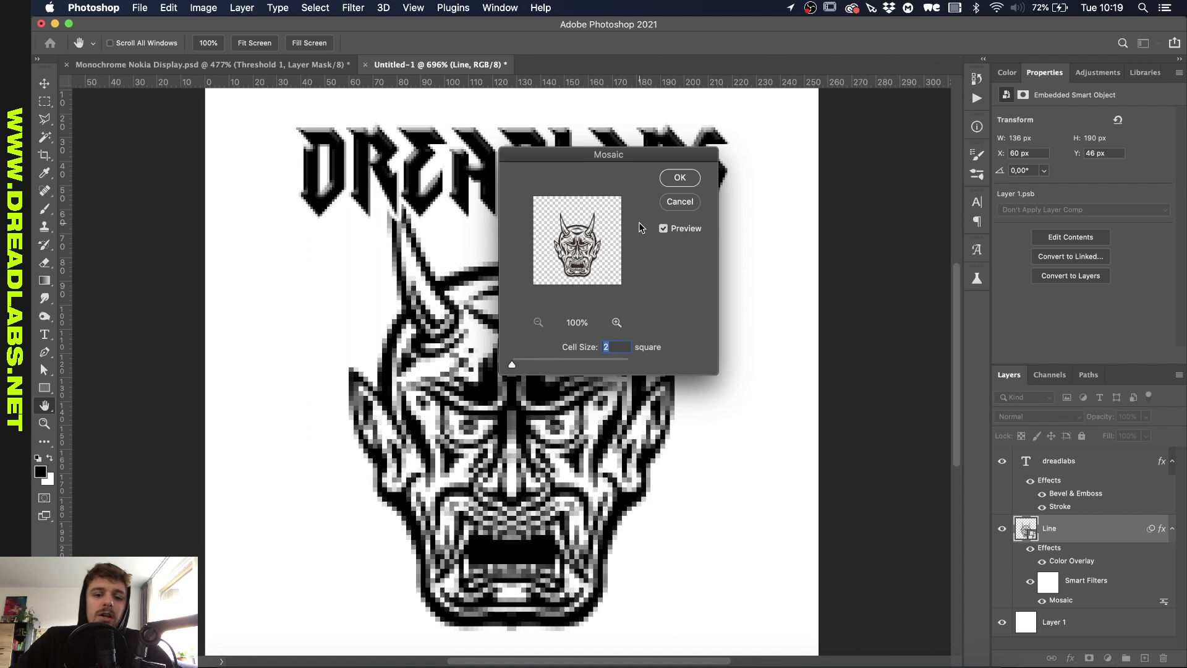
click(681, 179)
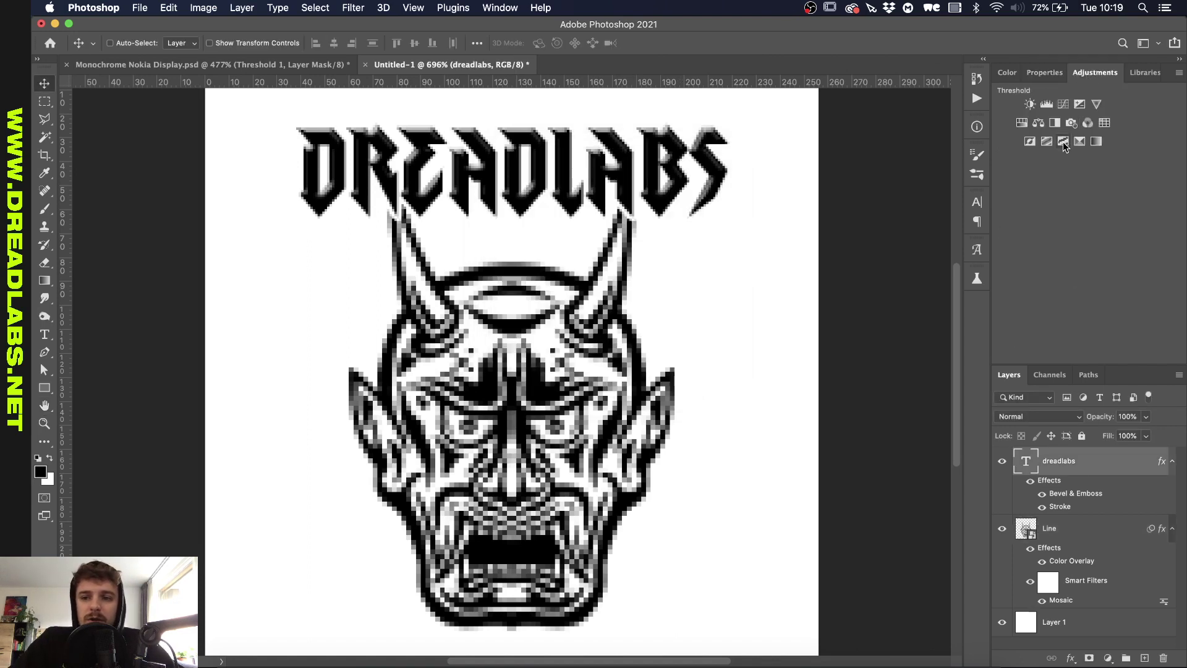
Step: Add a Threshold adjustment layer and set its level to 77
click(1062, 142)
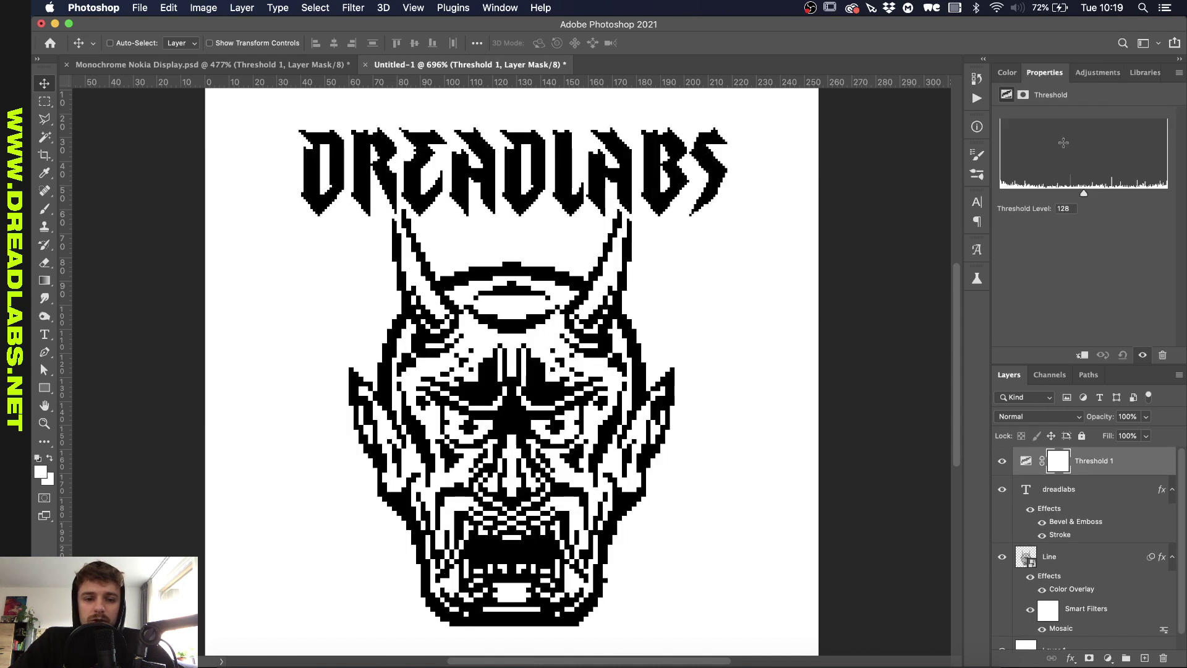
mouse_move(1084, 192)
mouse_down()
mouse_move(1057, 198)
mouse_move(1067, 197)
mouse_up()
scroll(1061, 199, down, 2)
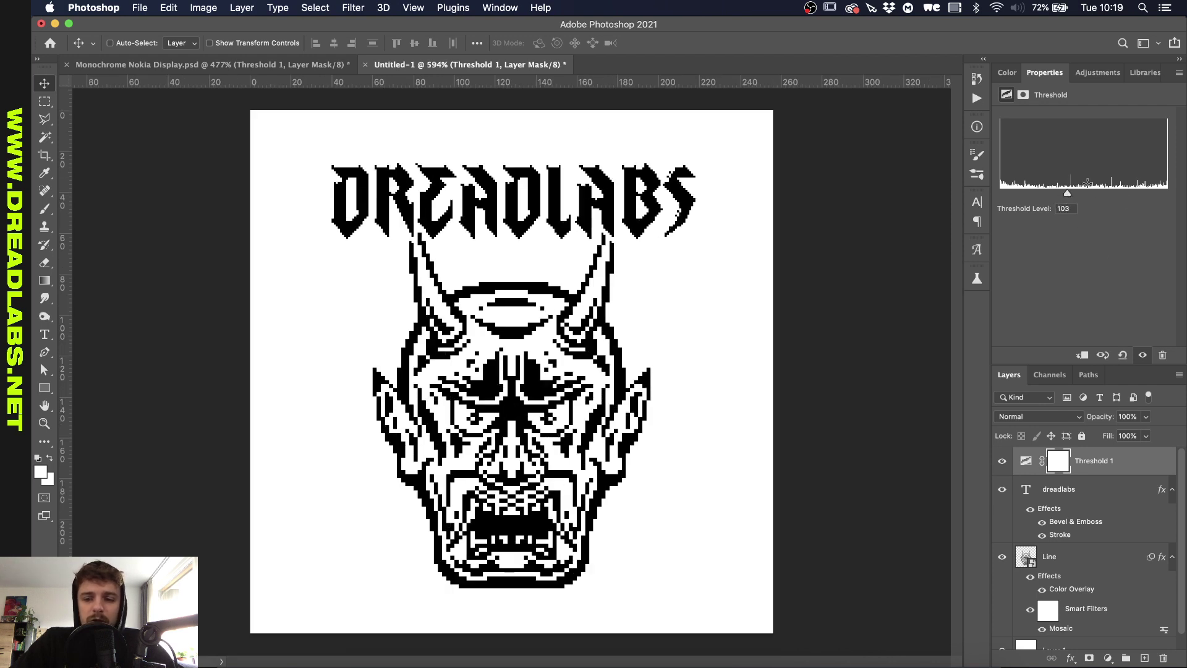
drag(1072, 196, 1055, 196)
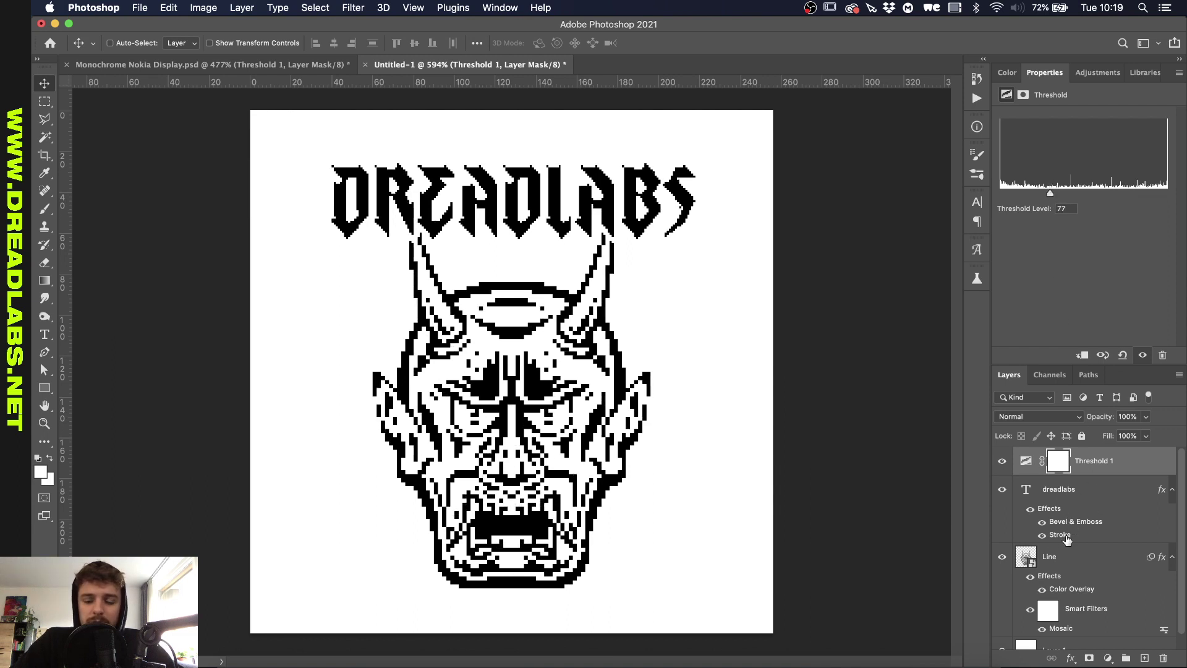
Step: Recheck the Mosaic settings and confirm pale green #789f7f and navy #292f45 colours
double_click(1061, 628)
click(699, 186)
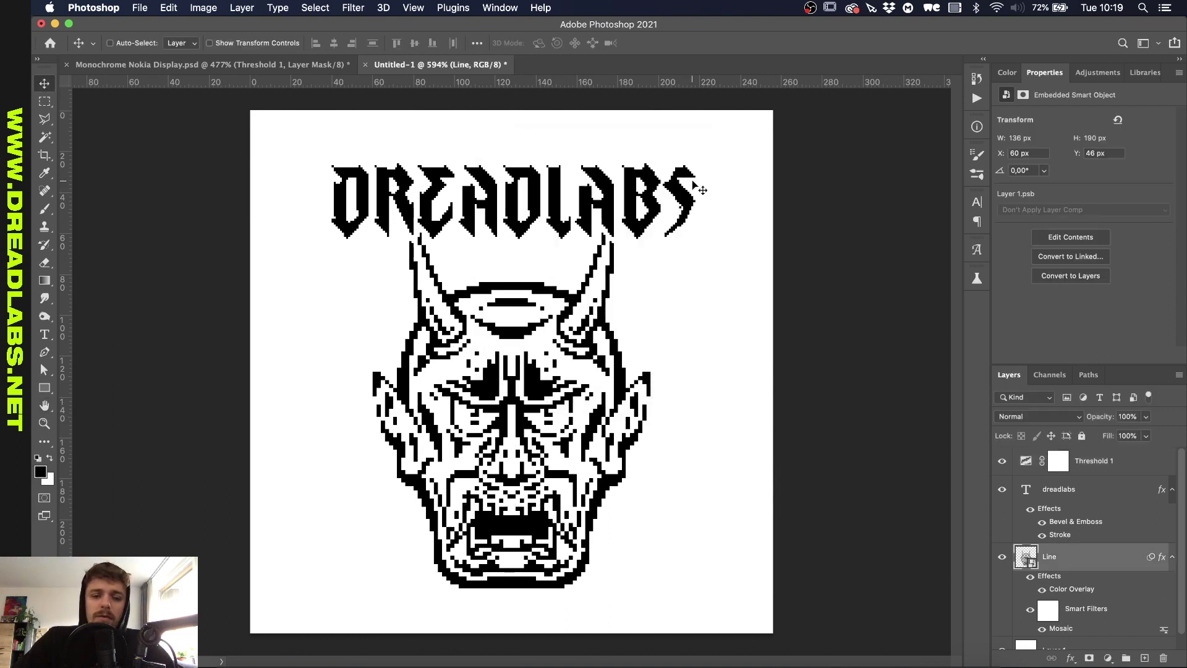
key(i)
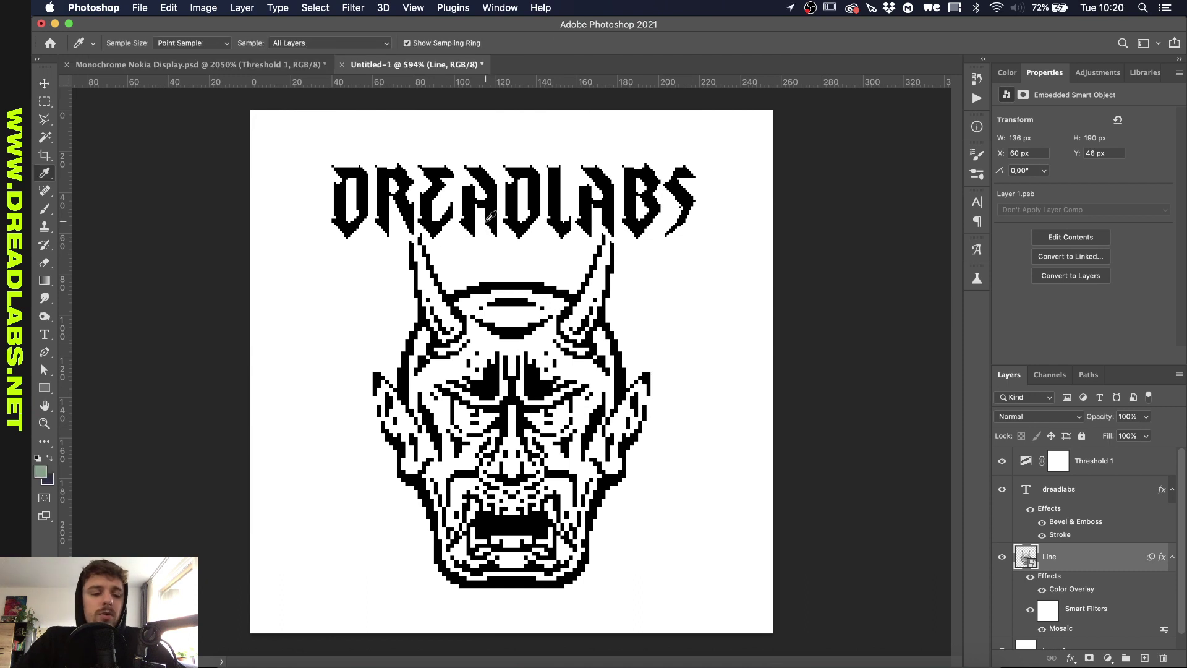
click(39, 475)
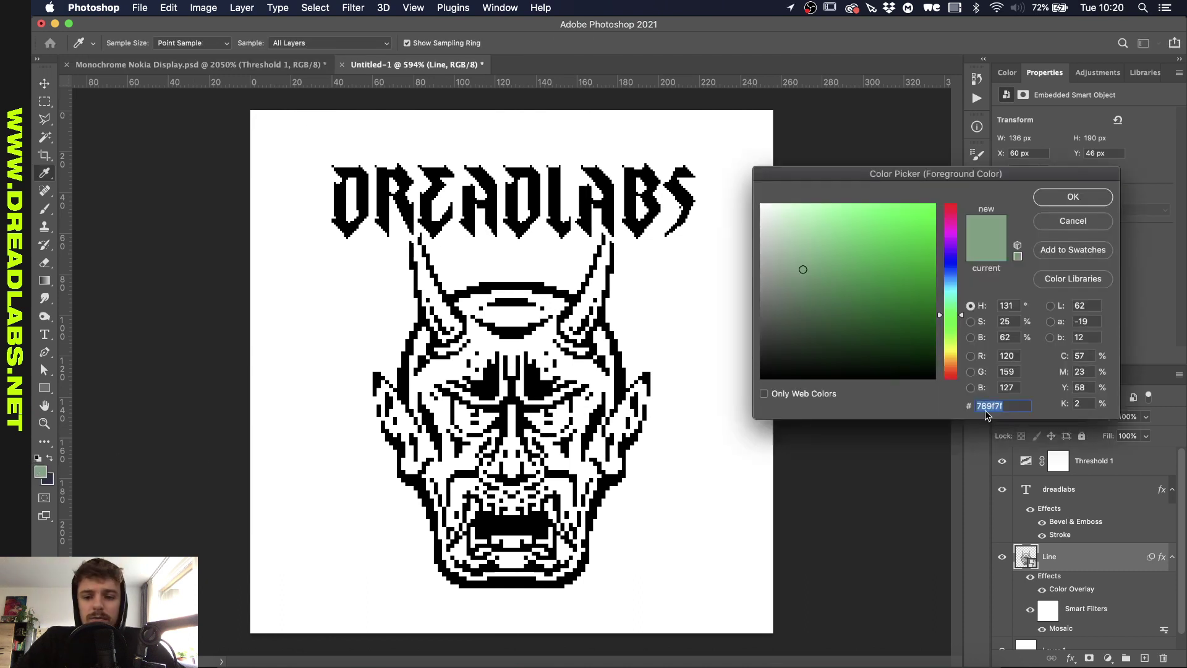
click(1105, 230)
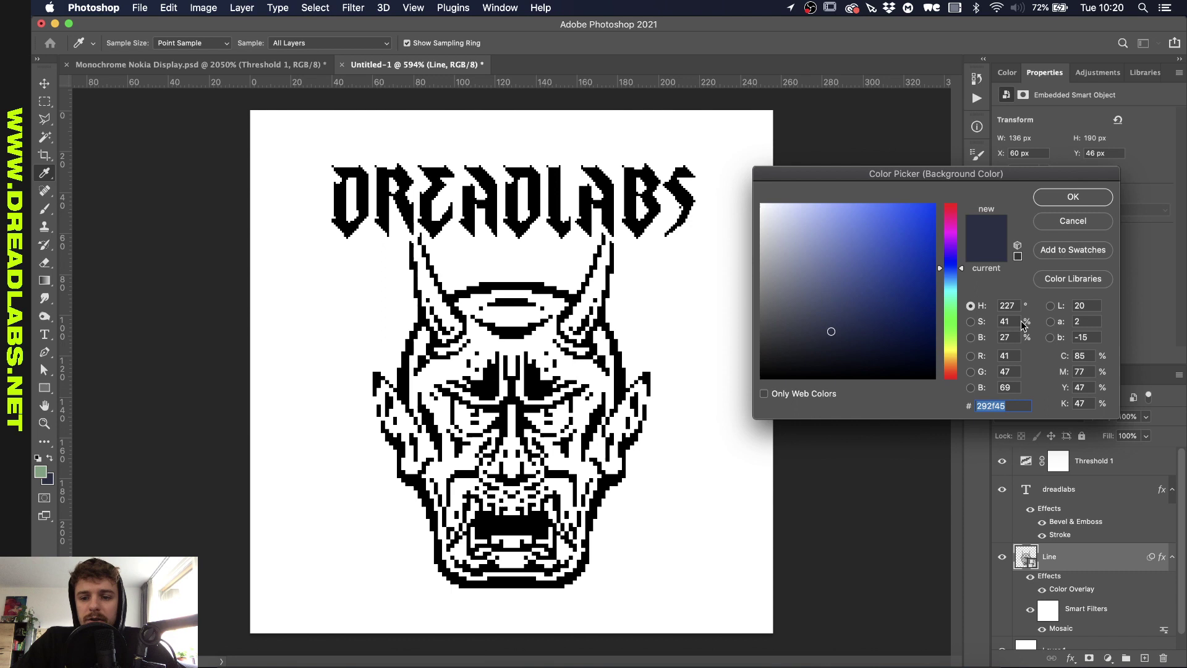
click(1073, 197)
Step: Add a Gradient Map adjustment layer with Reverse ticked for navy on green
click(1088, 73)
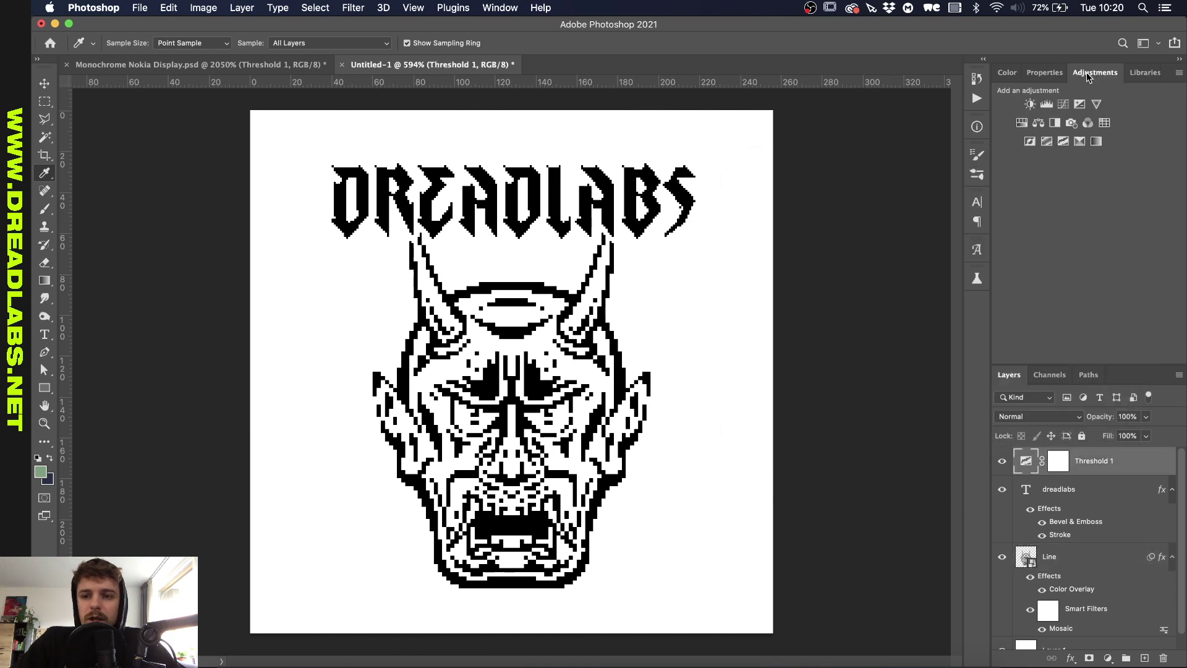
click(1095, 142)
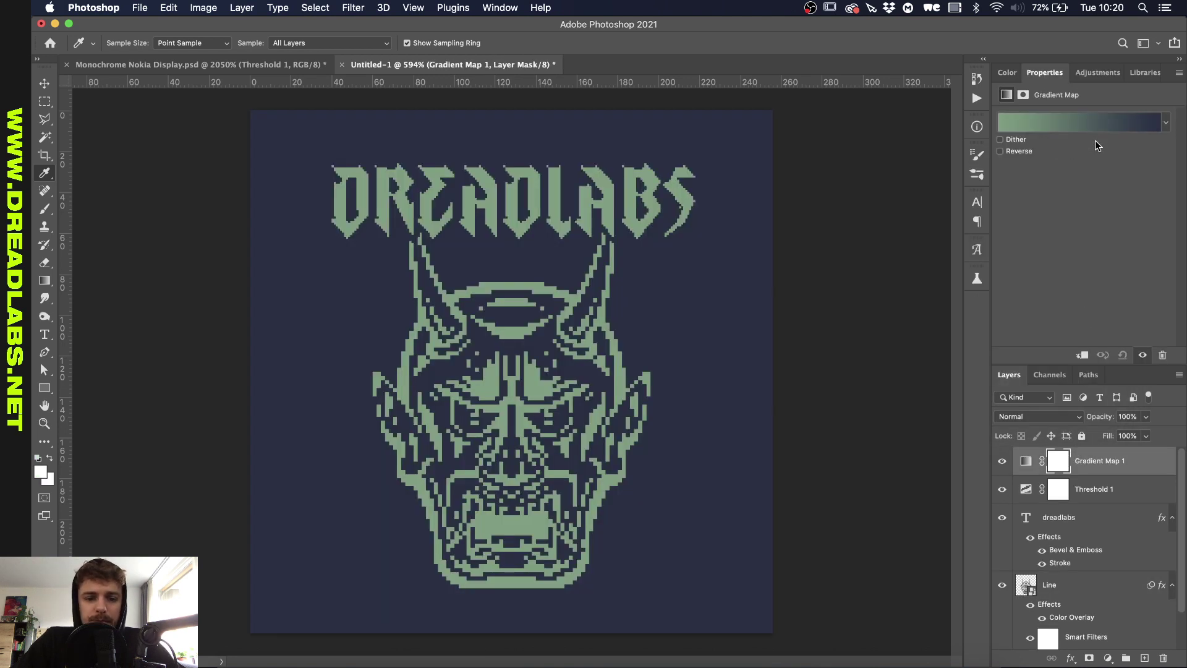
click(1000, 152)
scroll(626, 498, down, 3)
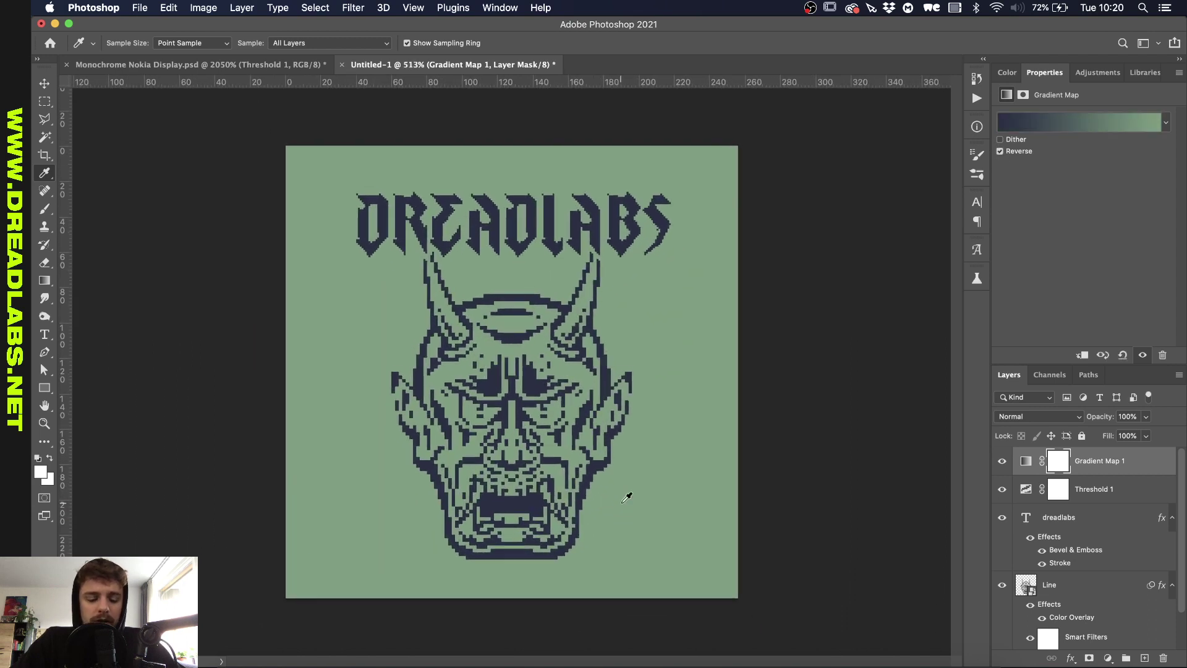
key(v)
scroll(442, 421, up, 1)
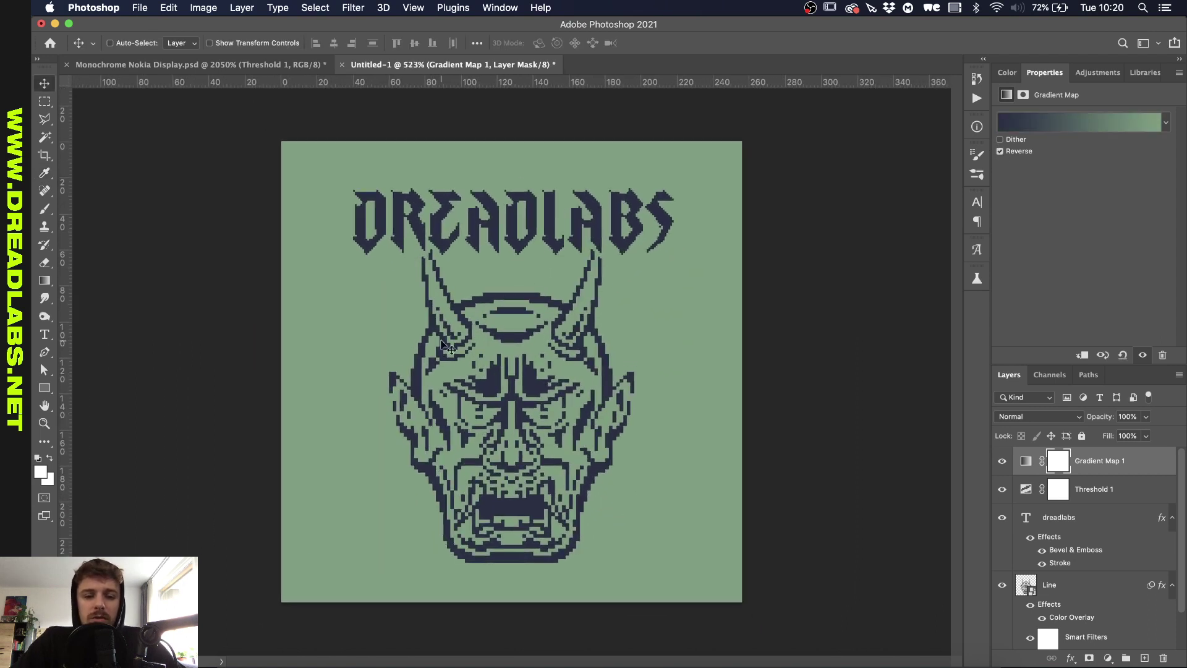
scroll(444, 345, down, 2)
scroll(508, 386, up, 4)
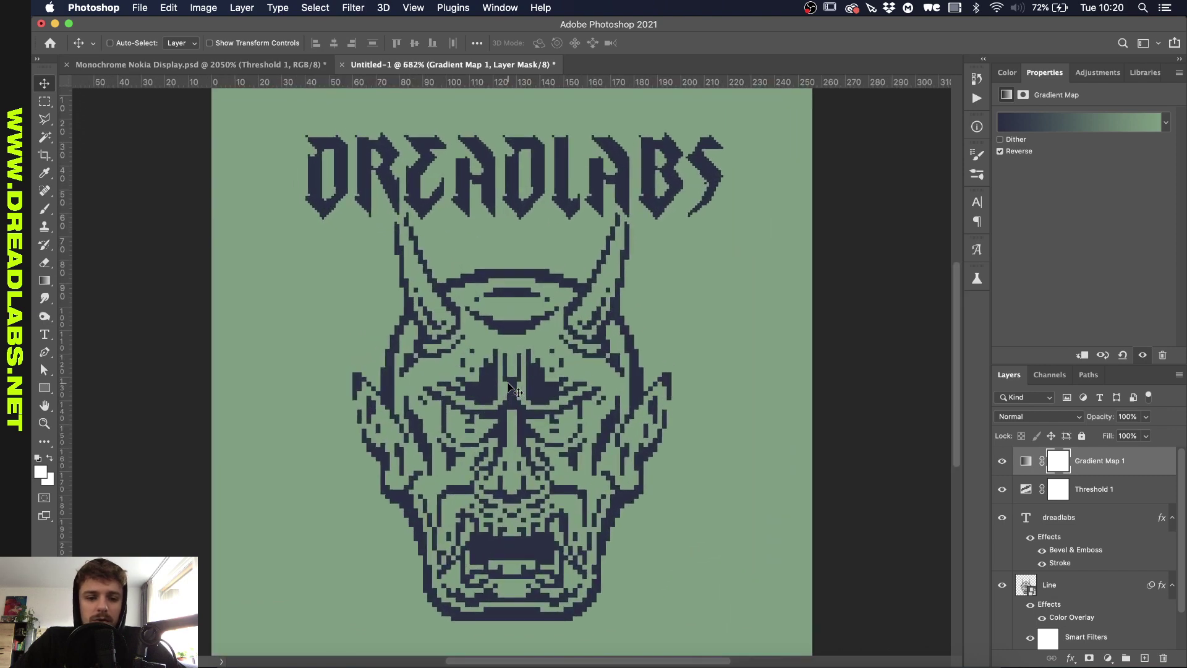
scroll(508, 387, down, 2)
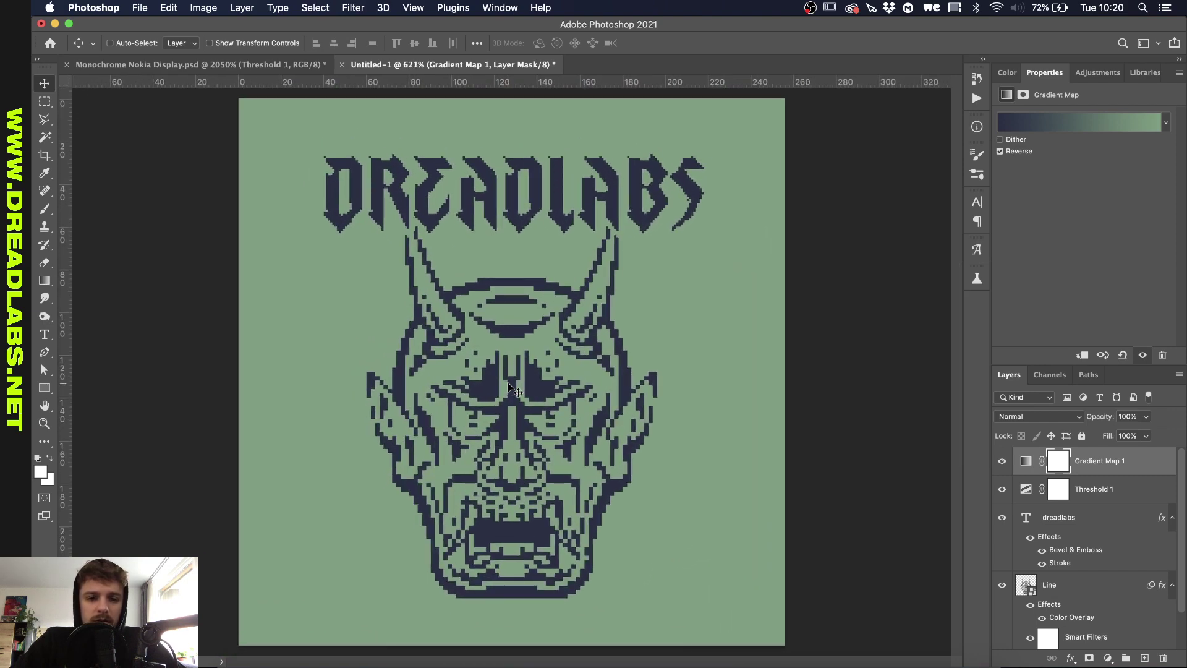
Step: Convert the dreadlabs text layer to a smart object
click(1082, 518)
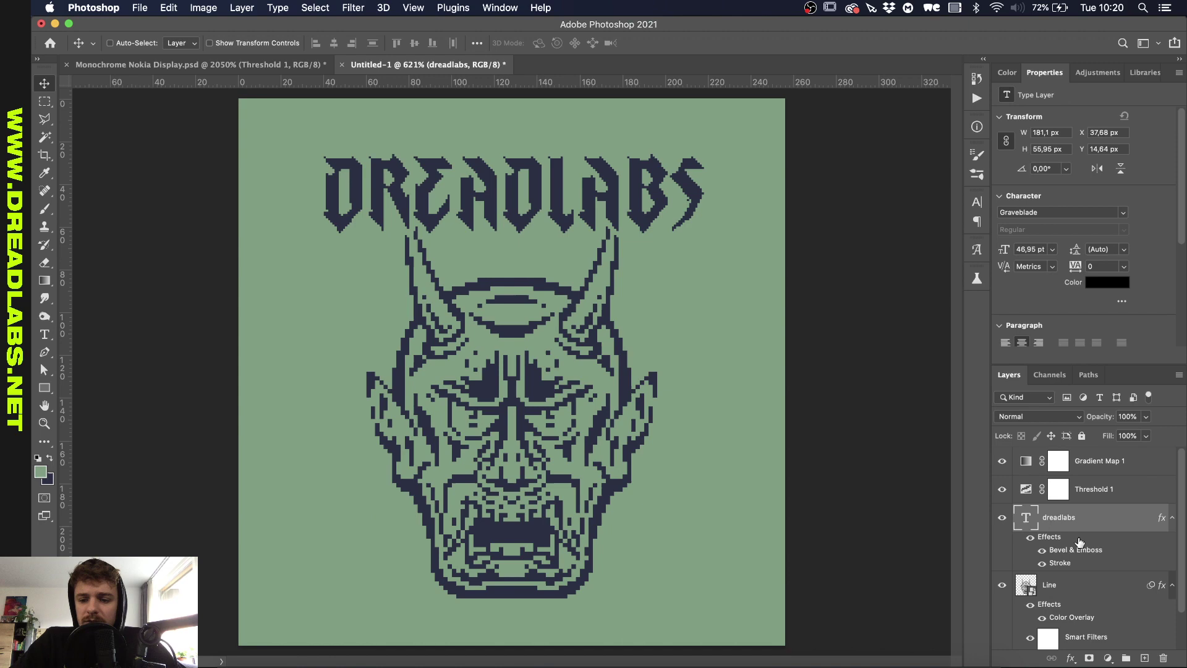
right_click(1083, 524)
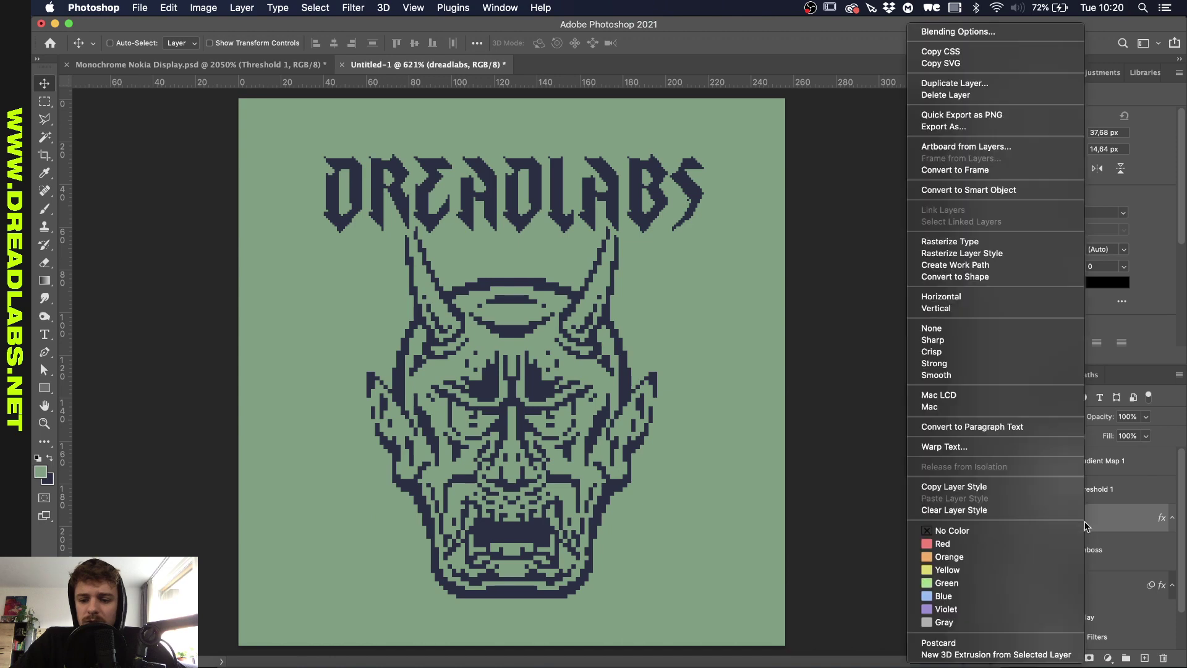
click(1026, 197)
Step: Apply the Mosaic filter at cell size 2 to the lettering
click(350, 9)
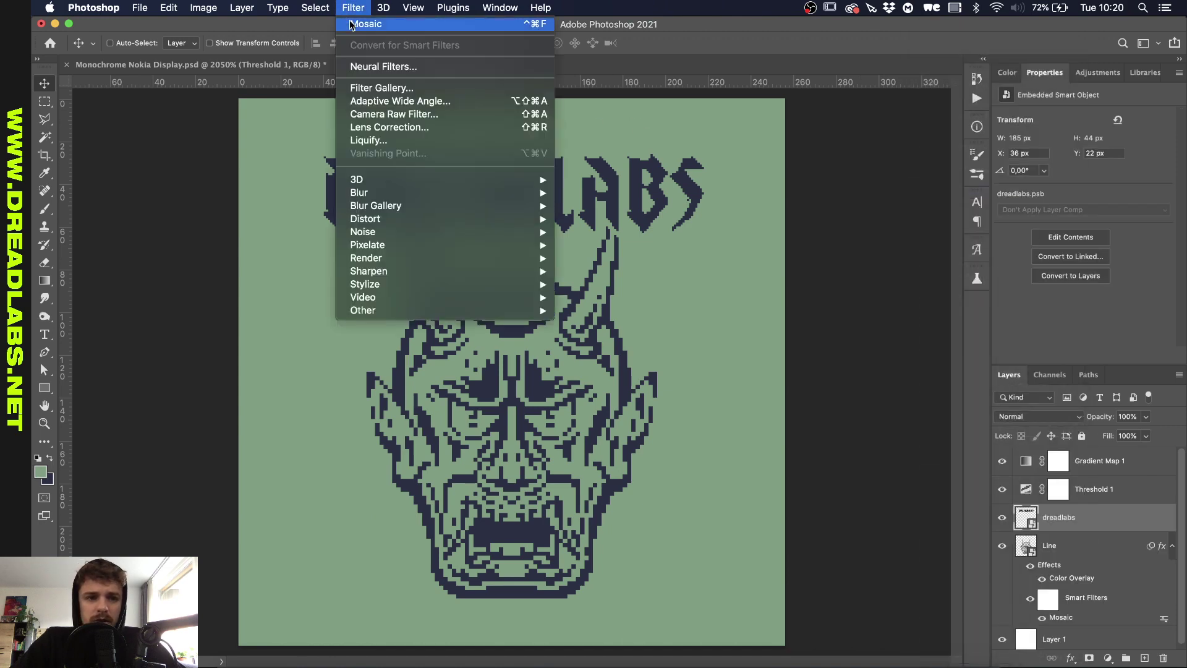
click(350, 24)
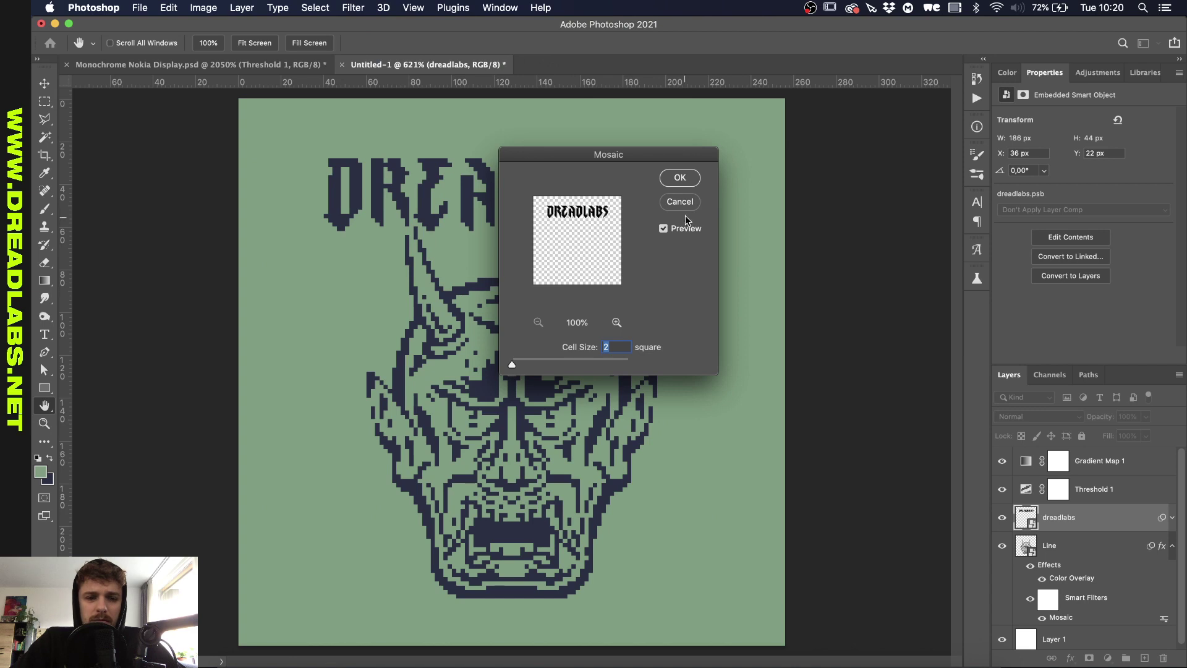
click(686, 185)
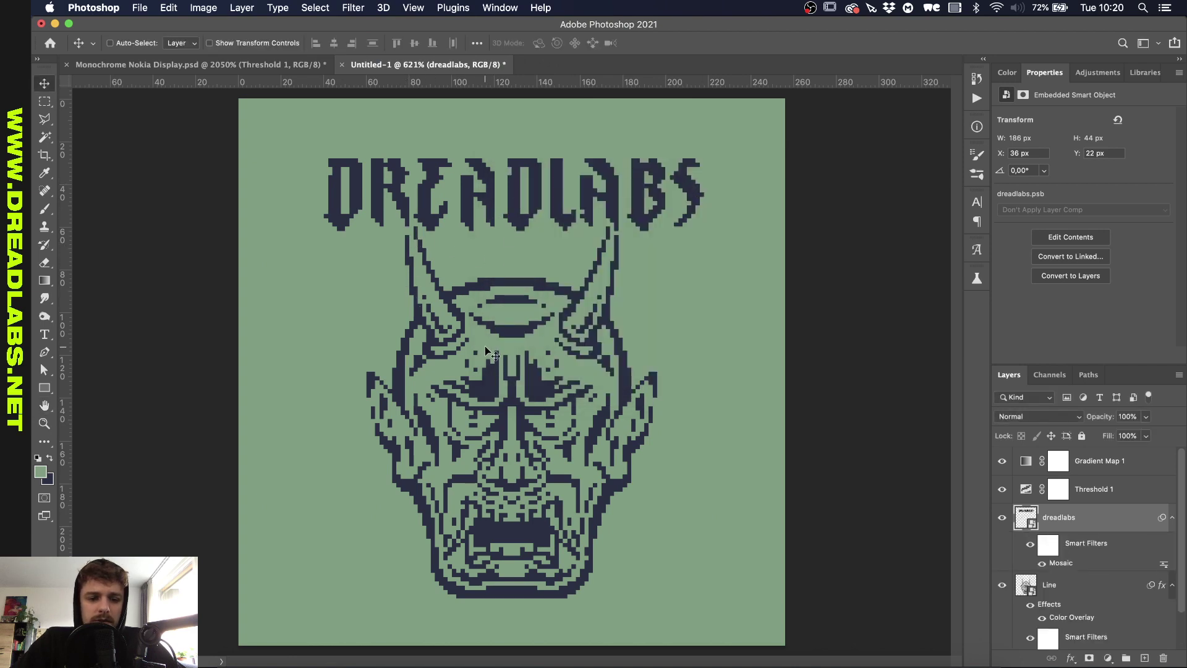
Step: Zoom into the LCD reference in Chrome, then enter 256 × 256 px in Illustrator's New Document
key(super+Tab)
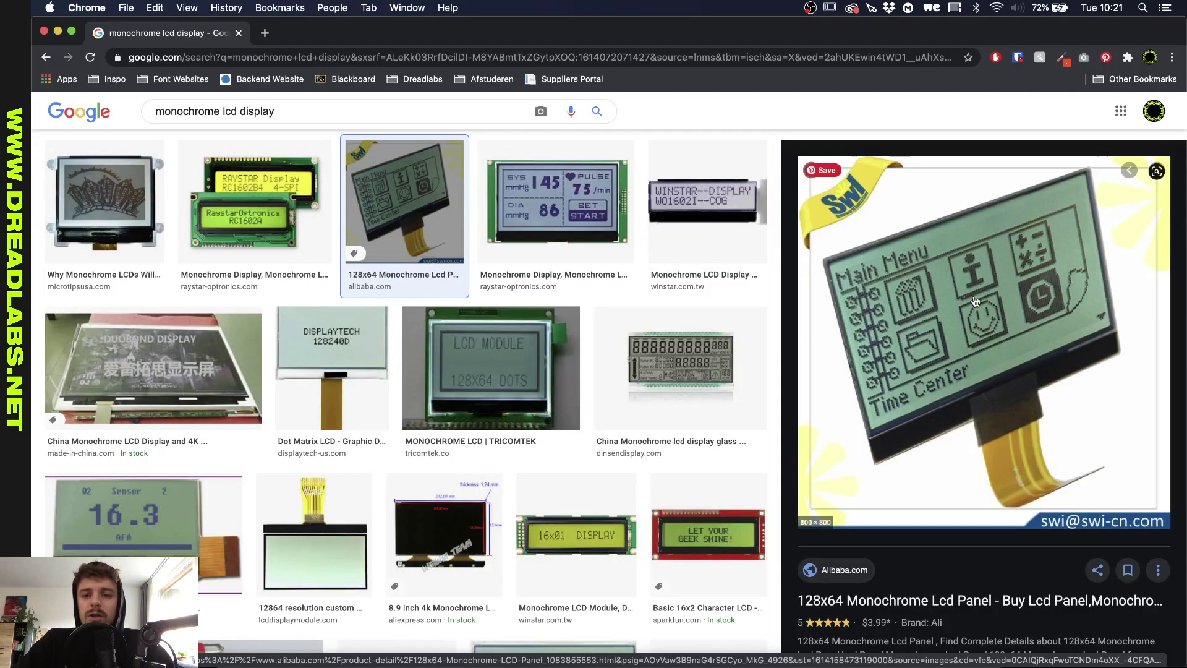
scroll(975, 301, up, 10)
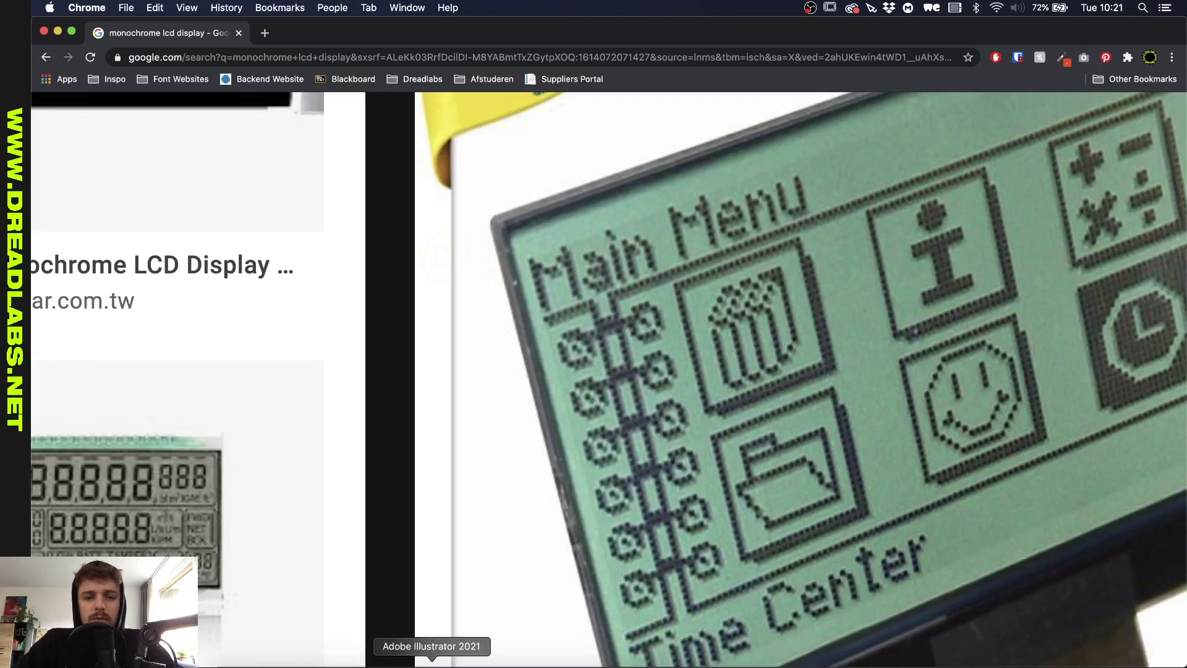
click(432, 665)
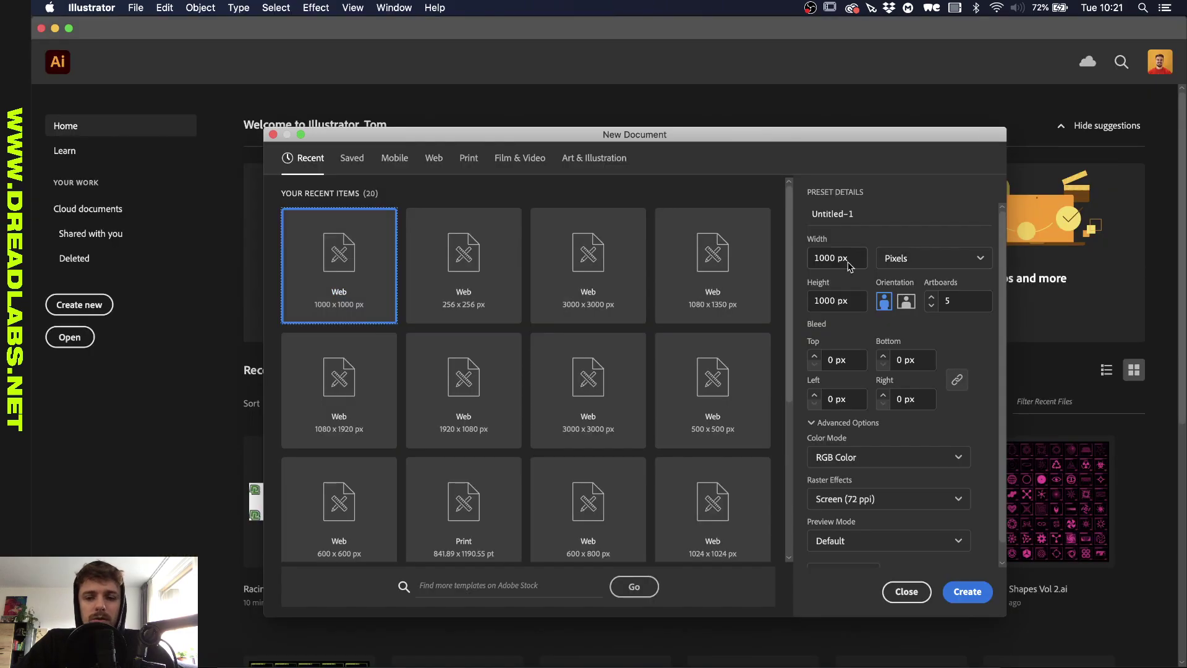
click(851, 266)
text(256)
key(Tab)
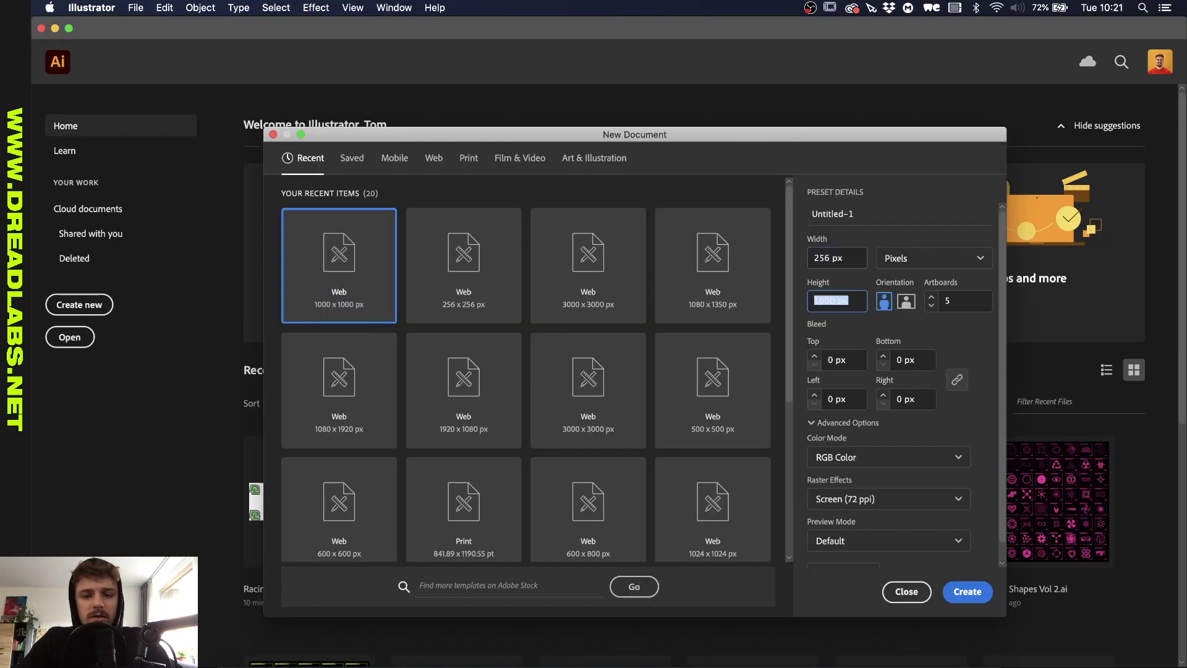
text(25)
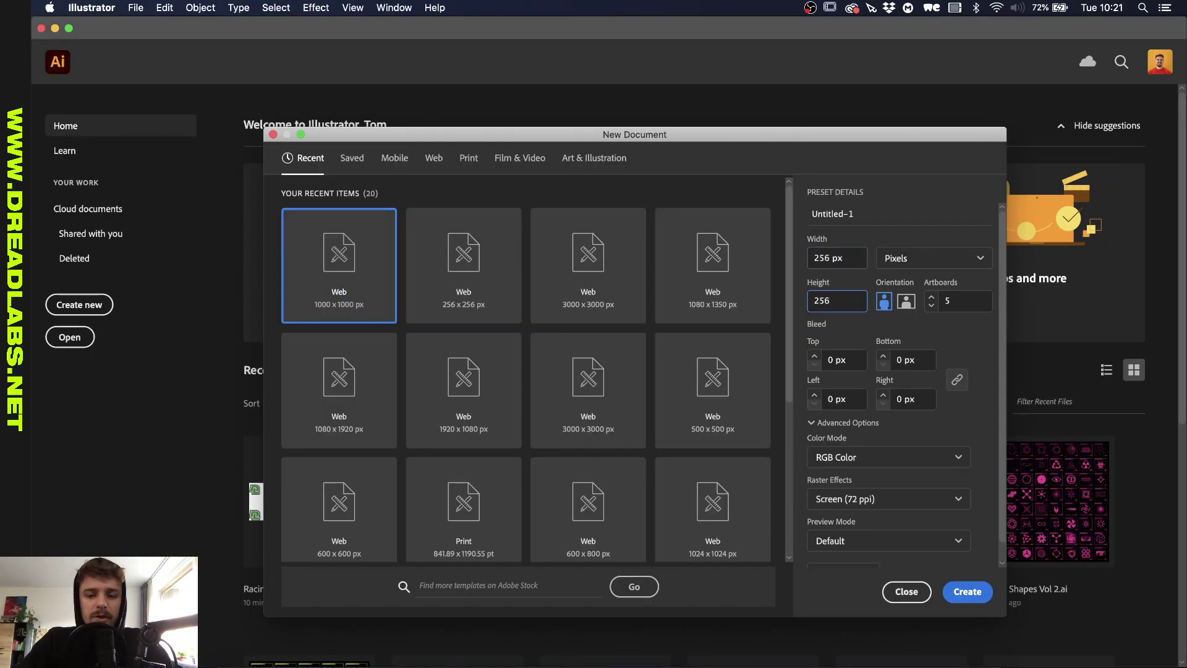
text(6)
Step: Create the 256 px document, set fill to None and pick the Rectangular Grid Tool
click(967, 590)
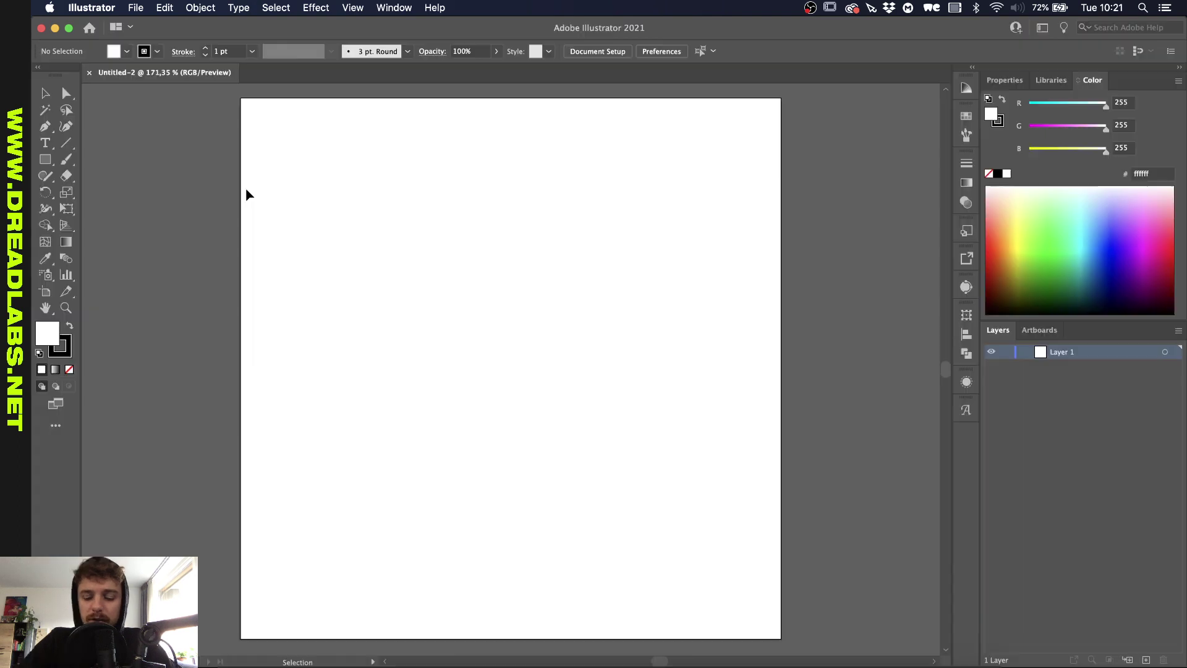
key(slash)
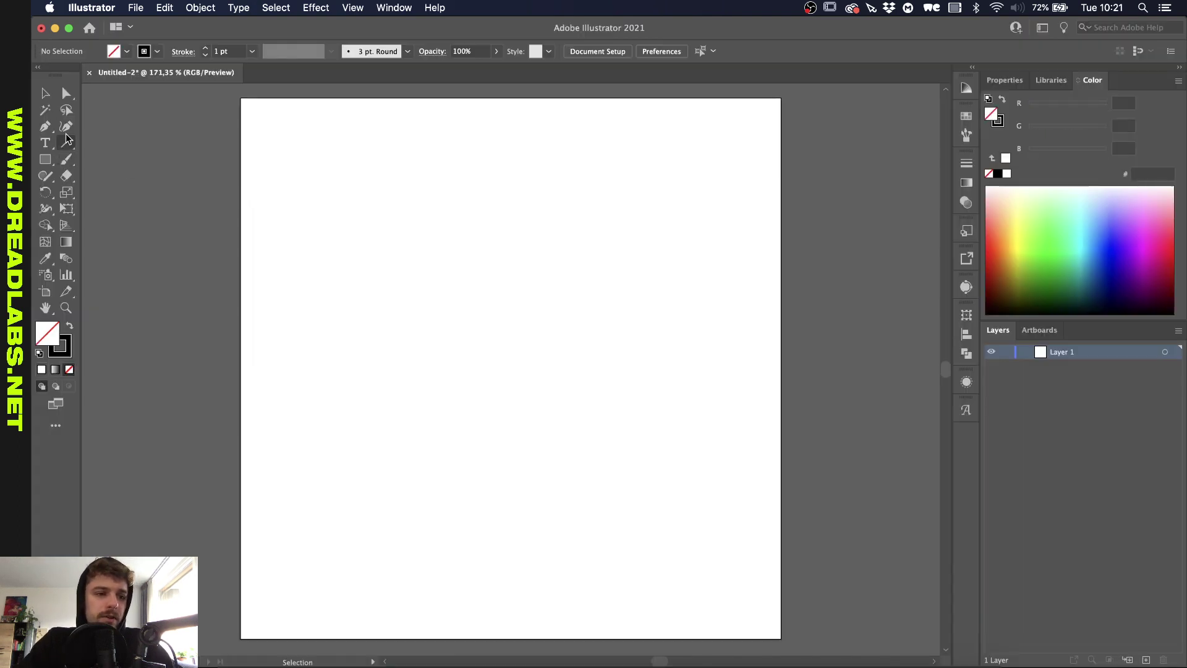
click(66, 141)
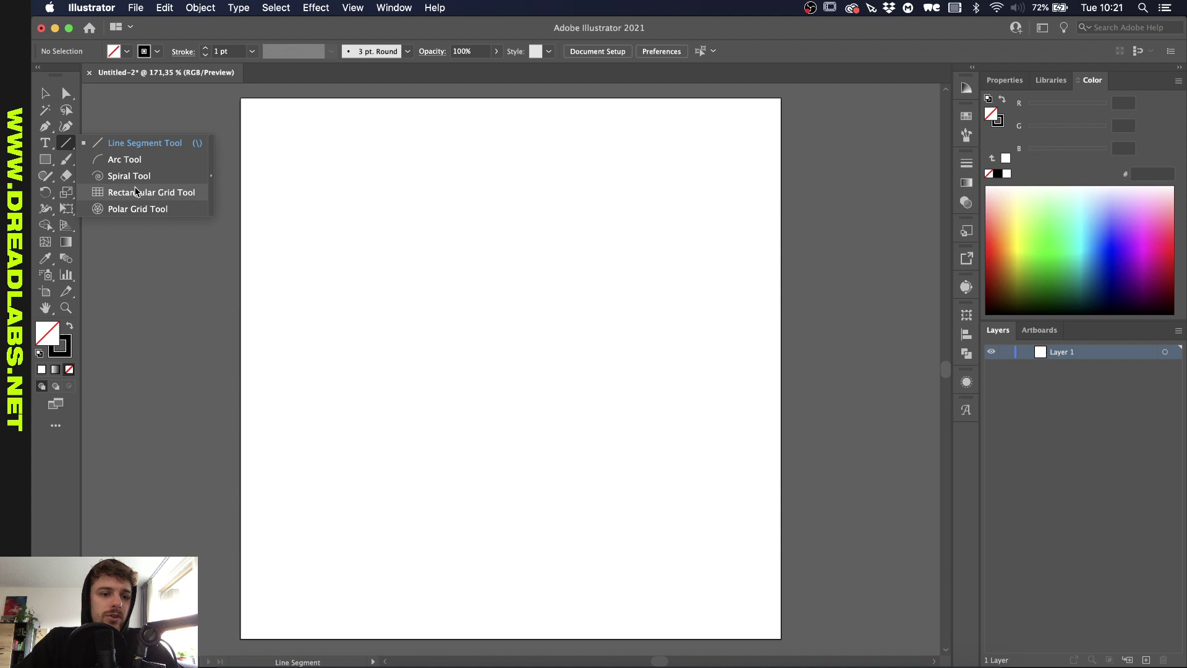
click(136, 192)
Step: Set the Guides & Grid preference to a gridline every 64 px
click(92, 8)
mouse_move(110, 45)
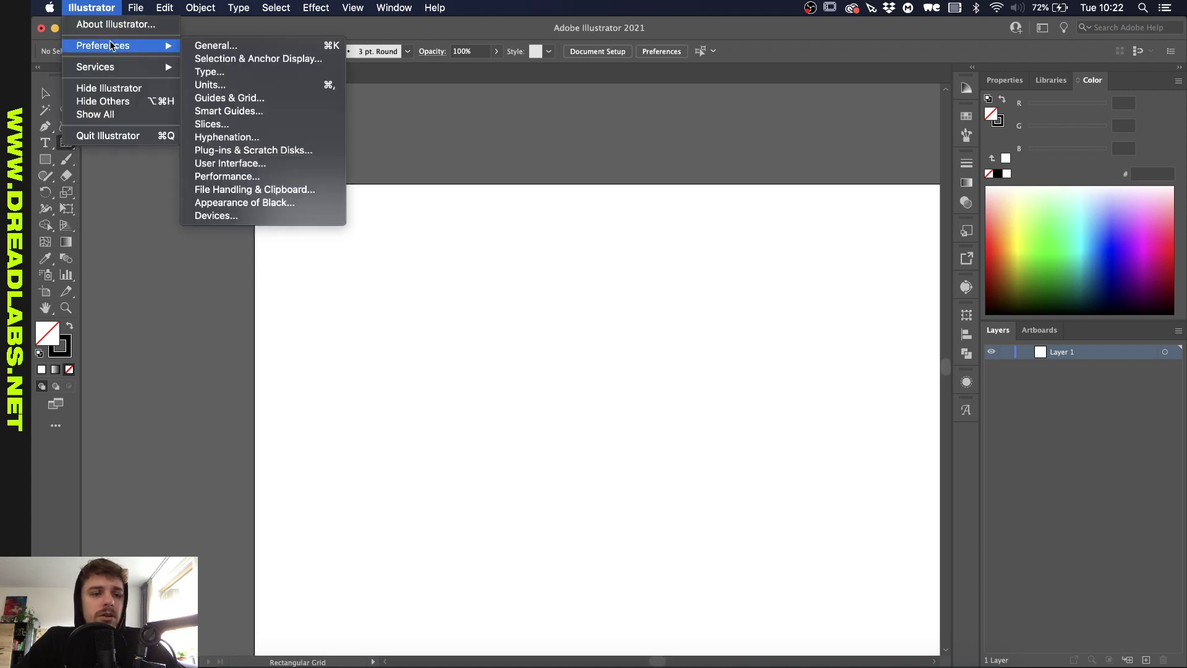
click(232, 100)
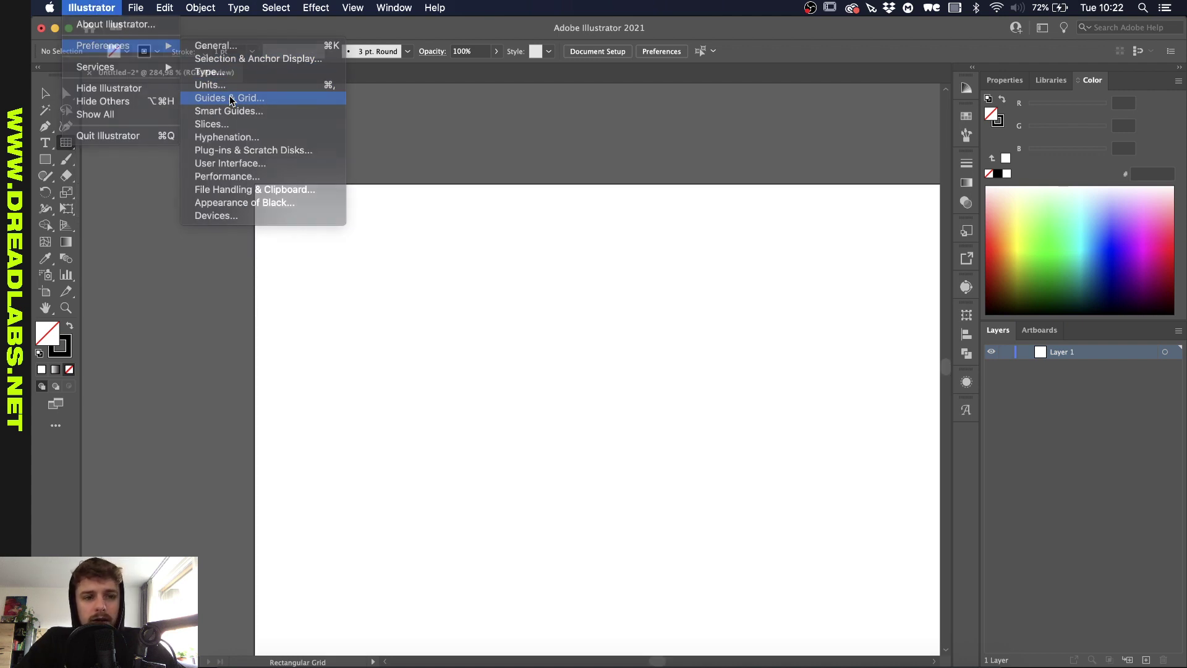
drag(460, 274, 474, 275)
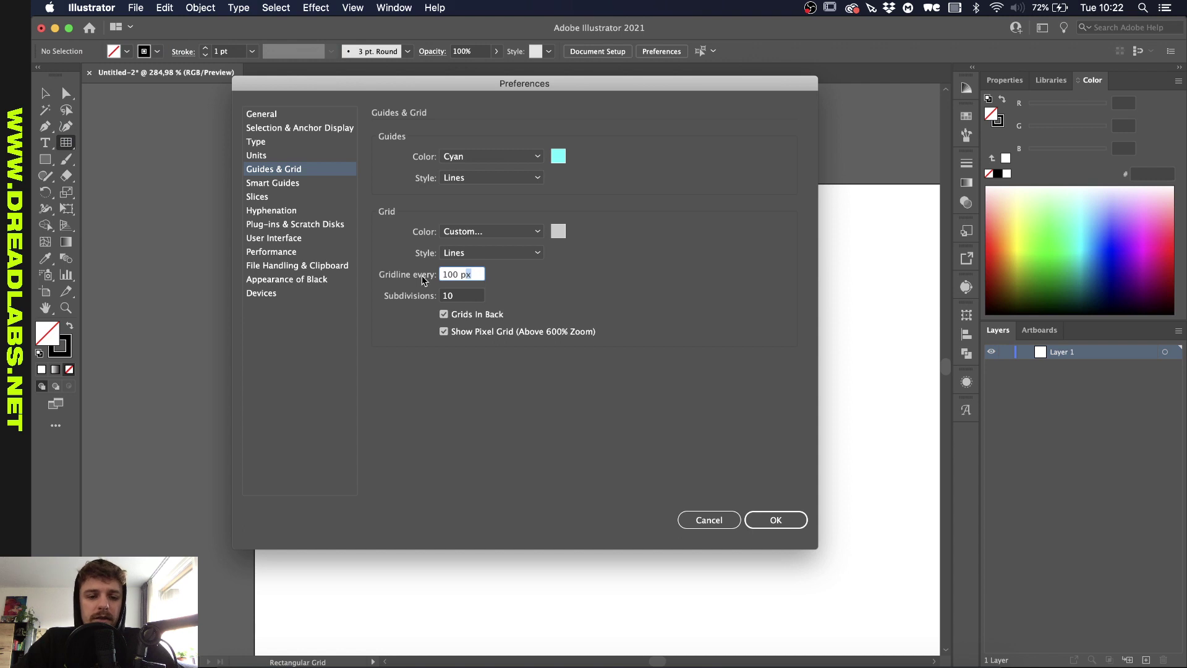
key(super+a)
text(64)
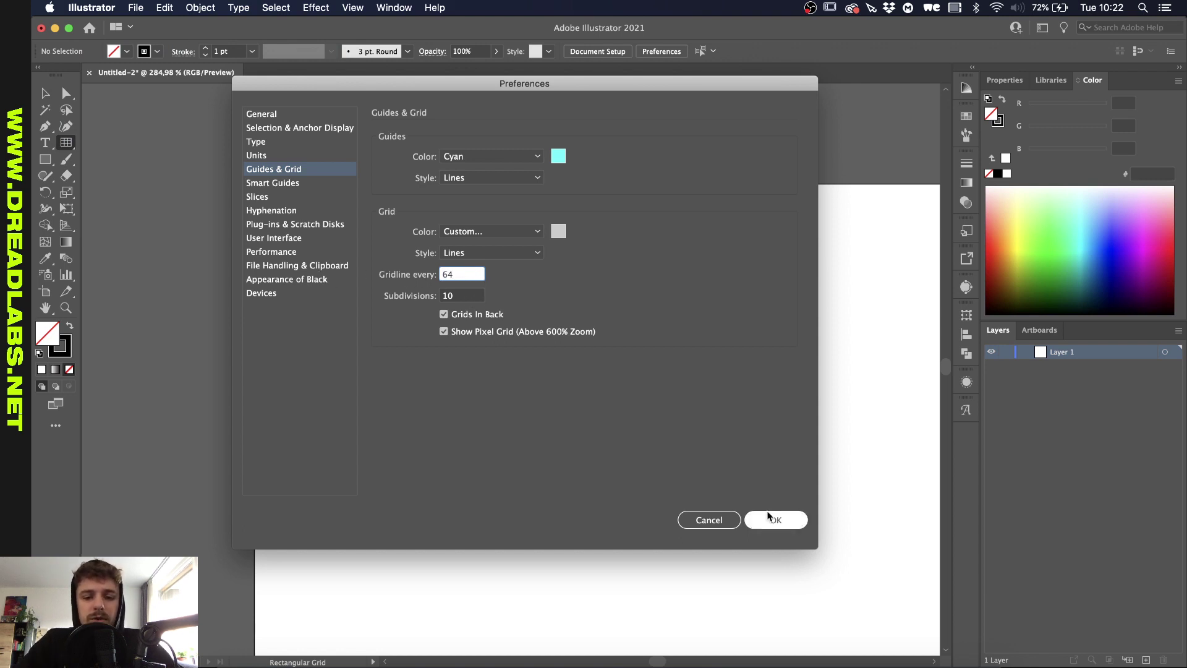
click(767, 518)
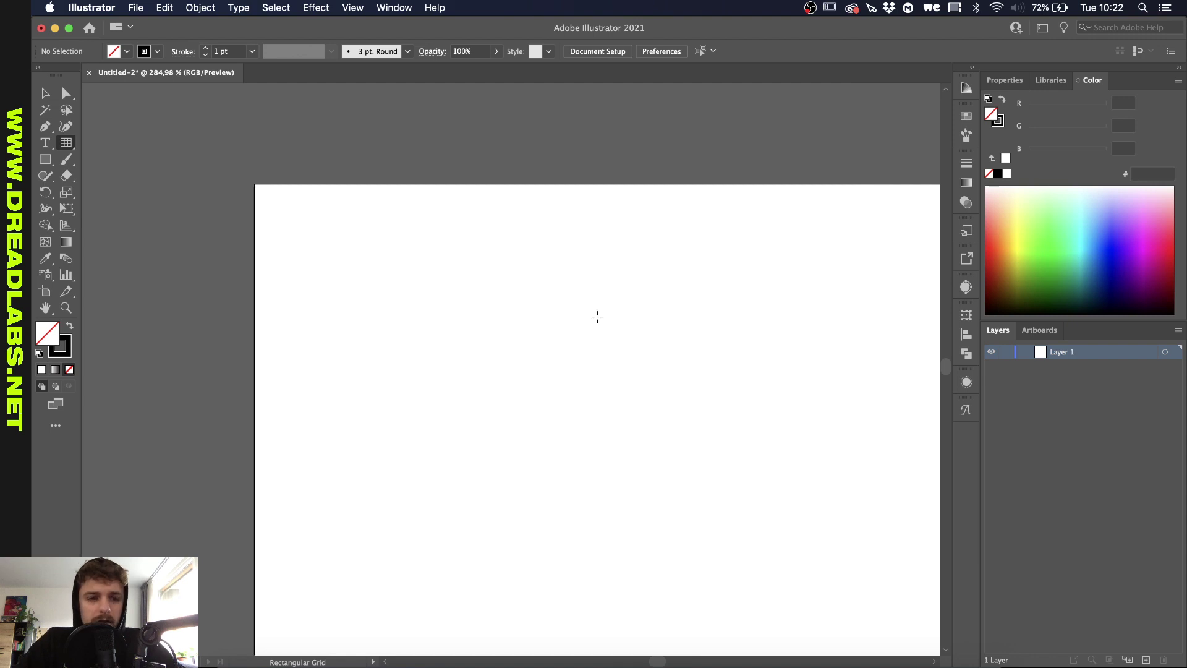
Step: Turn on Snap to Grid and Show Grid
click(353, 7)
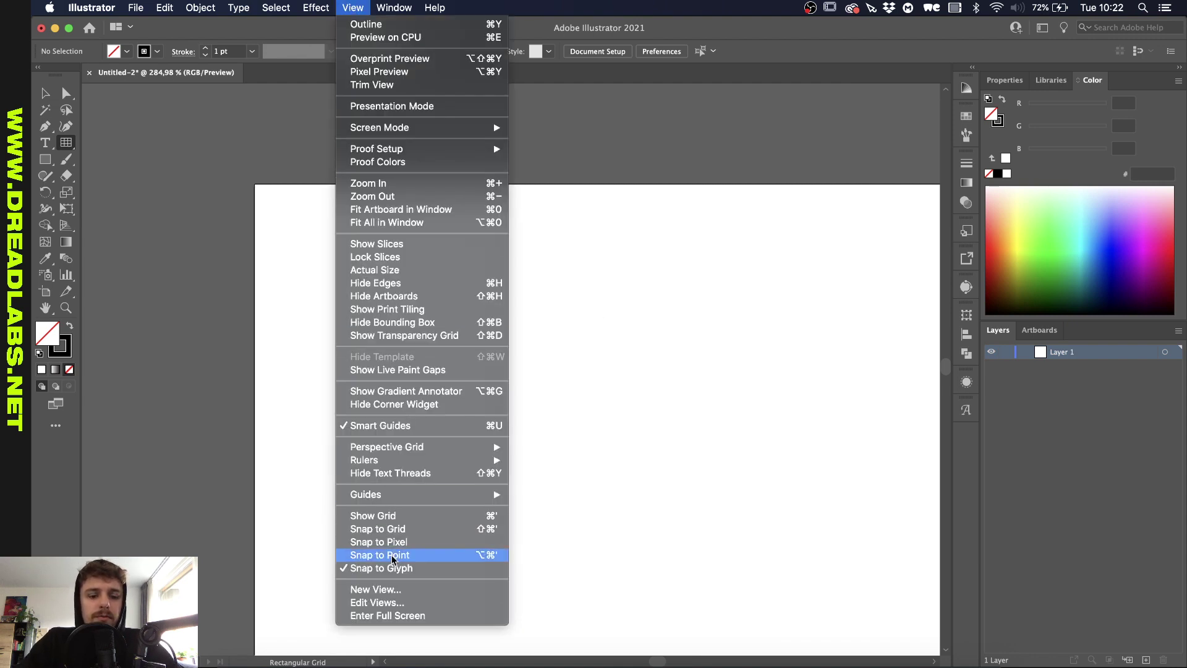
click(416, 529)
click(352, 7)
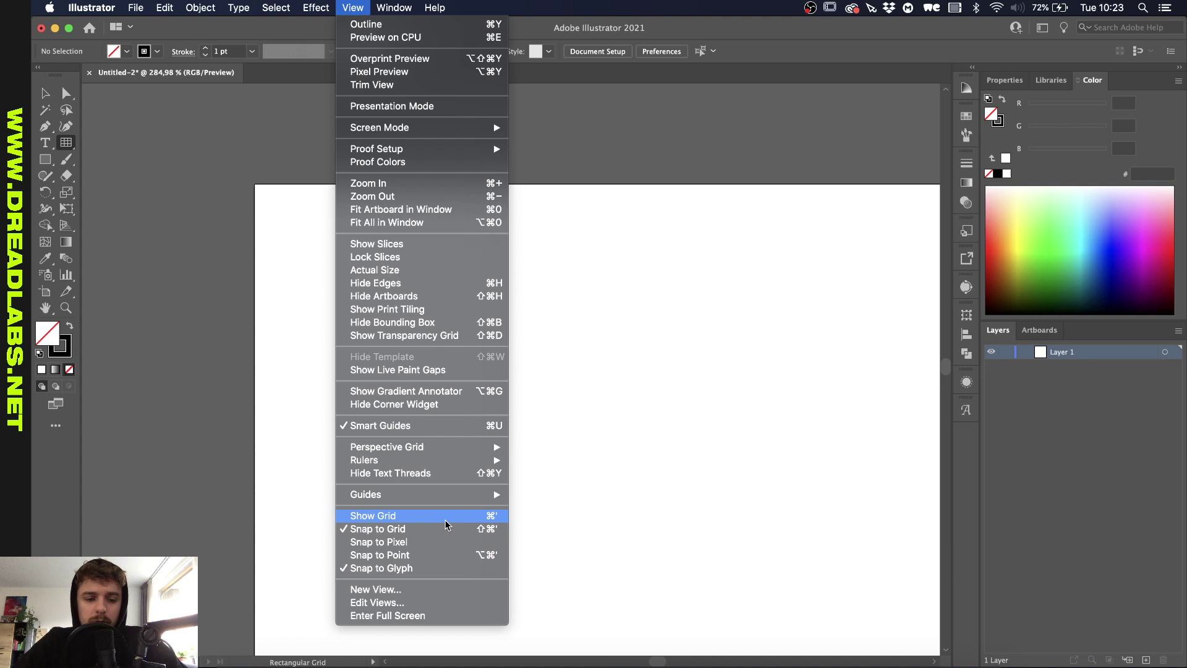
click(446, 520)
scroll(482, 403, down, 2)
scroll(341, 313, up, 3)
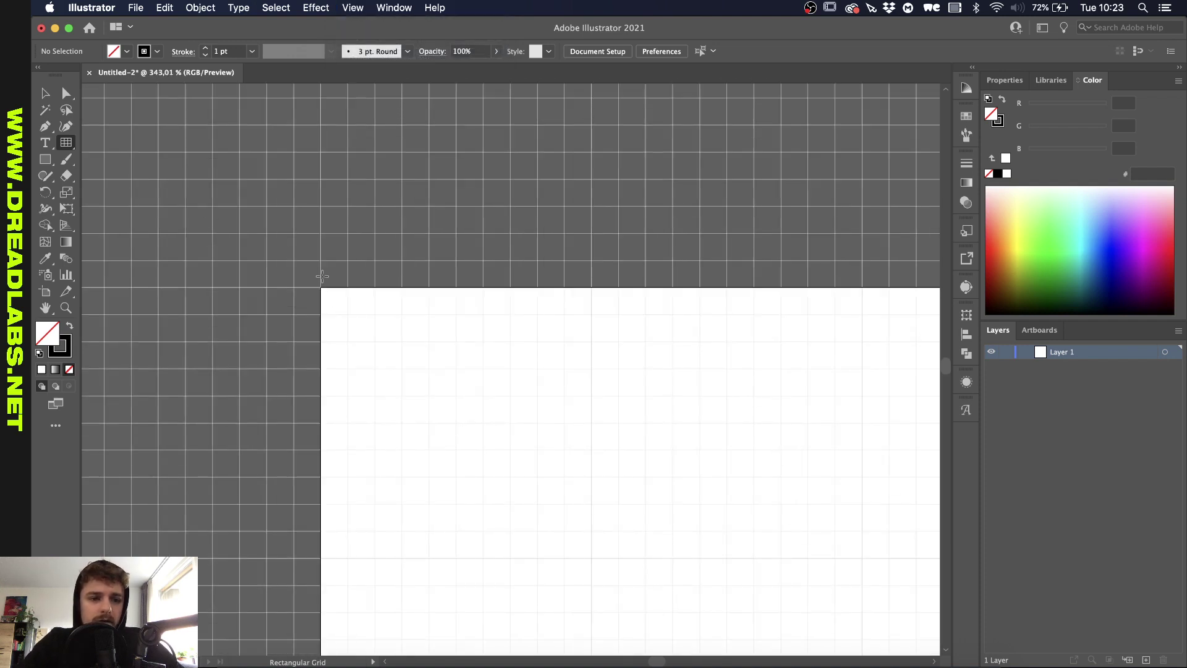
Step: Draw a 10 × 10 rectangular grid from the artboard's top-left corner and select it
key(Right)
key(Right)
key(Right)
drag(320, 284, 586, 552)
key(Right)
key(Up)
key(Up)
key(Up)
key(Up)
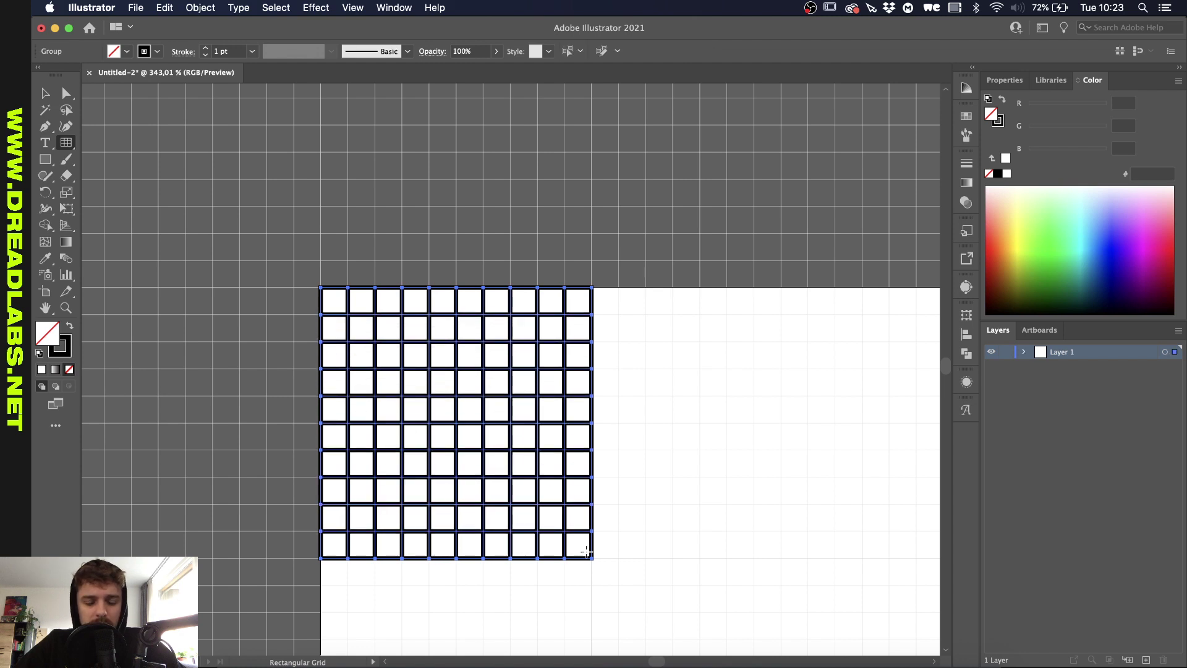
key(v)
key(super+shift+a)
scroll(349, 310, down, 3)
click(395, 403)
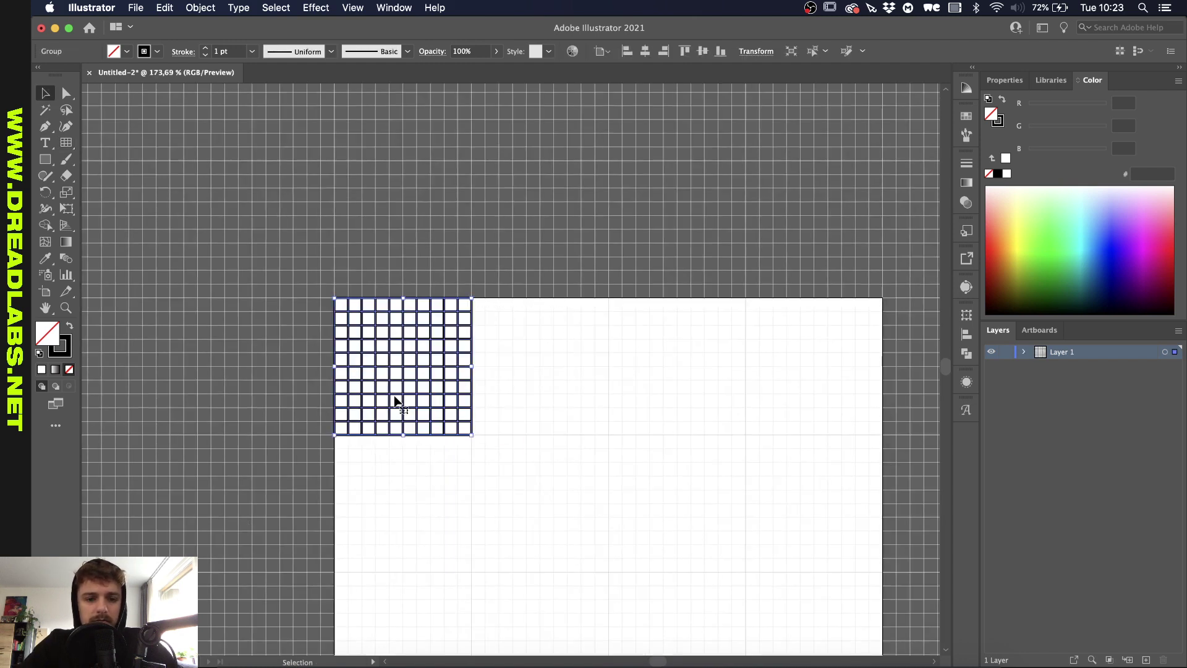
Step: Alt-drag copies of the grid flush beside it to build a full row
drag(355, 303, 493, 303)
scroll(493, 303, up, 3)
key(super+z)
key(super+shift+z)
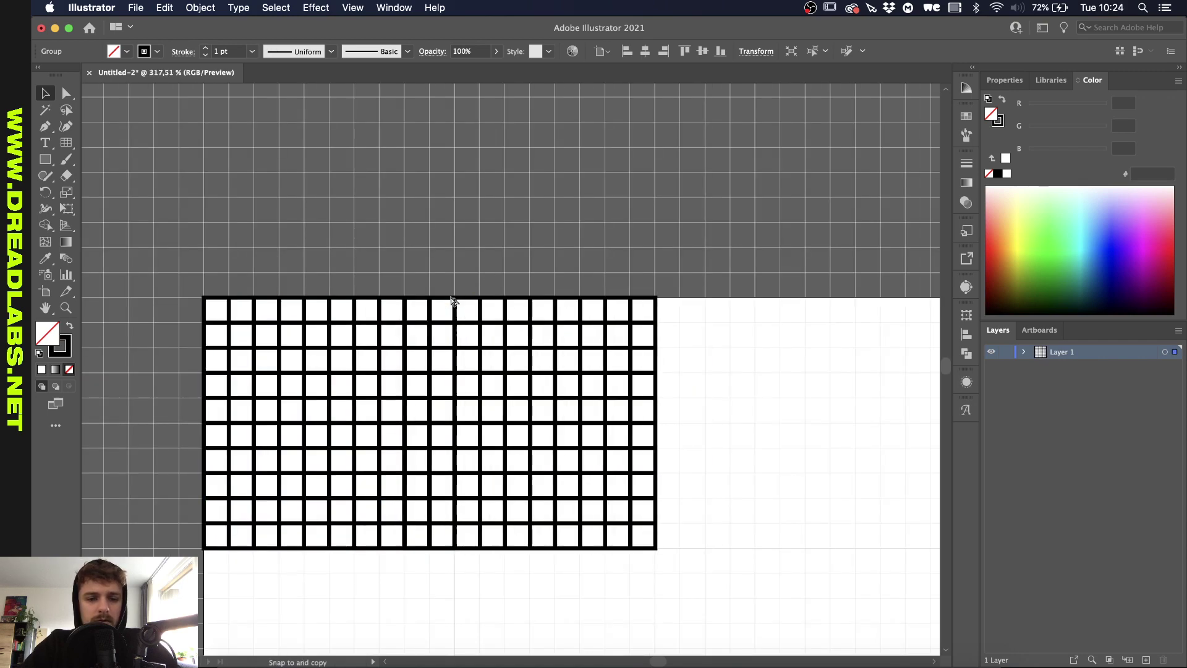
key(super+z)
key(super+shift+z)
scroll(467, 272, down, 3)
key(super+d)
key(super+d)
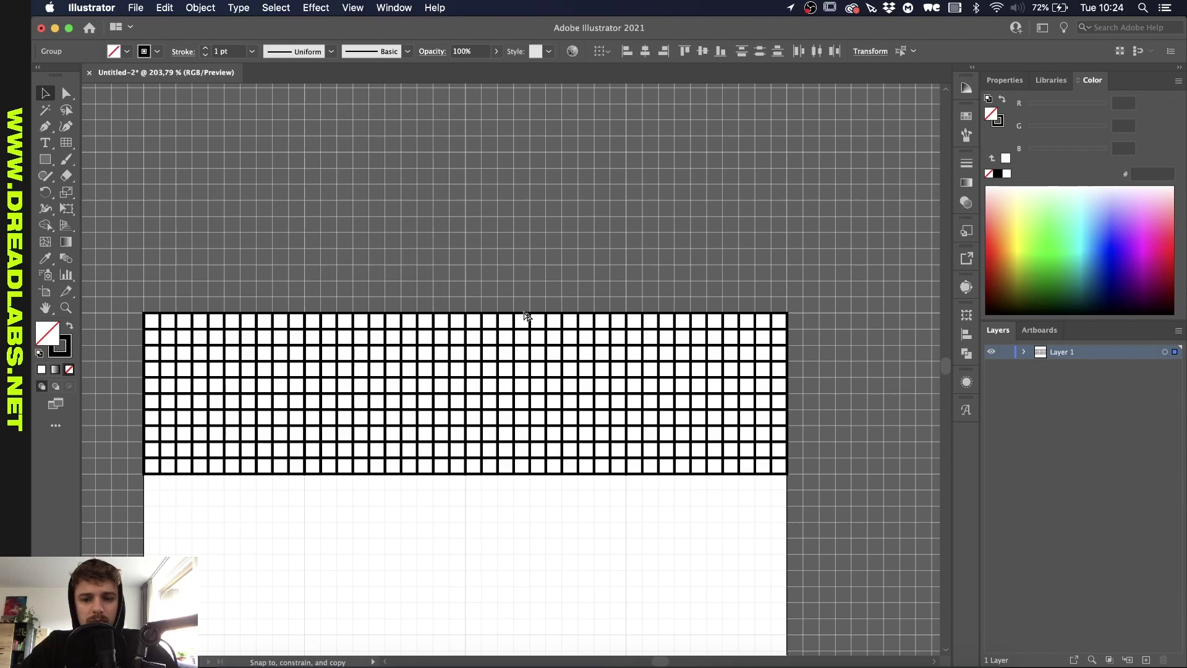
scroll(223, 424, down, 2)
scroll(373, 386, up, 3)
Step: Copy the row of grids down into a second and third row
drag(372, 204, 373, 387)
scroll(371, 379, down, 3)
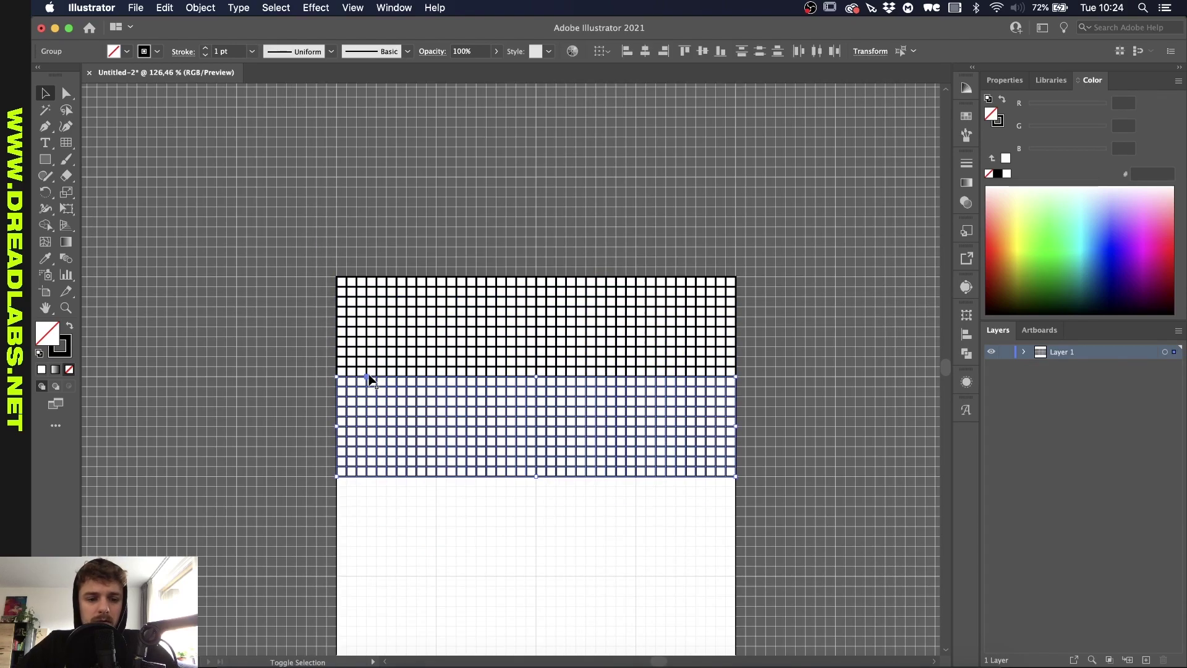
scroll(368, 379, down, 2)
key(super+d)
scroll(288, 399, up, 2)
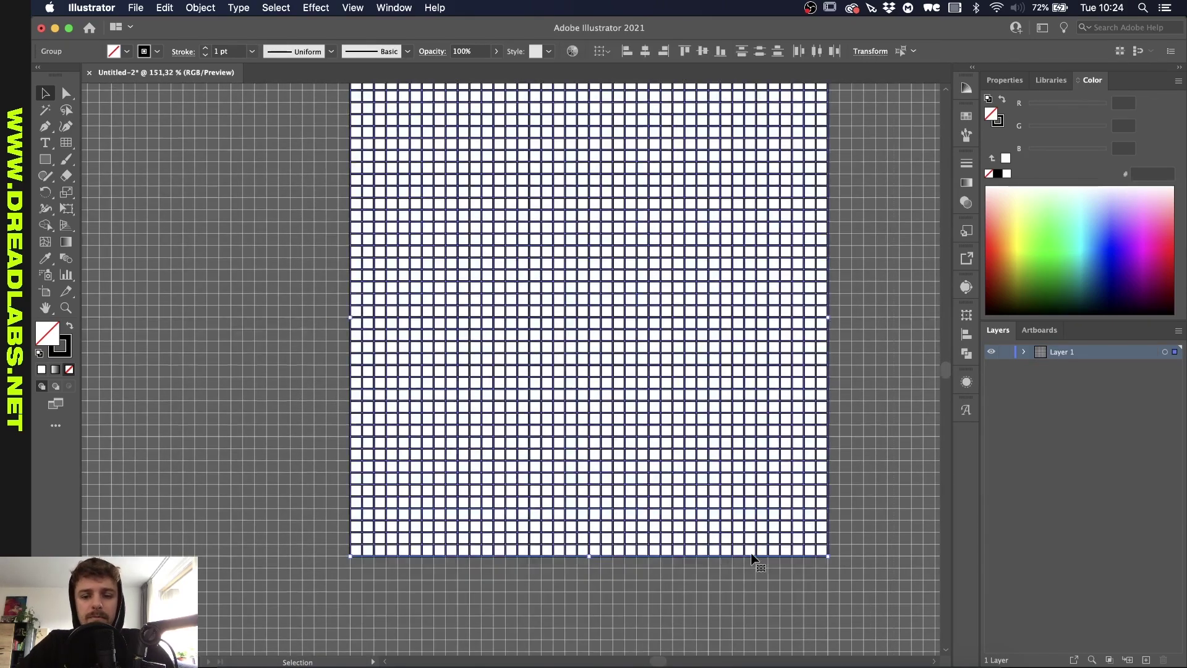
scroll(289, 400, right, 3)
Step: Thin the grid stroke to 0.25 pt and reselect the whole tiled grid
click(207, 54)
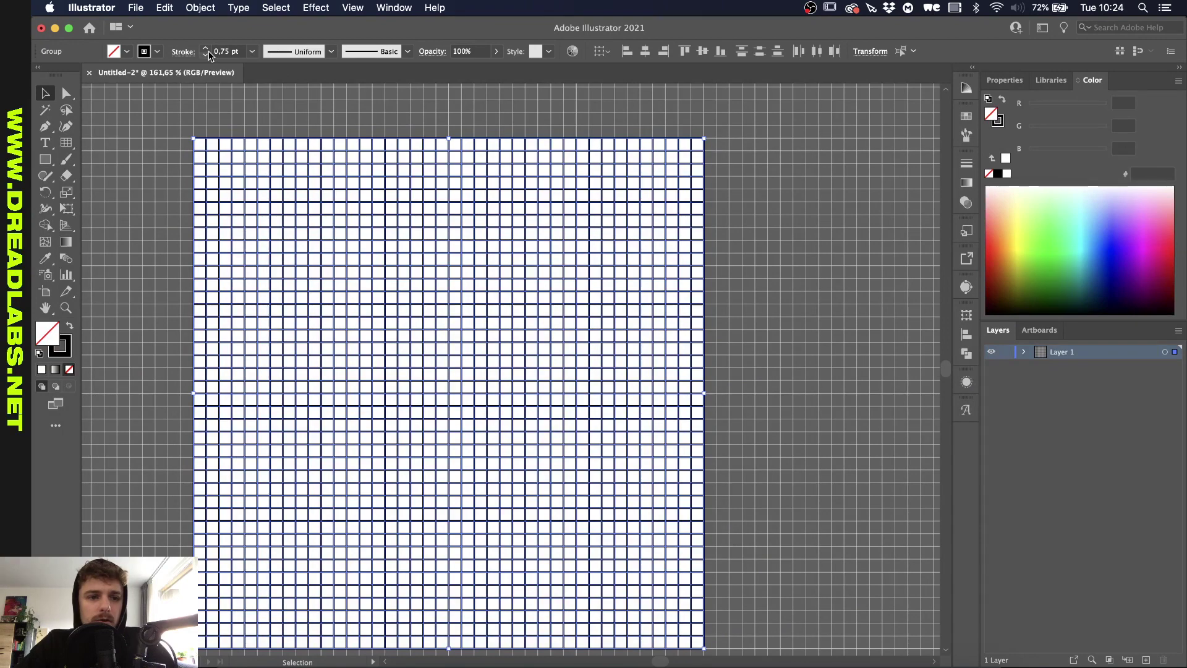
click(207, 54)
click(207, 54)
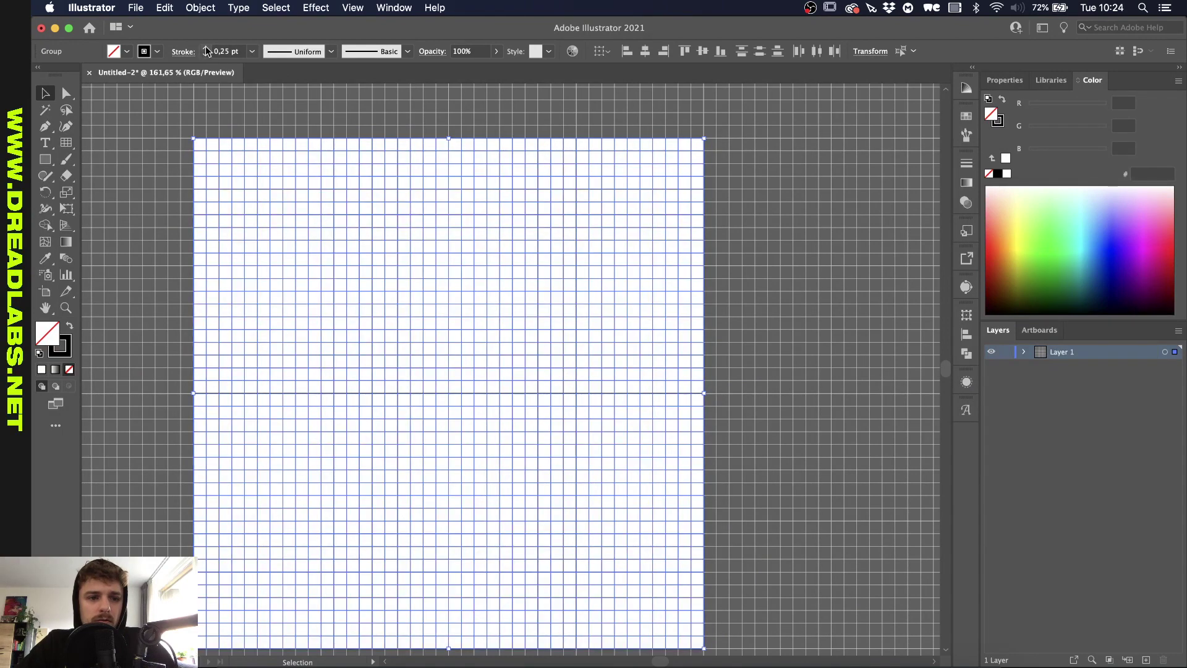
click(171, 131)
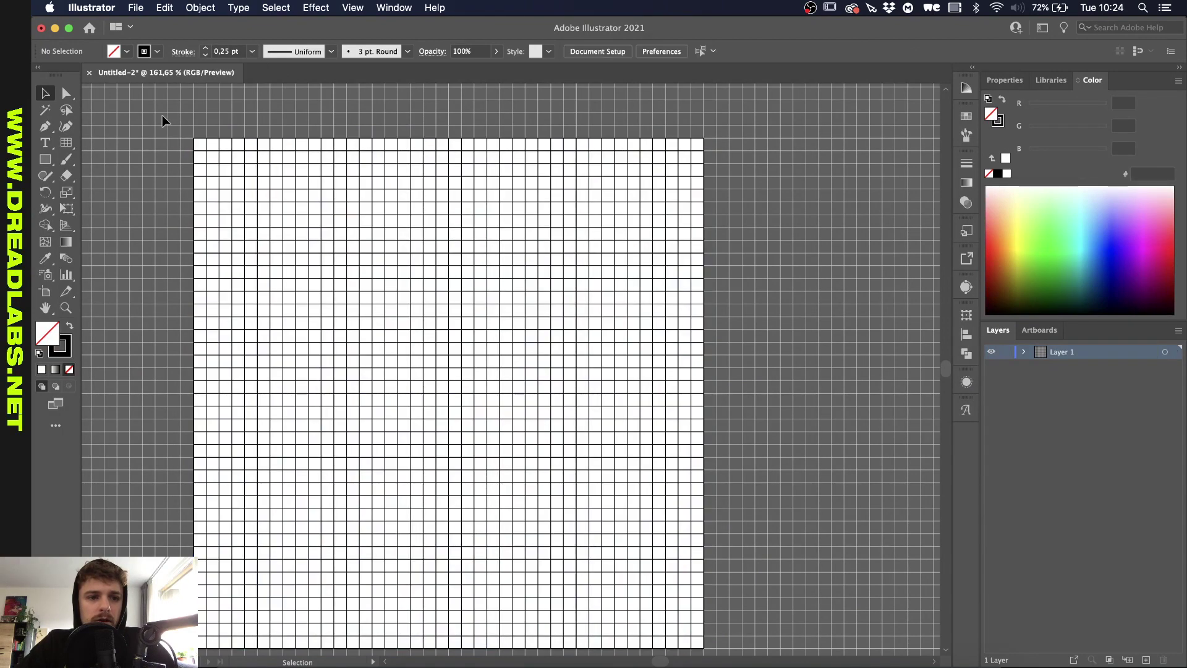
drag(162, 120, 760, 662)
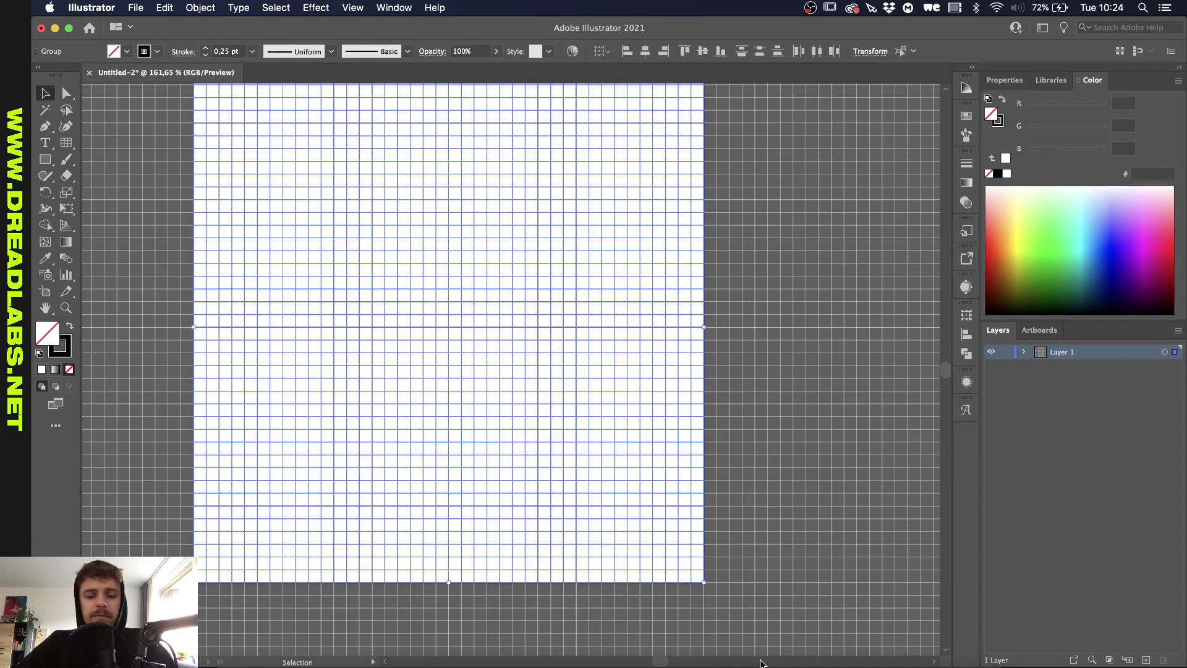
Step: Paste the Illustrator grid as pixels above the gradient map layer and blur it slightly
click(406, 663)
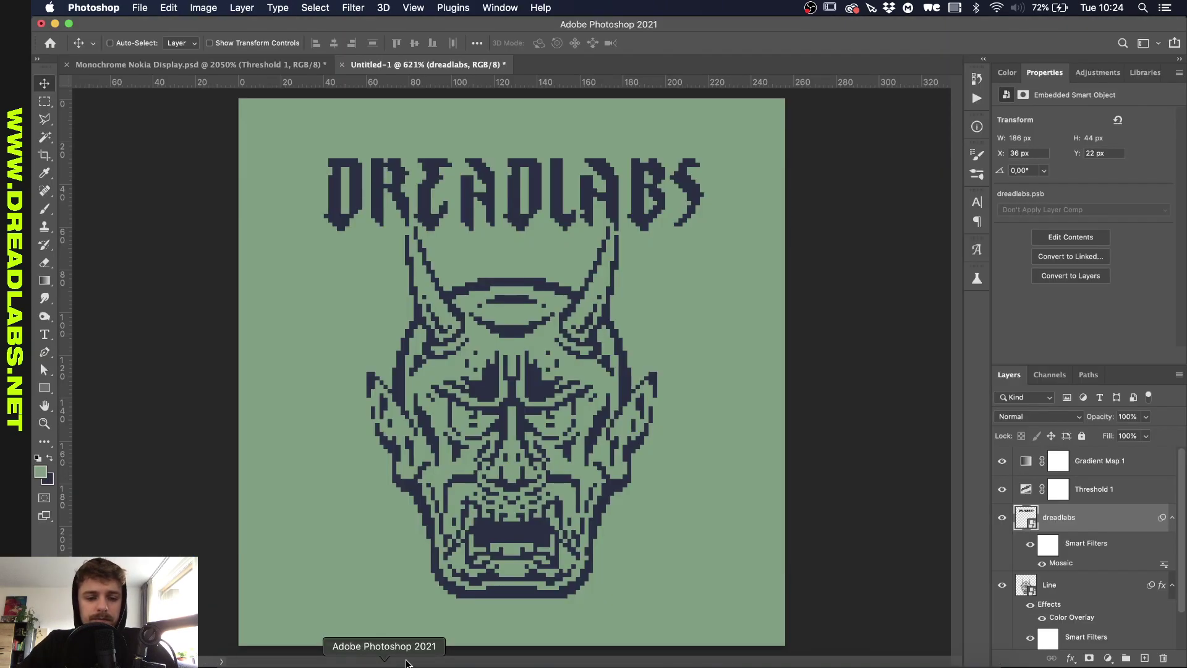
click(1093, 471)
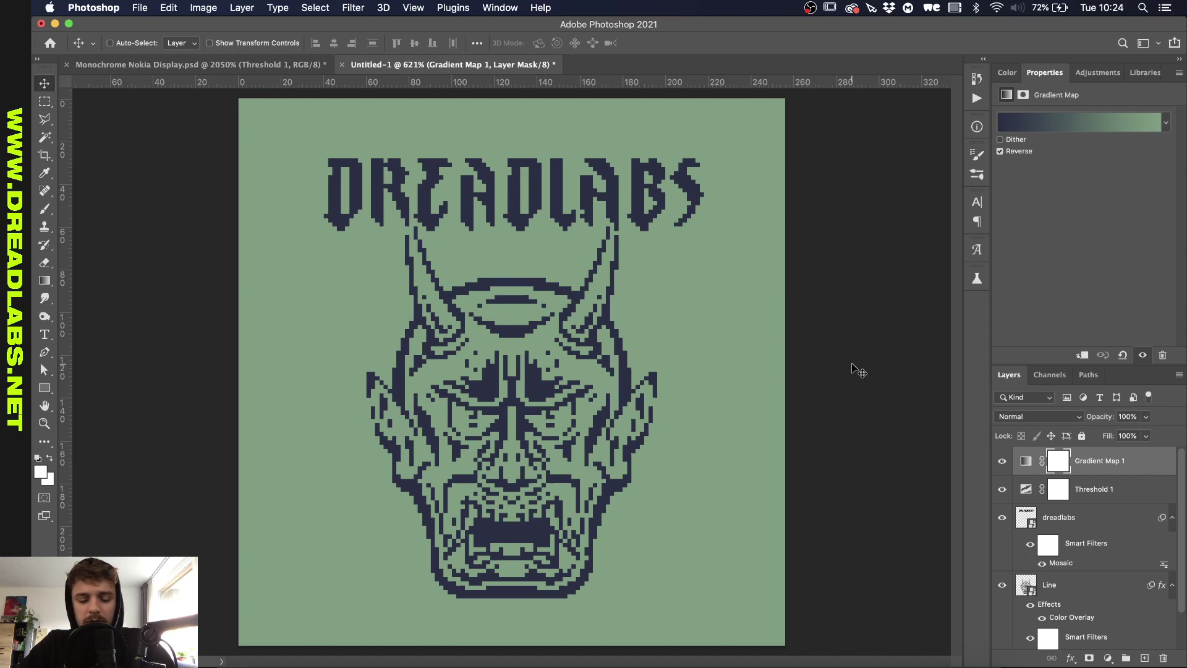
key(super+v)
click(672, 281)
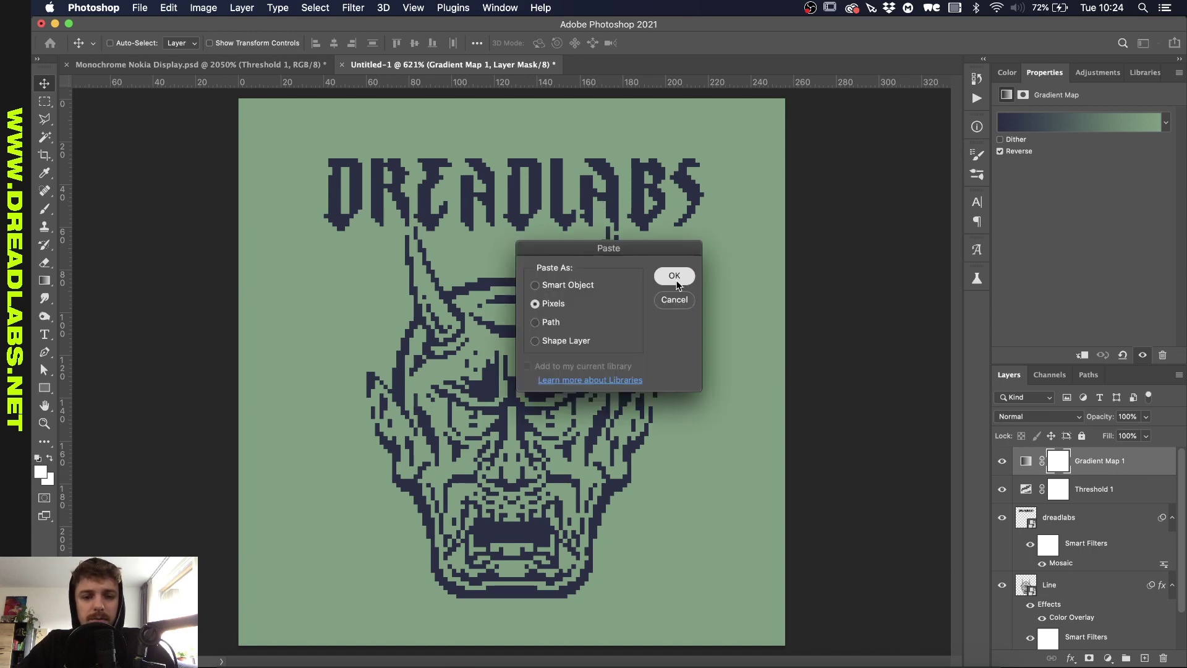
key(Return)
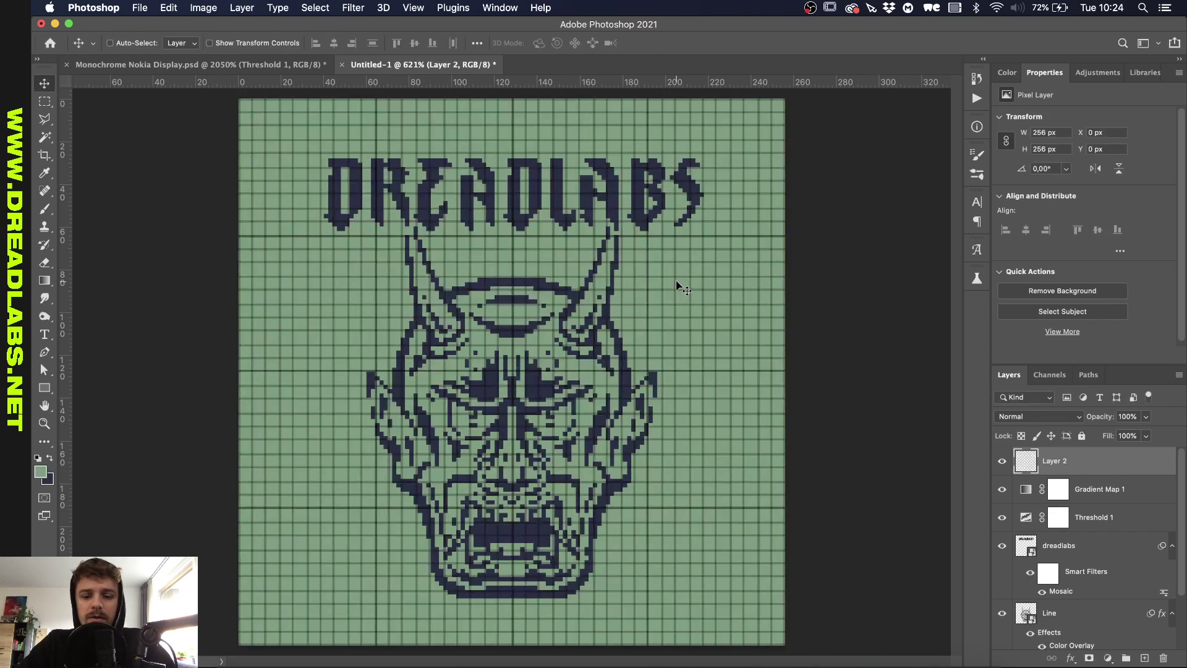
click(353, 8)
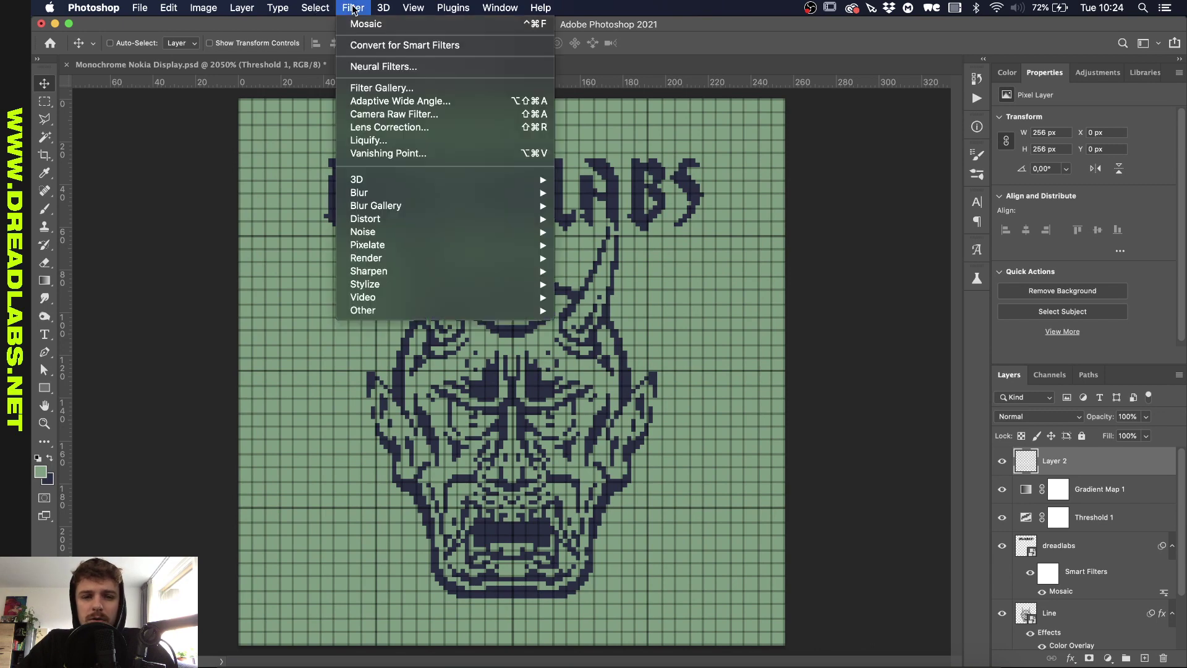
mouse_move(390, 192)
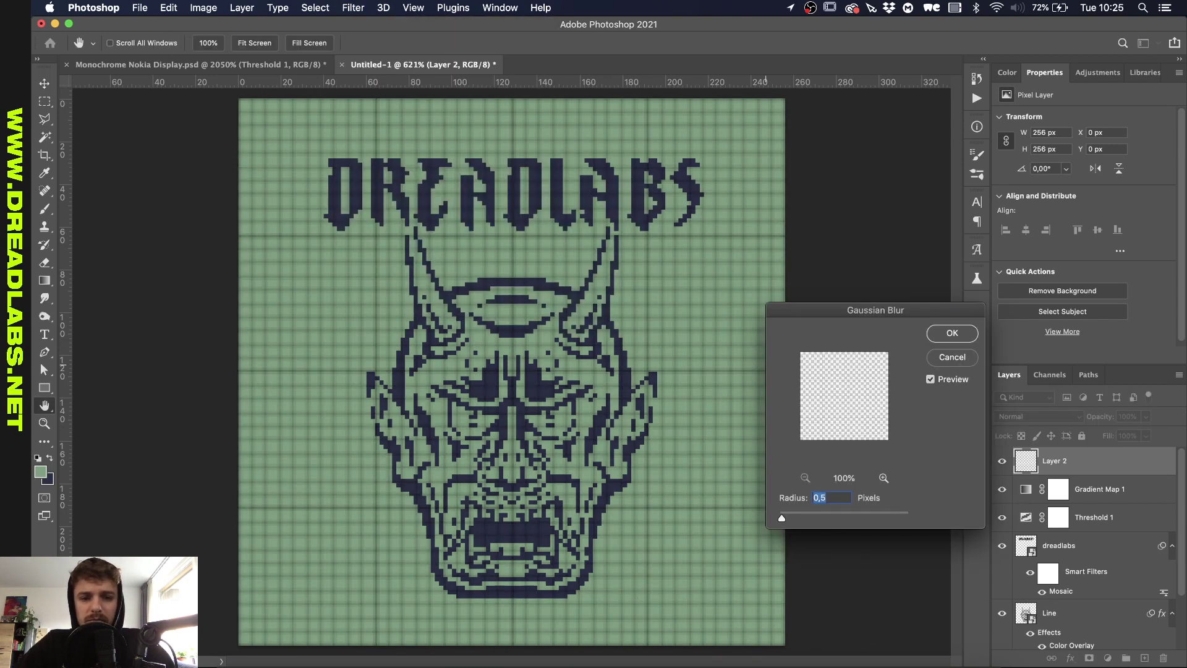
key(Return)
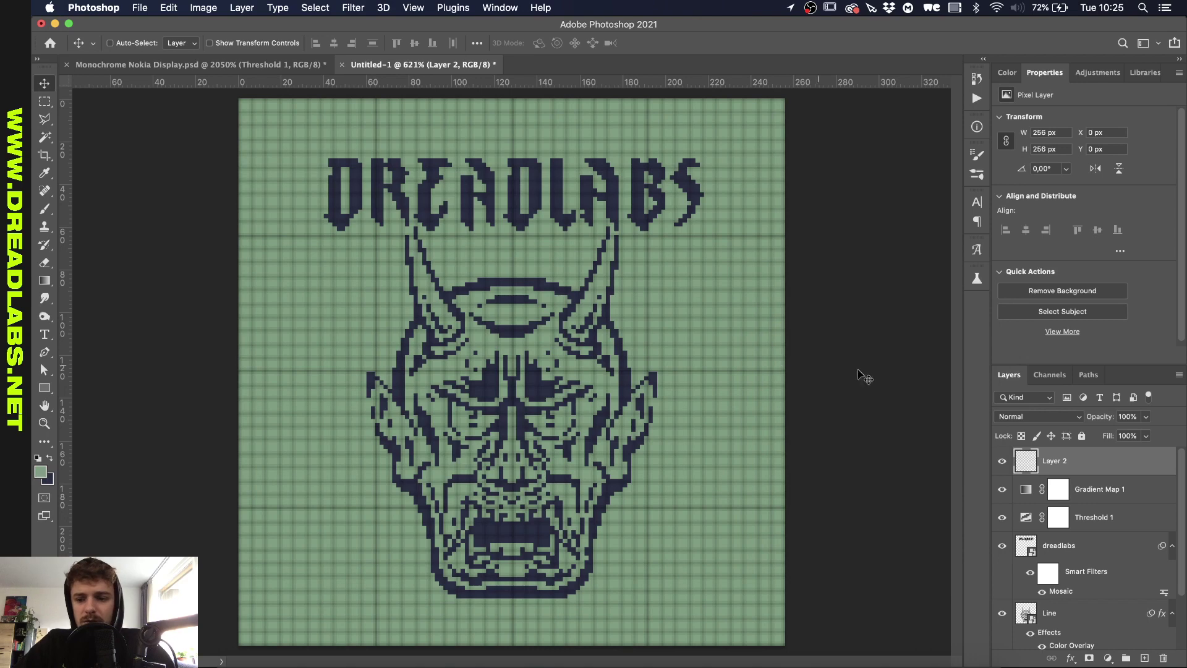
Step: Give the grid layer a Color Overlay in the background green sampled from the canvas
click(1070, 658)
click(1104, 584)
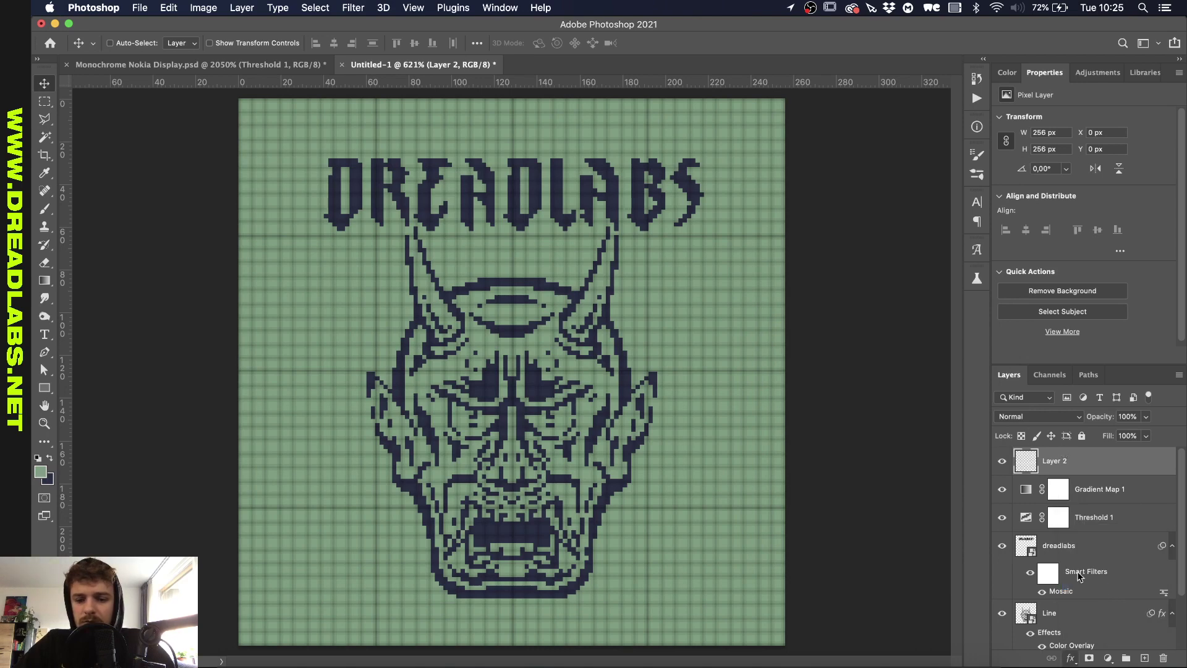
click(961, 295)
click(726, 130)
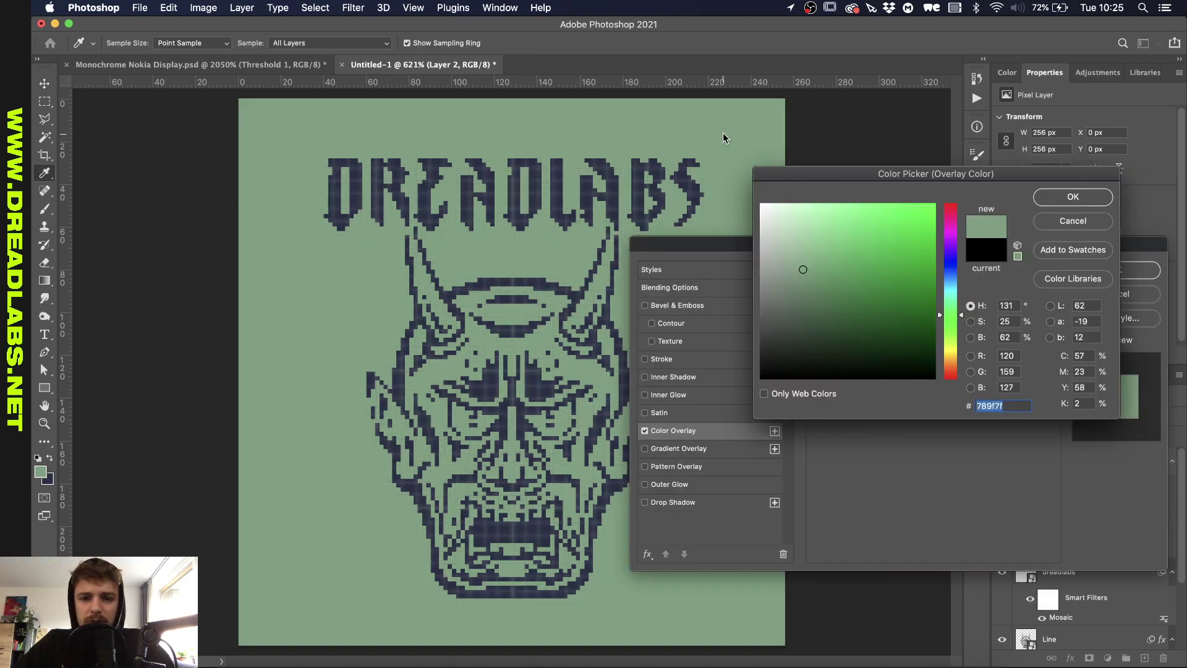
click(1073, 196)
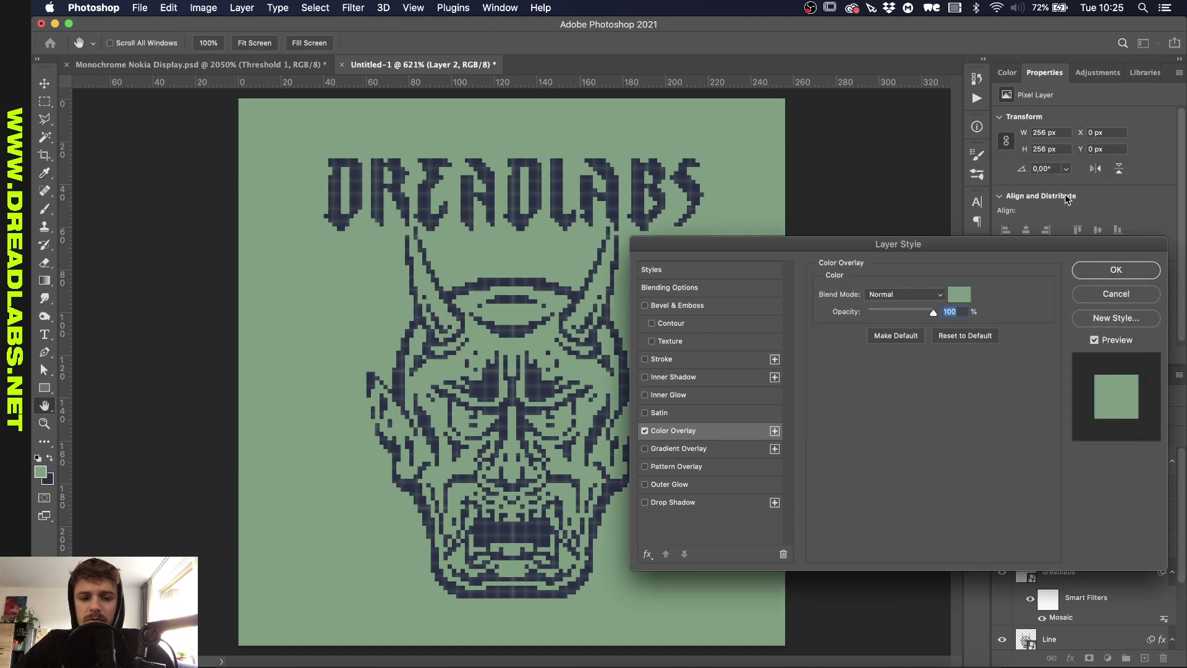
Step: Apply the green overlay, rasterize the layer style, and try Multiply blending at about 40% opacity
click(1116, 269)
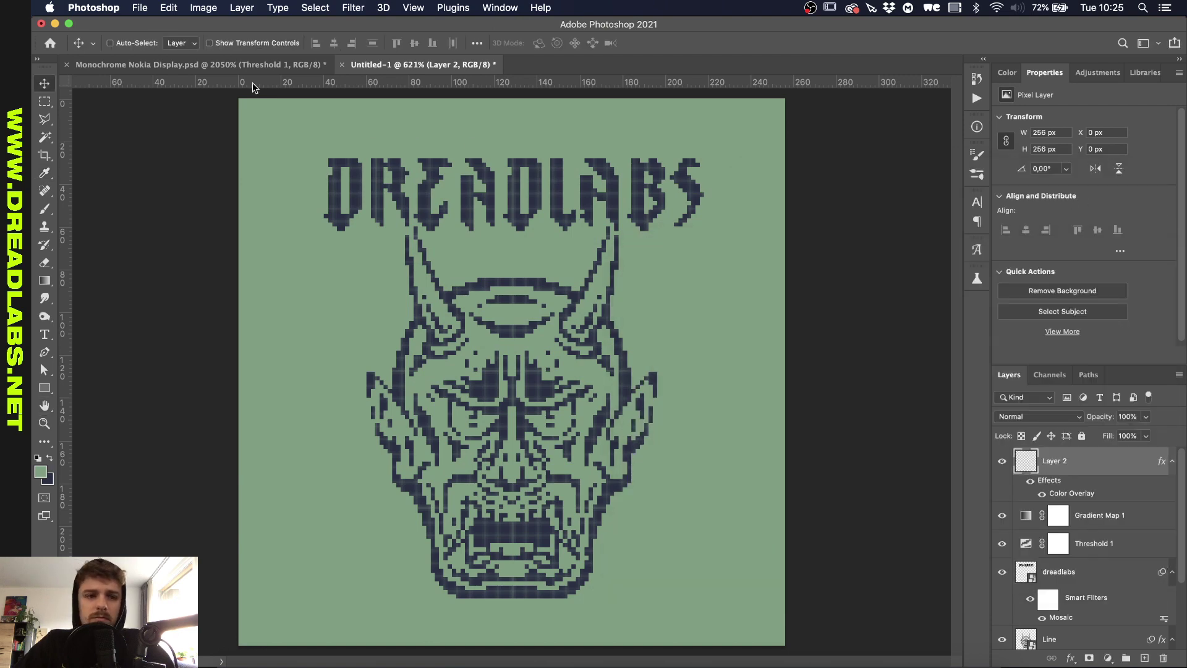
right_click(1096, 464)
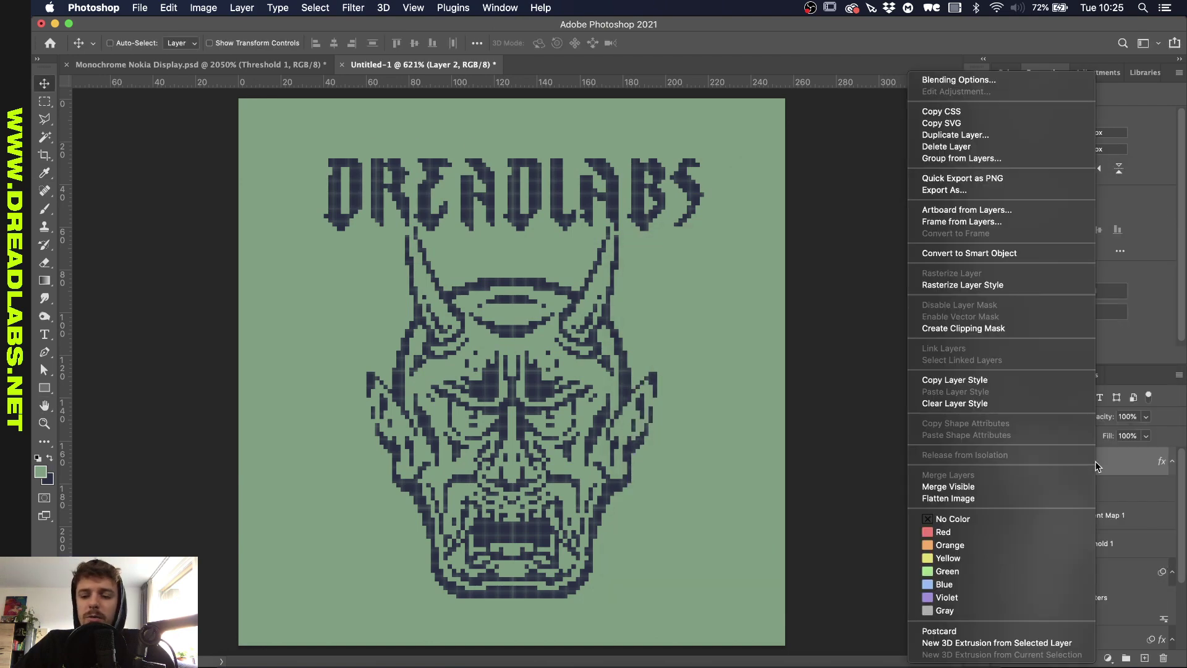
click(1002, 284)
click(1057, 414)
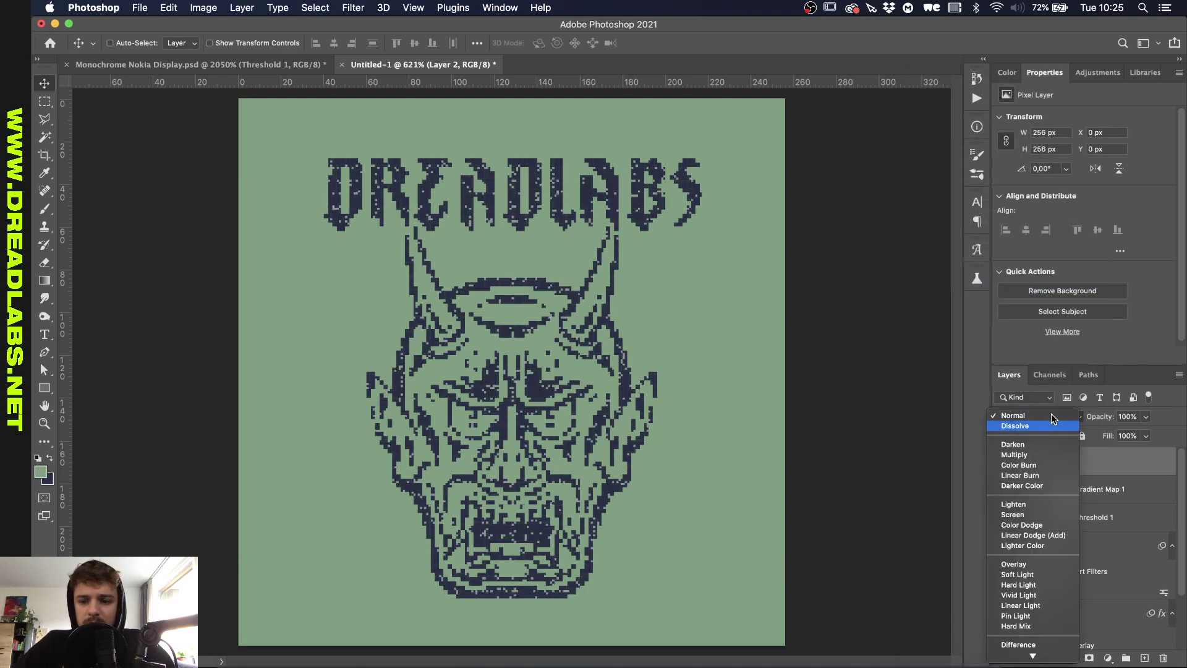
key(Down)
key(Down)
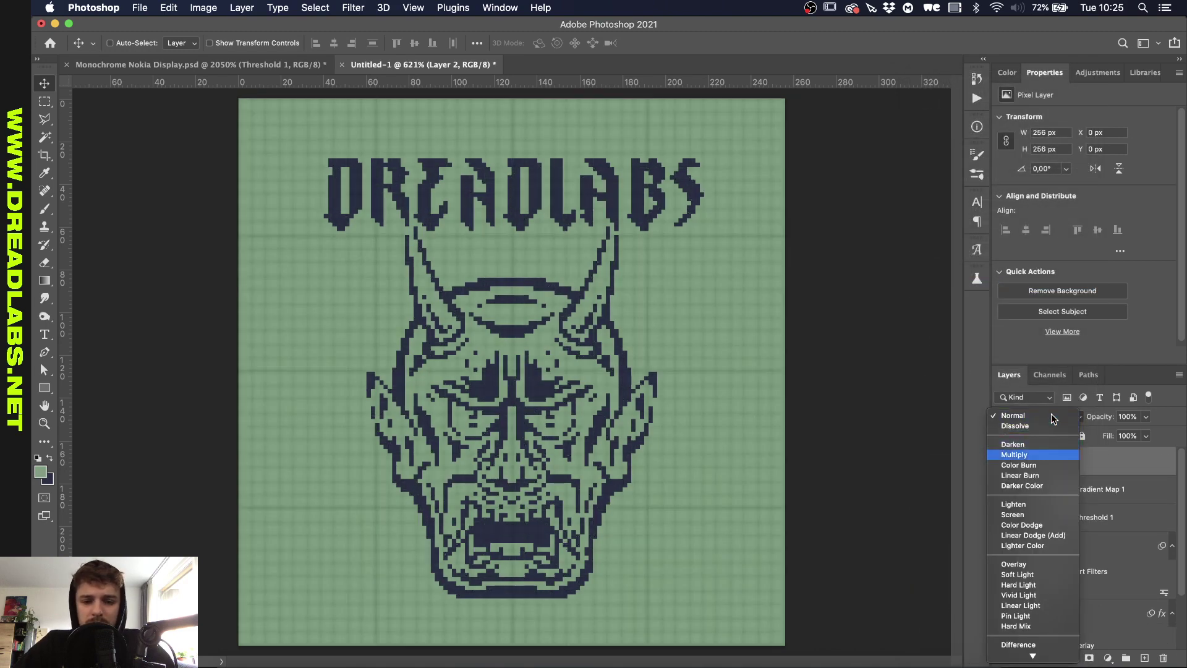
key(Return)
scroll(901, 437, down, 1)
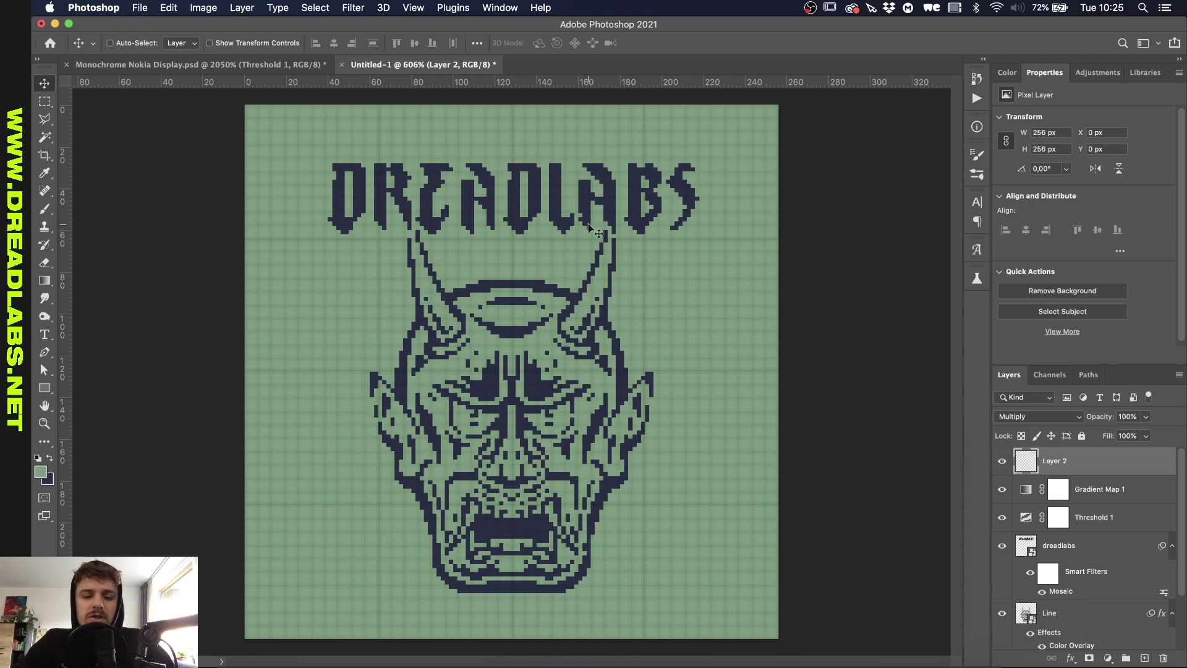
click(1127, 416)
click(1145, 416)
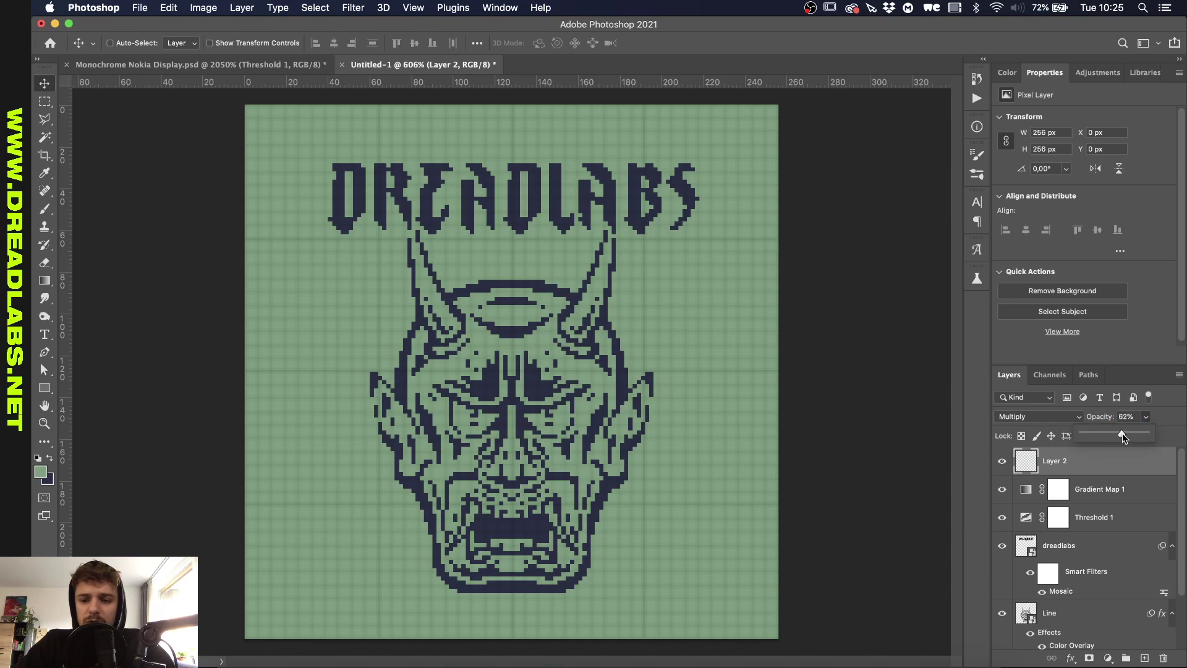
drag(1122, 434, 1108, 435)
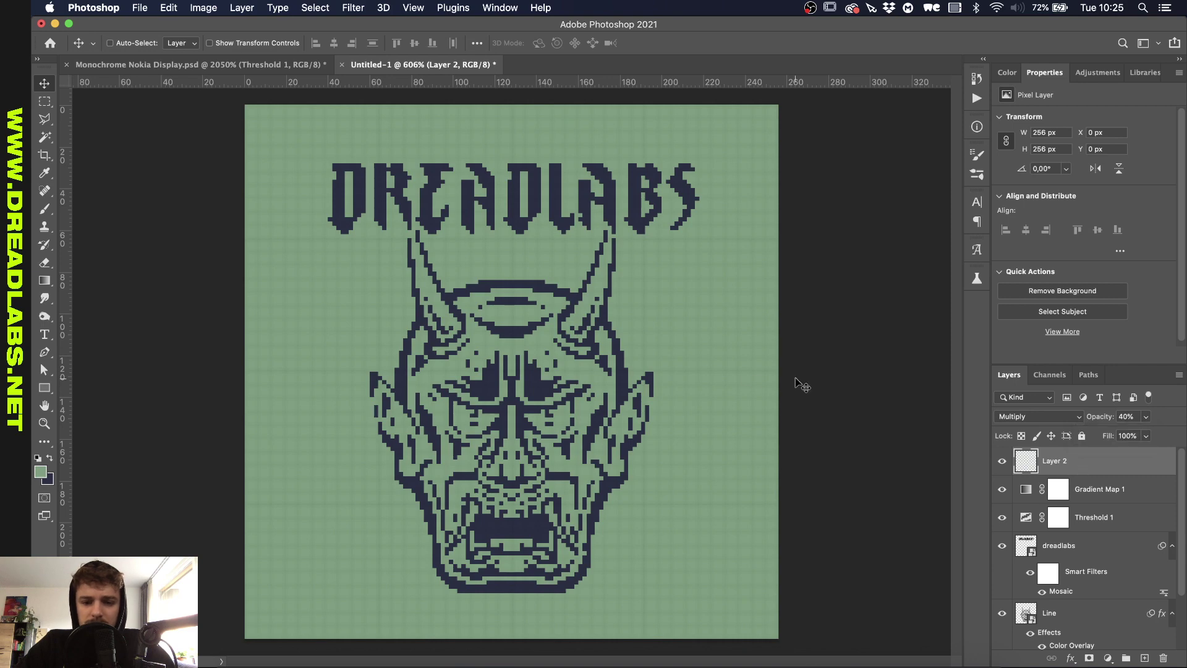
Step: Switch the grid layer to Exclusion blending at 80% opacity
scroll(797, 383, down, 1)
click(1039, 416)
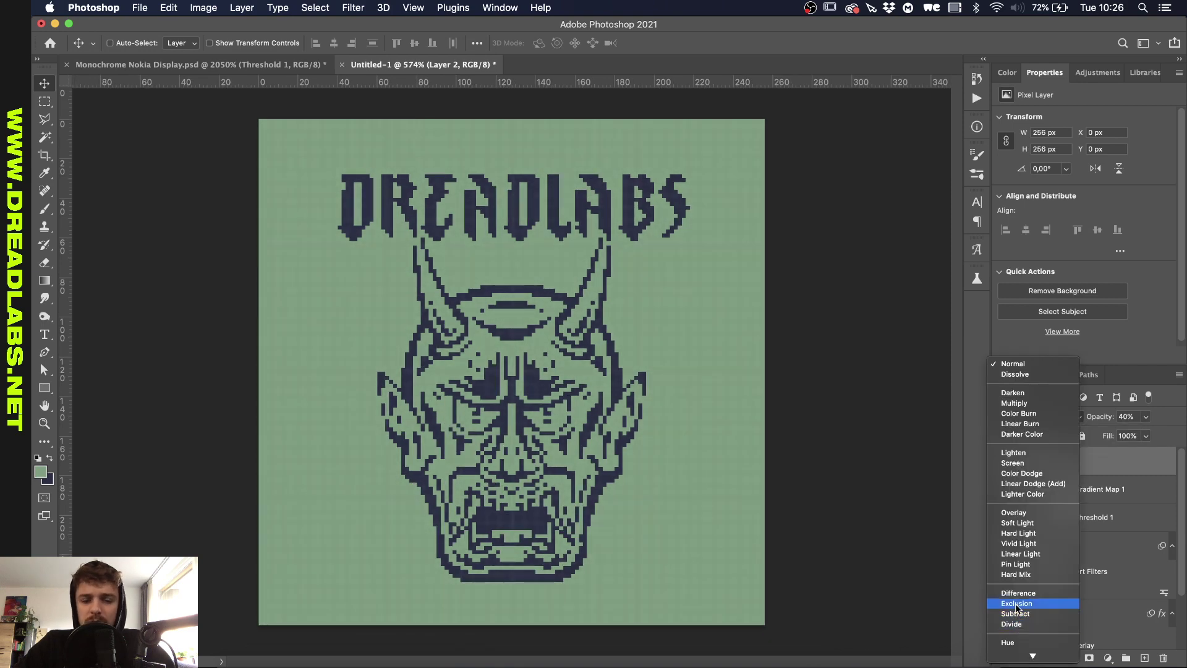
click(1017, 603)
click(1134, 417)
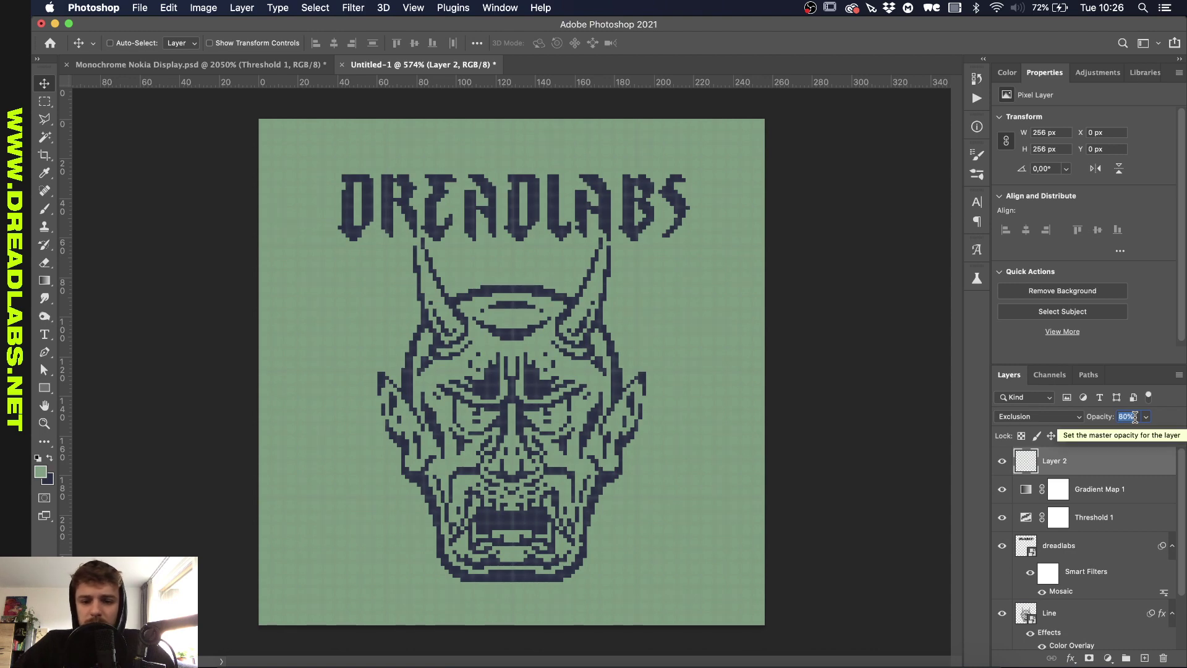
scroll(579, 303, up, 2)
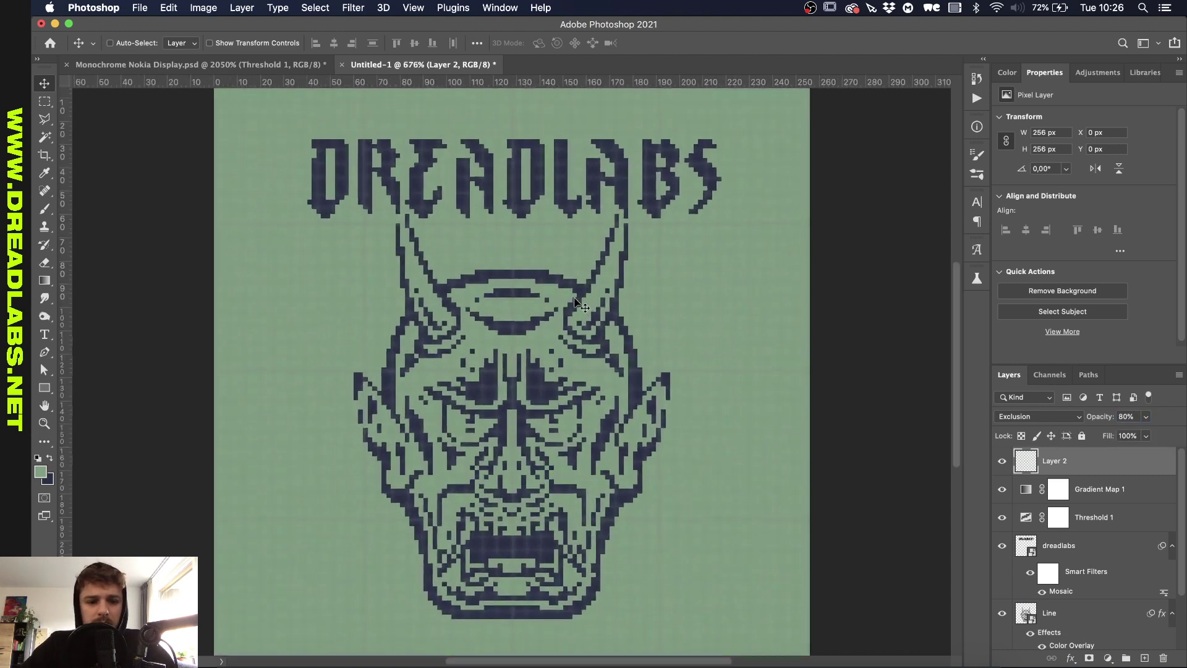
scroll(579, 303, up, 1)
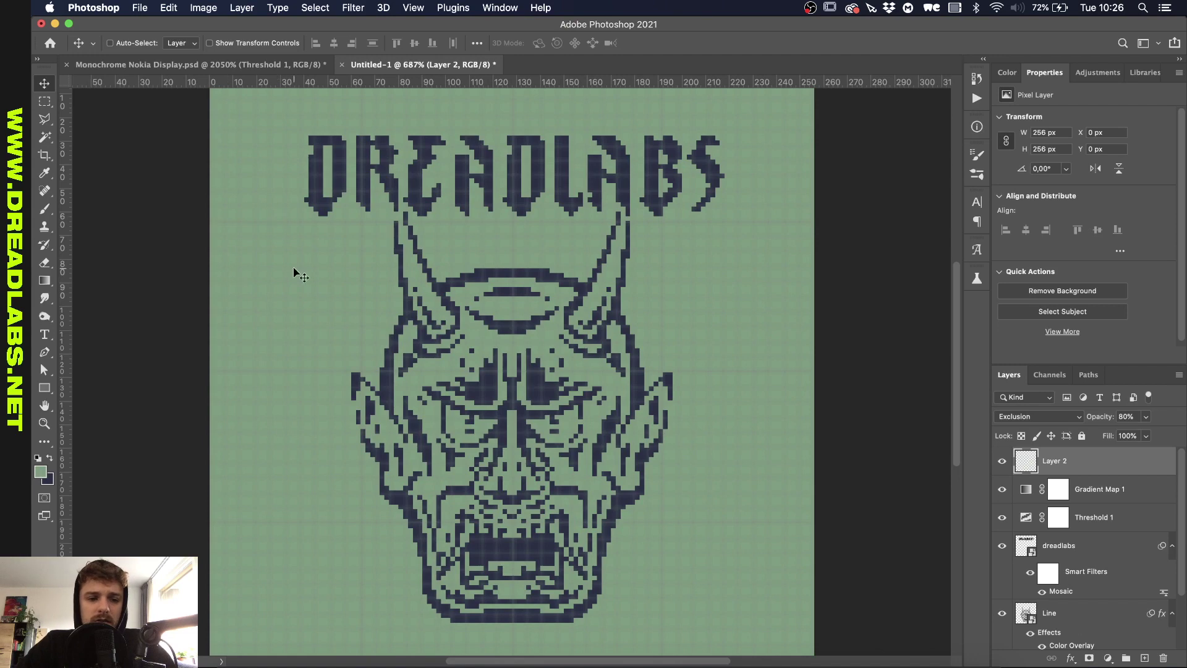
Step: Check the Mosaic filter settings on the dreadlabs lettering layer and cancel without changes
scroll(290, 276, down, 1)
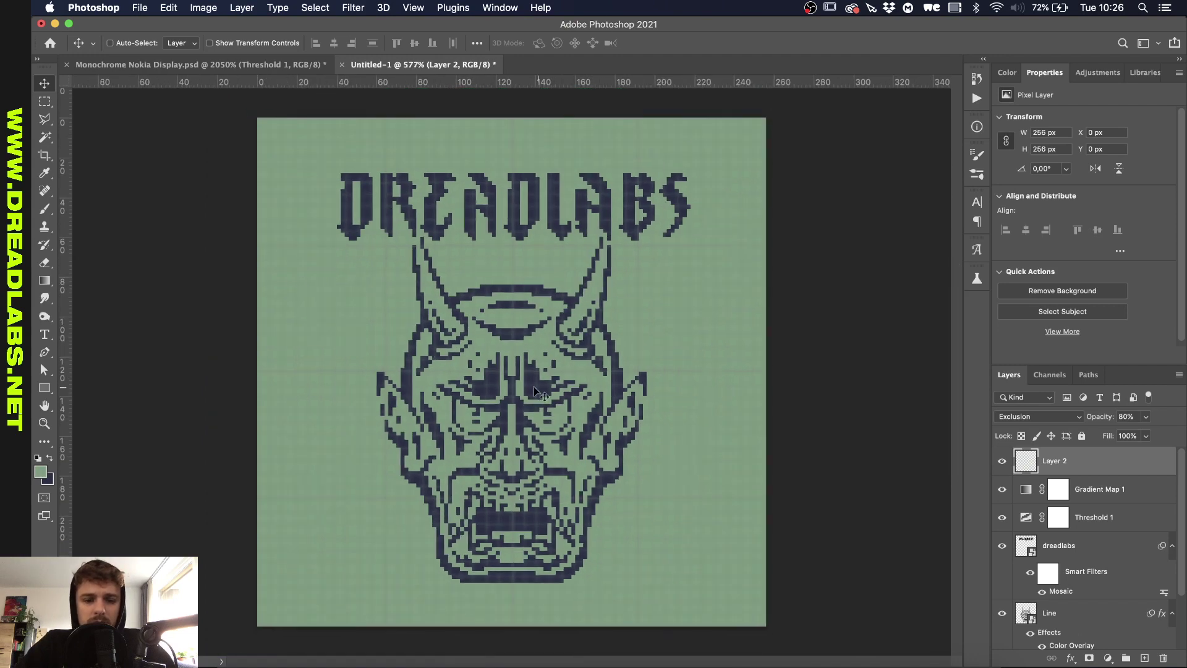
scroll(533, 387, up, 3)
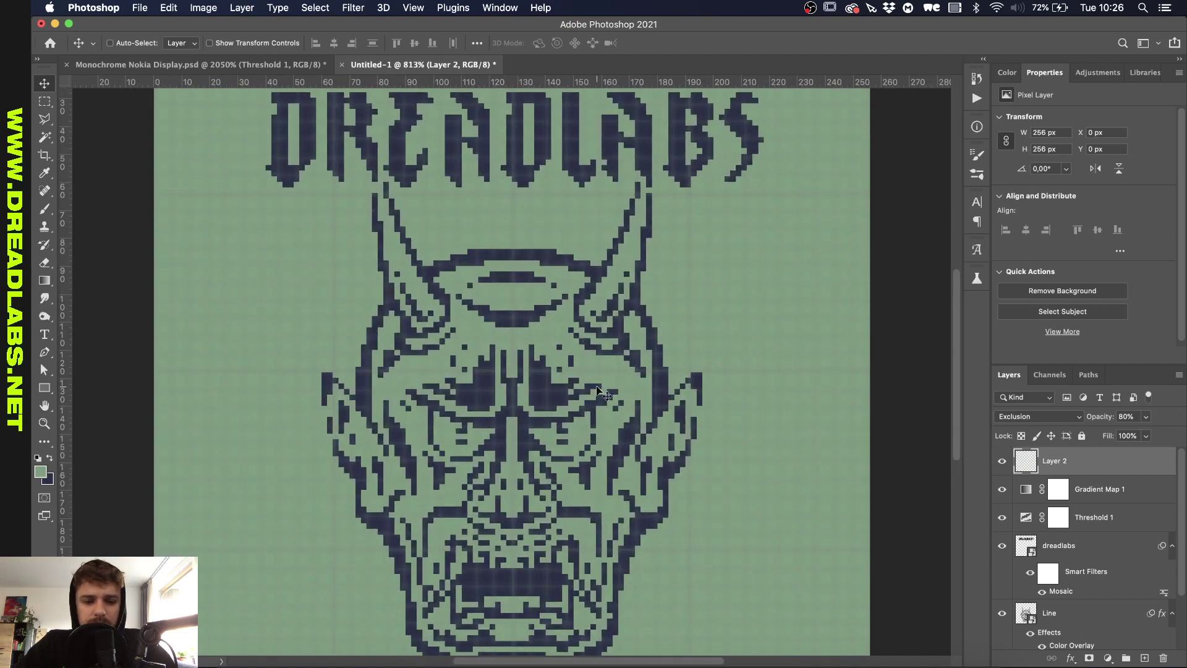
scroll(624, 401, down, 2)
scroll(697, 437, down, 1)
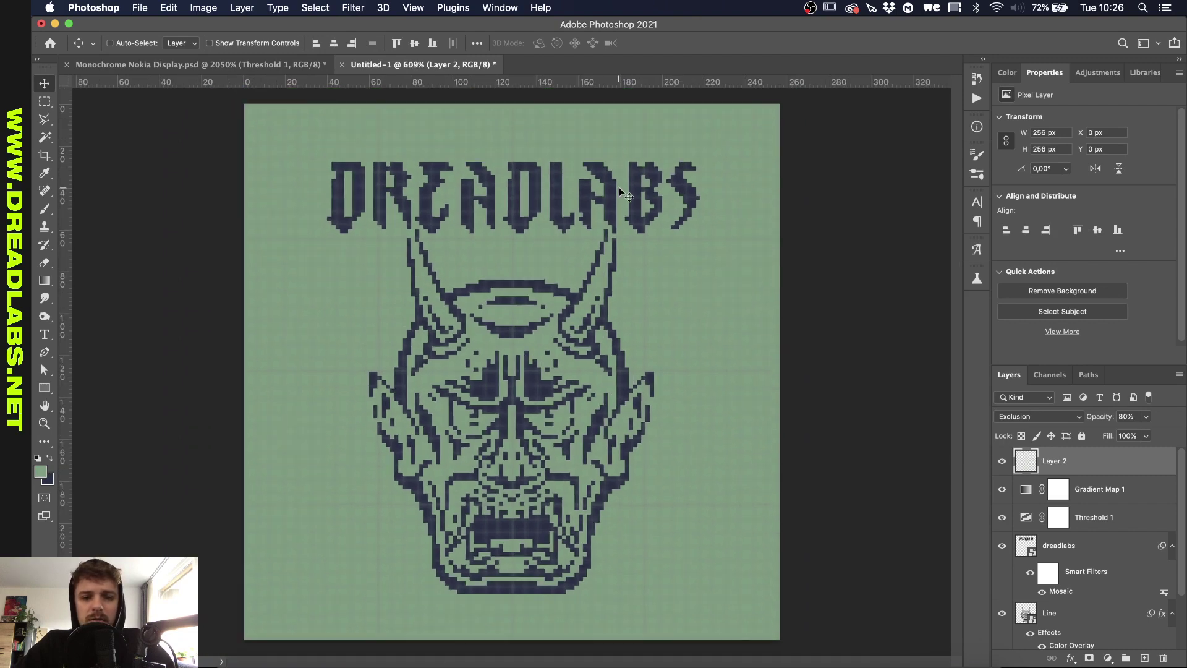
click(1061, 594)
double_click(1062, 592)
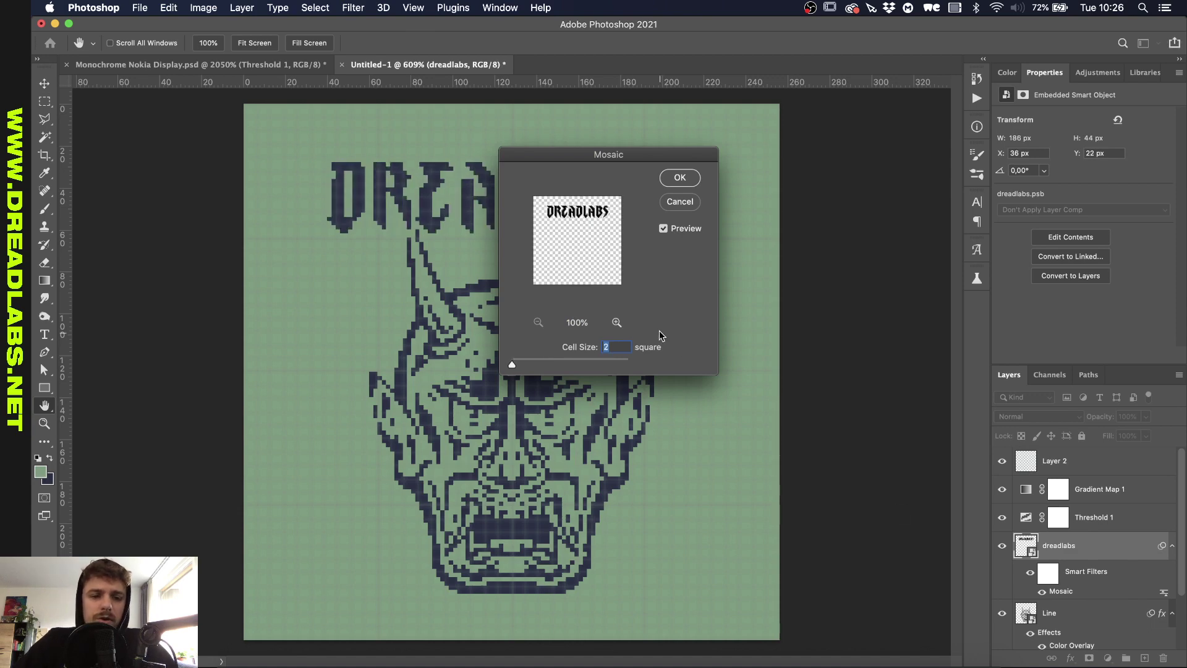
click(680, 202)
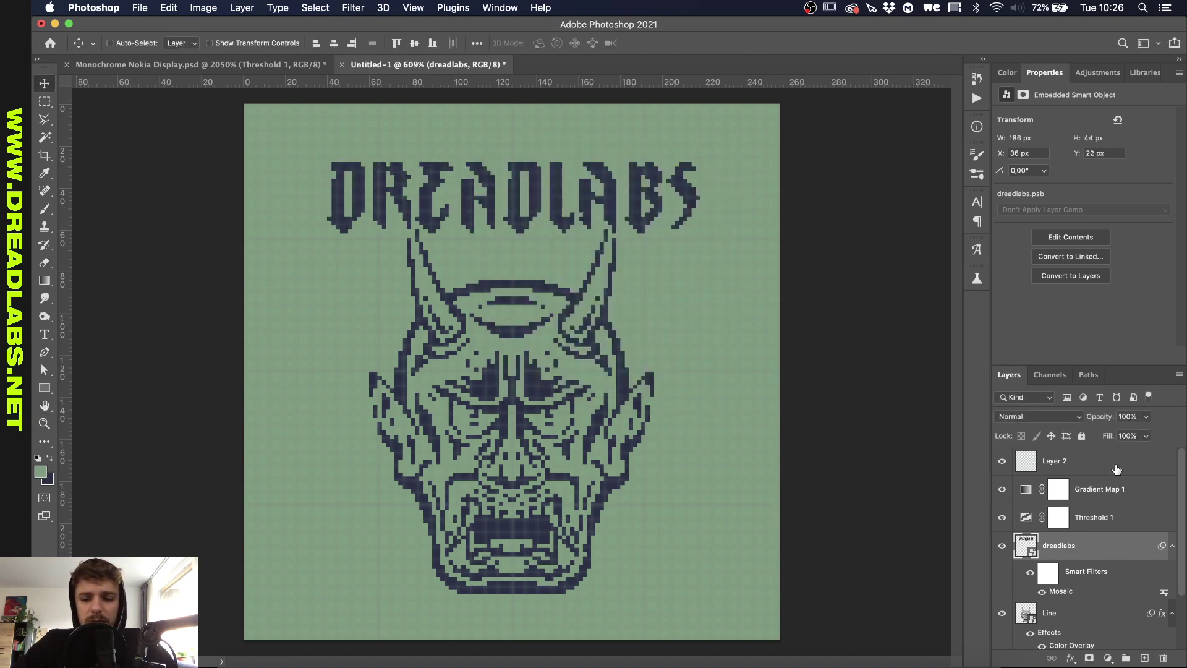
Step: Paste the grid again as pixels into Layer 3 and apply a 0,2-pixel Gaussian Blur
key(super+v)
click(662, 274)
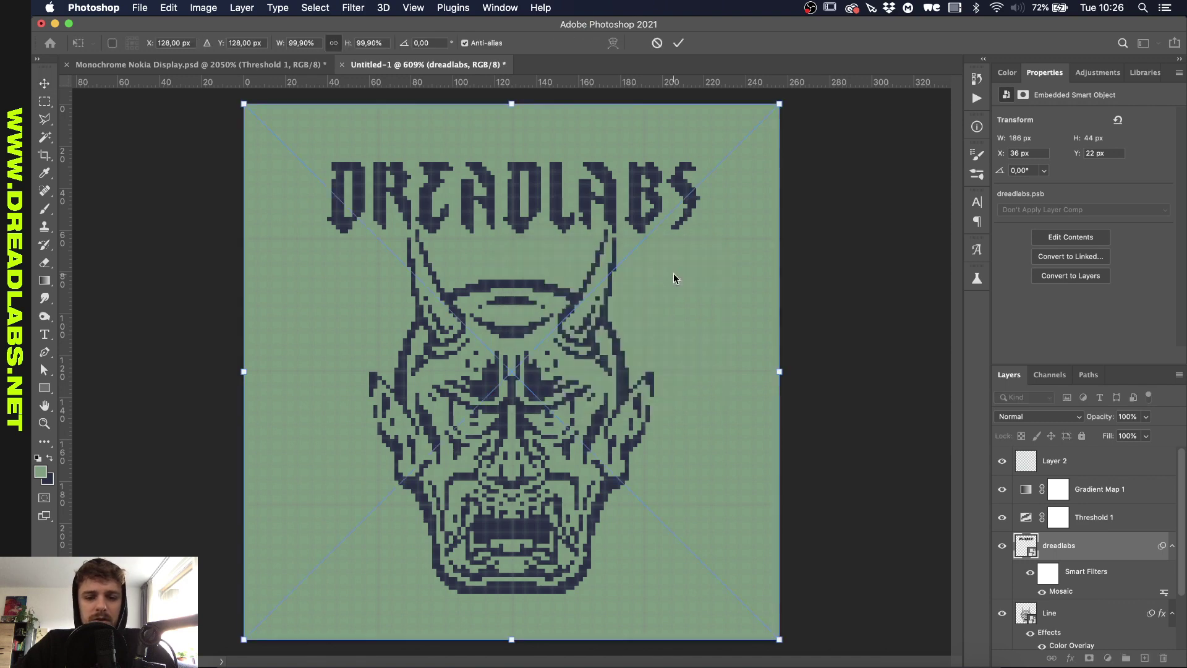
key(Return)
click(347, 7)
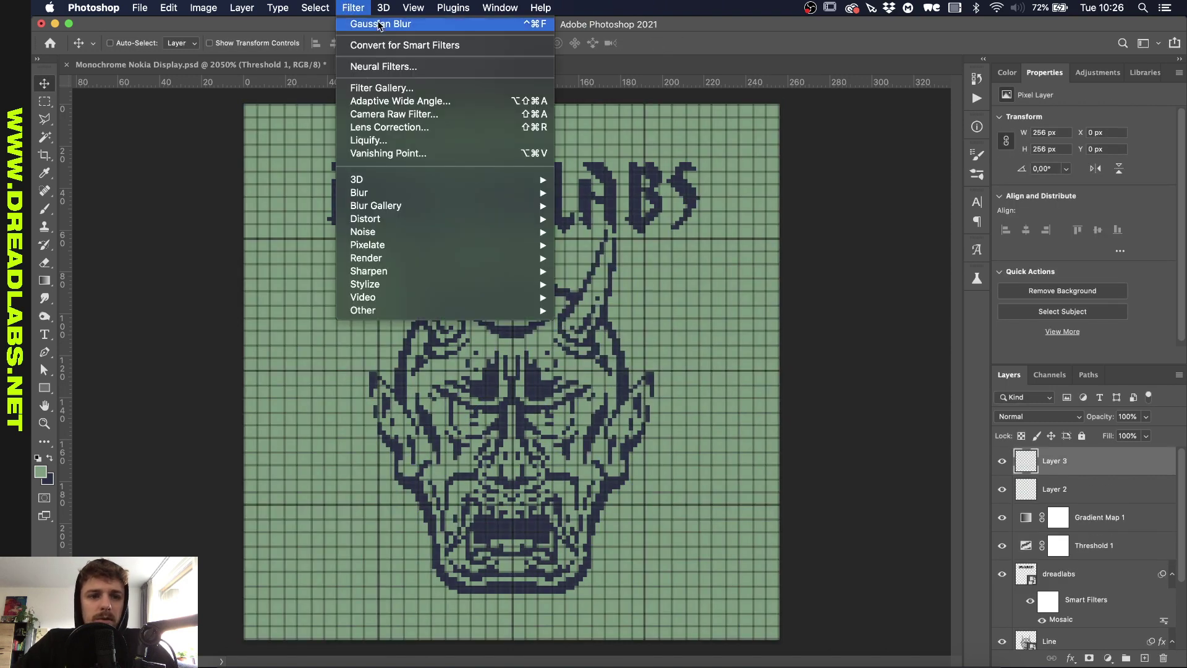
mouse_move(383, 195)
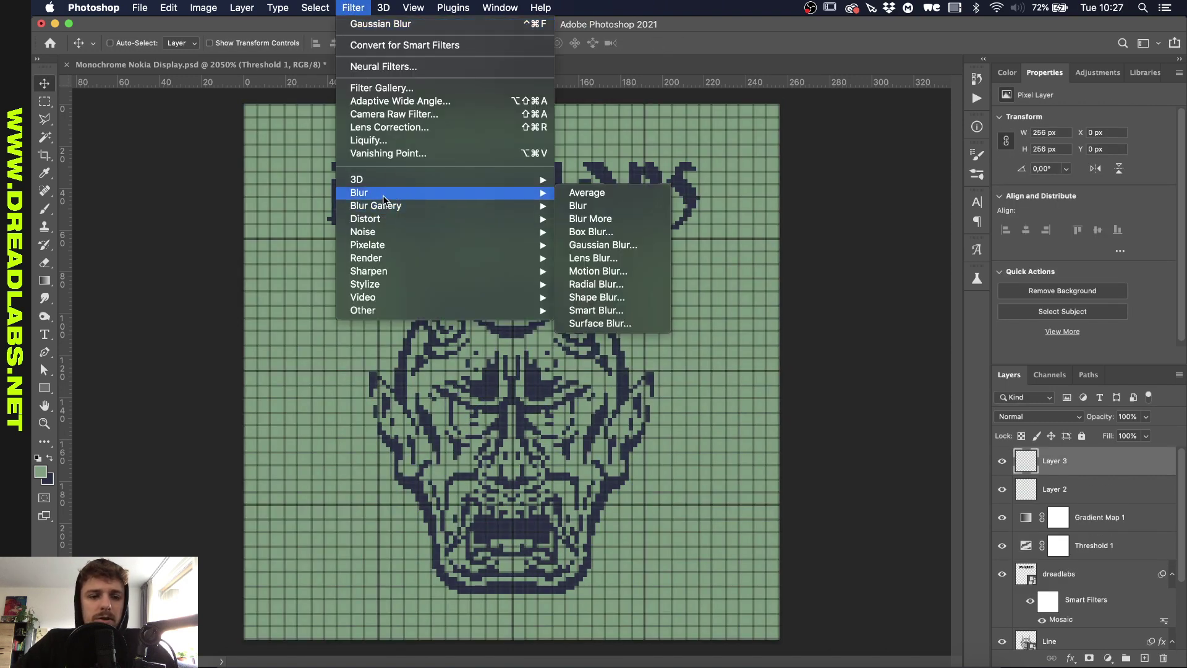
click(618, 244)
key(Up)
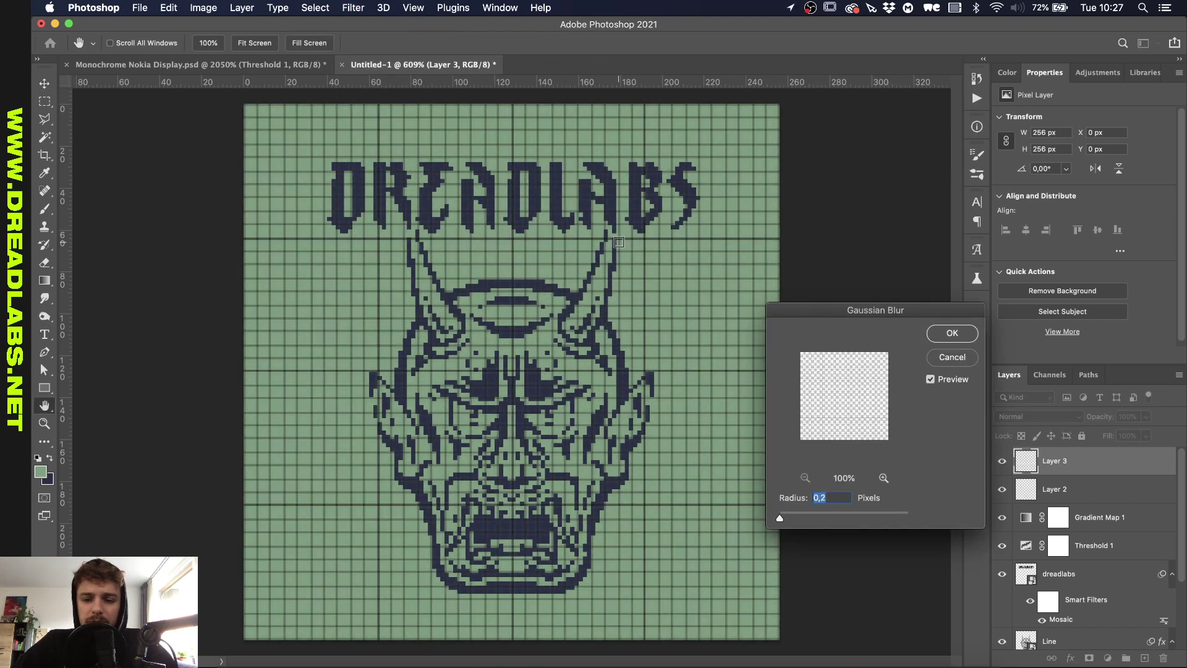
key(Return)
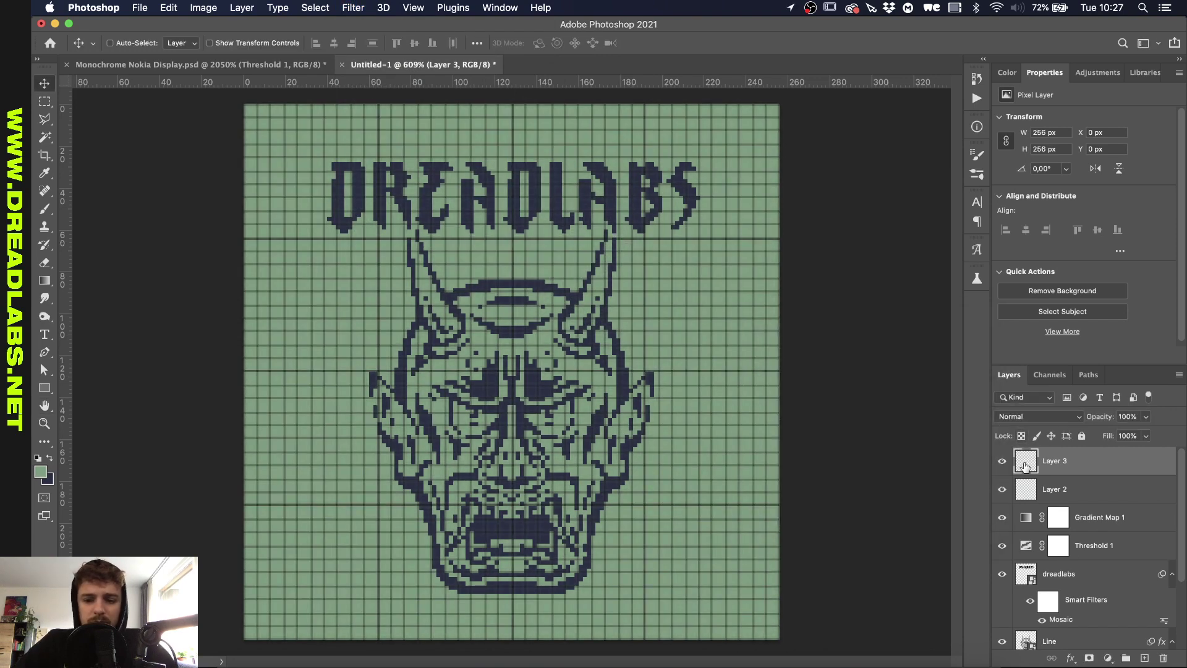
key(super)
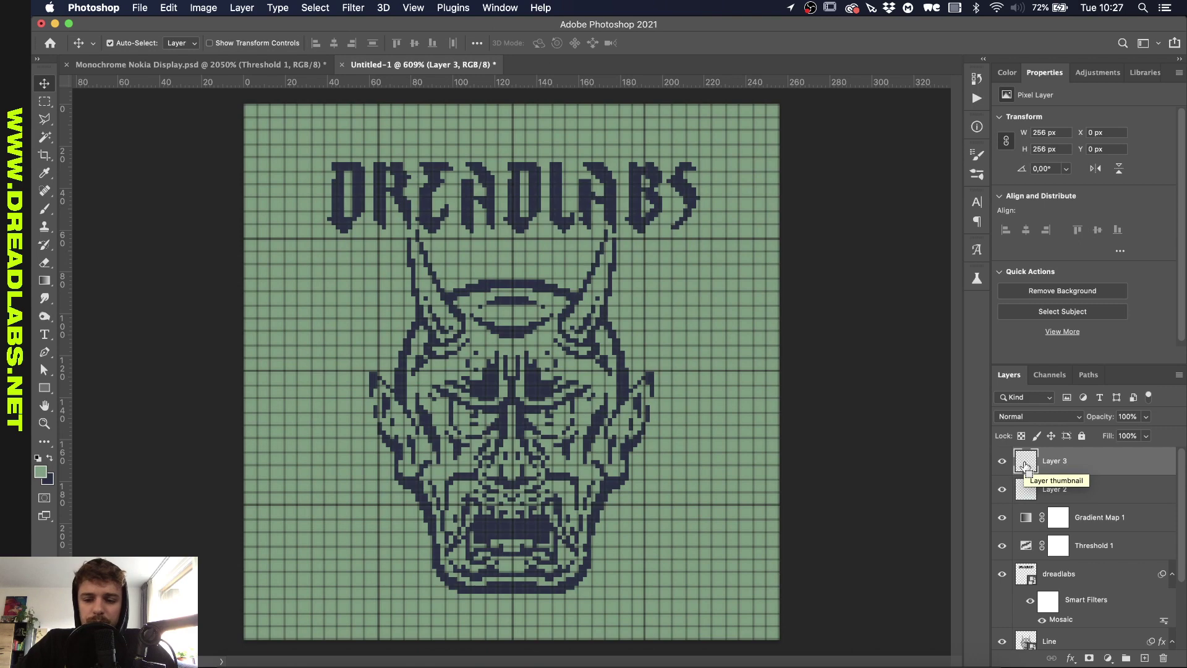
Step: Load the grid as a selection, hide it, mask the Line layer and copy that mask onto dreadlabs
super+click(1024, 465)
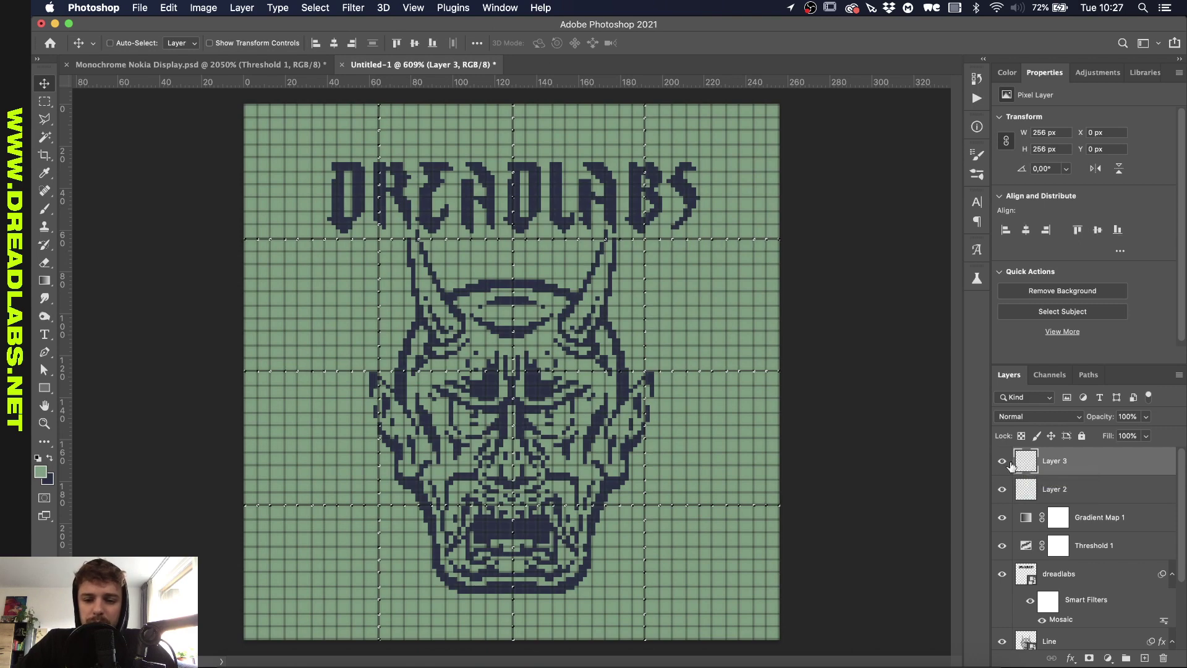
click(1002, 461)
scroll(1070, 556, down, 2)
click(1070, 591)
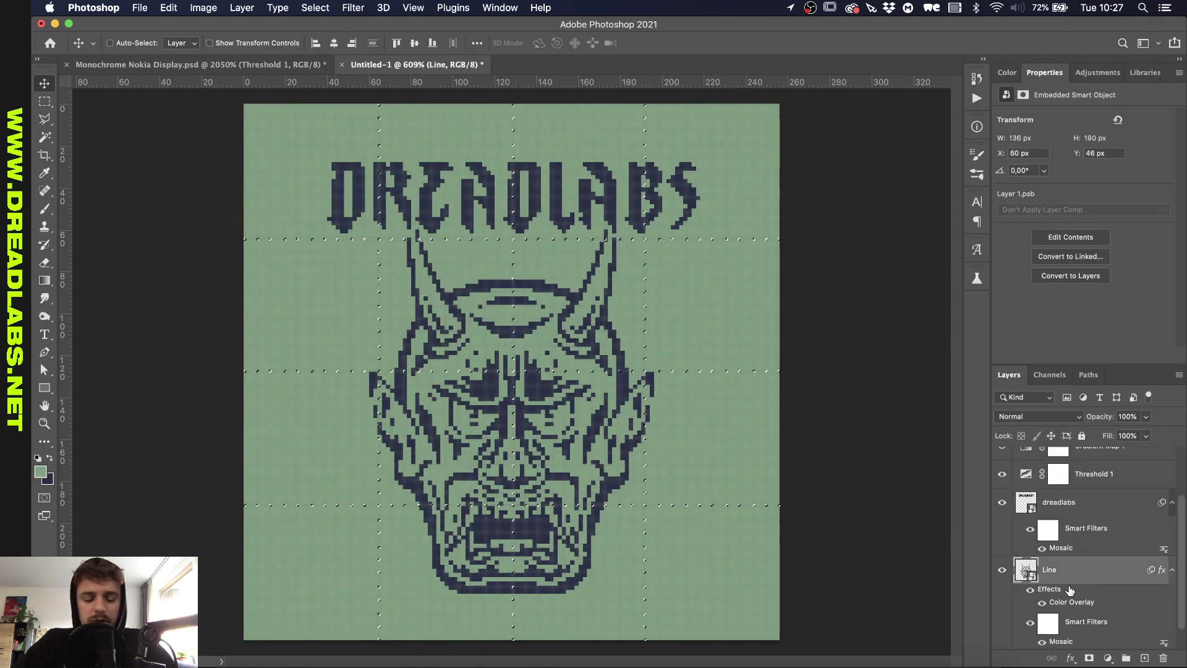
click(1089, 659)
scroll(512, 365, up, 3)
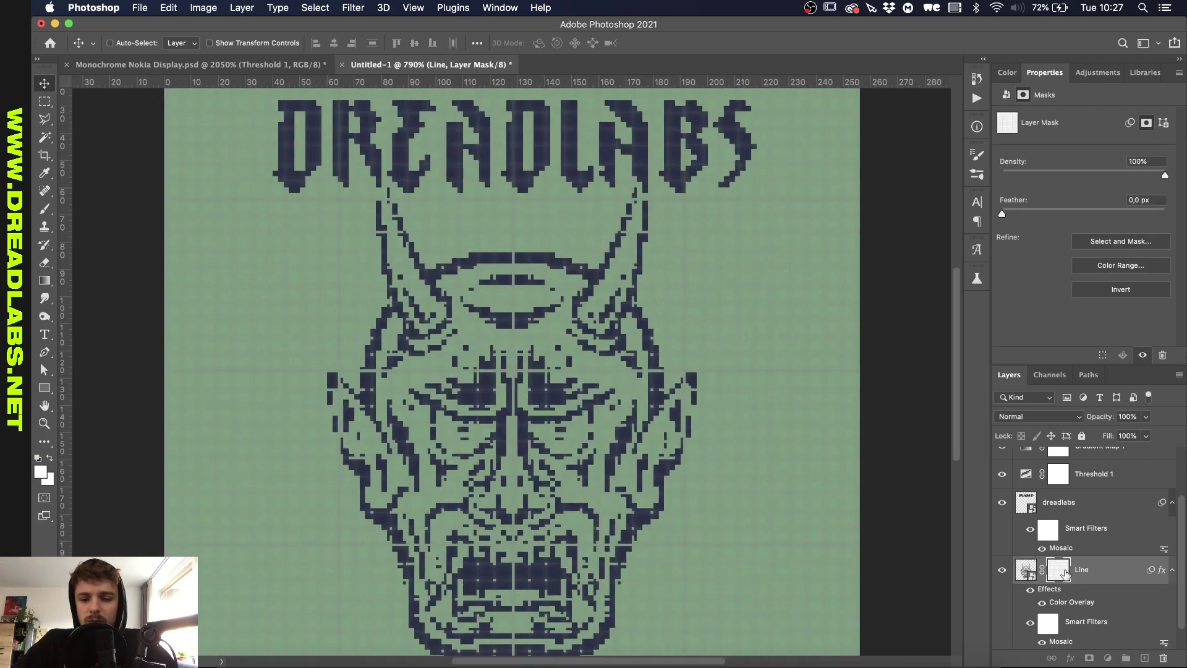
drag(1060, 572, 1059, 504)
Step: Clear the selection and delete the unused hidden Layer 3
scroll(503, 140, down, 3)
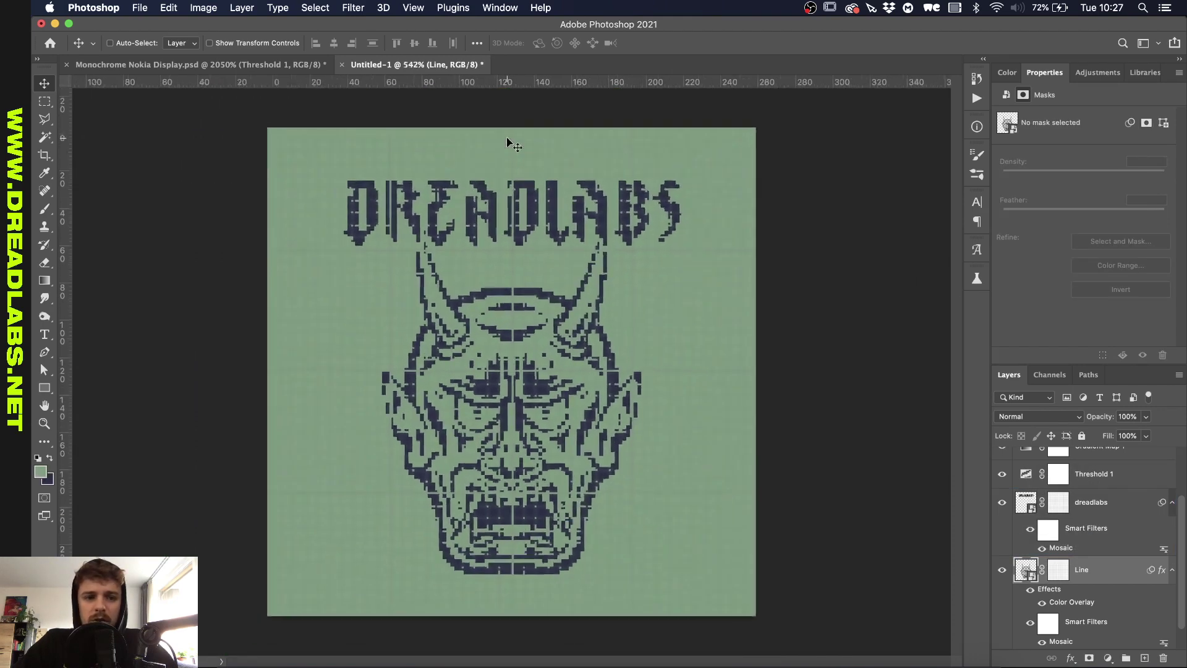
scroll(456, 215, up, 3)
scroll(456, 215, down, 3)
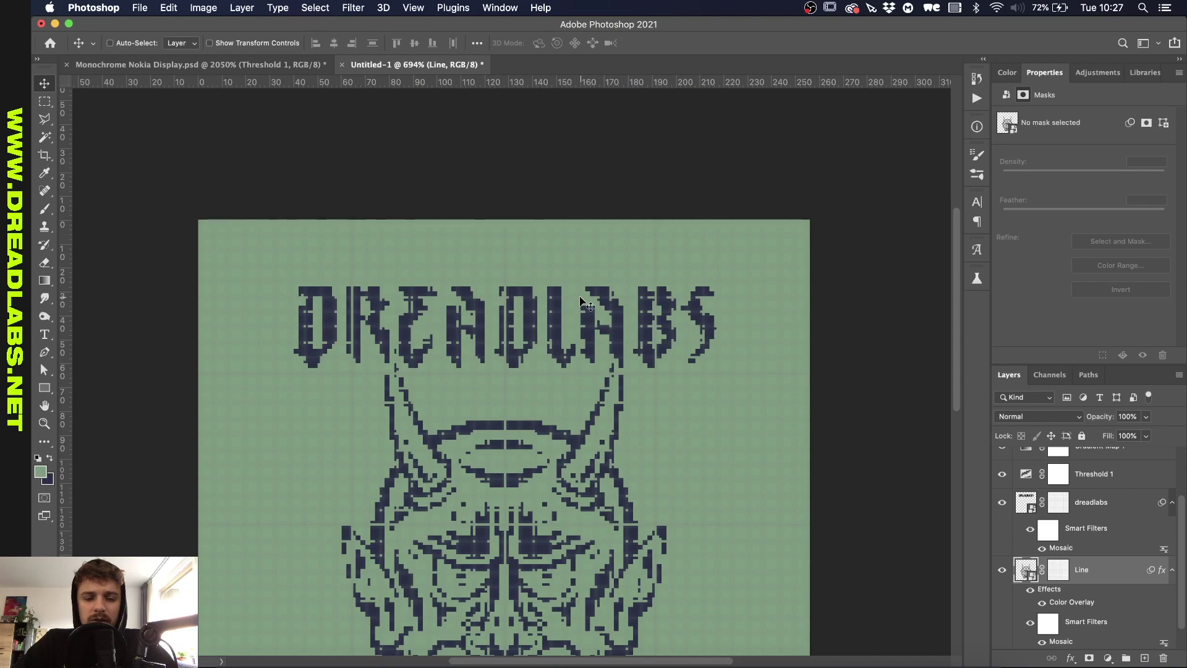
scroll(623, 394, down, 1)
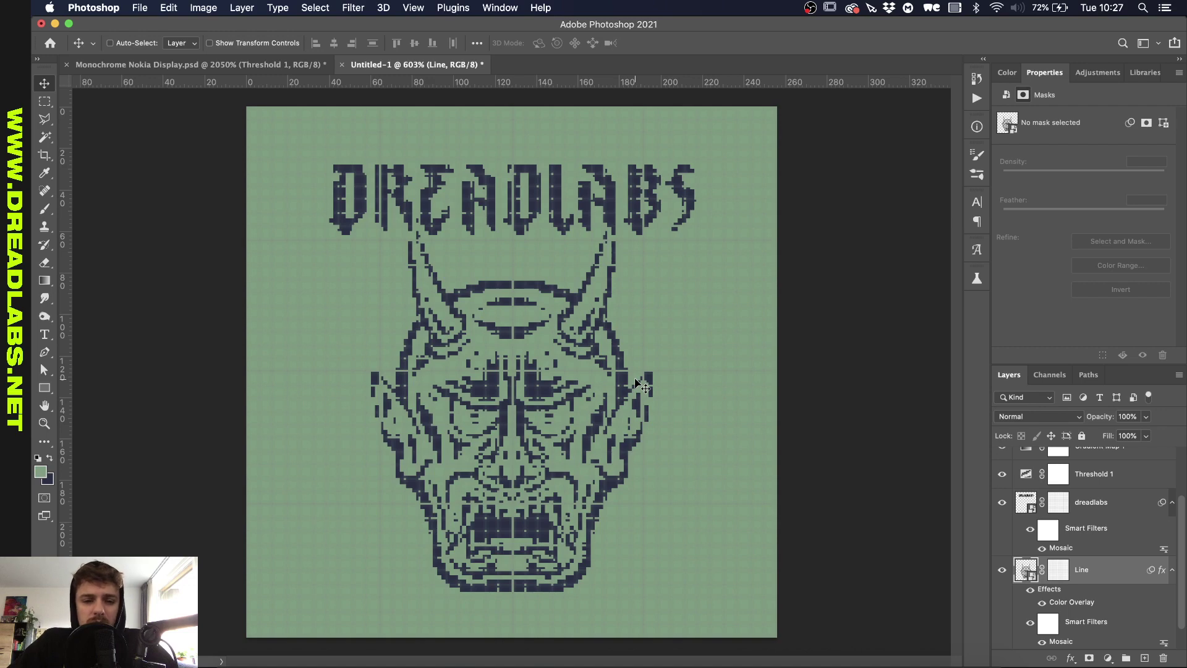
key(super+apostrophe)
scroll(1003, 591, up, 3)
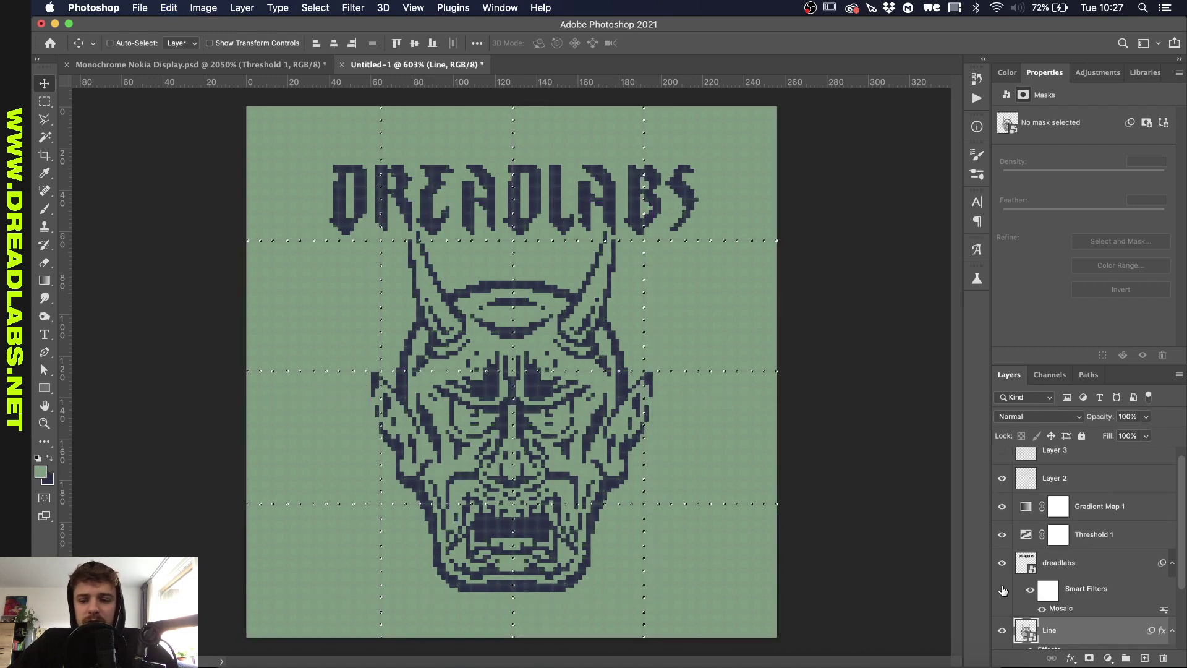
key(super+d)
click(1089, 461)
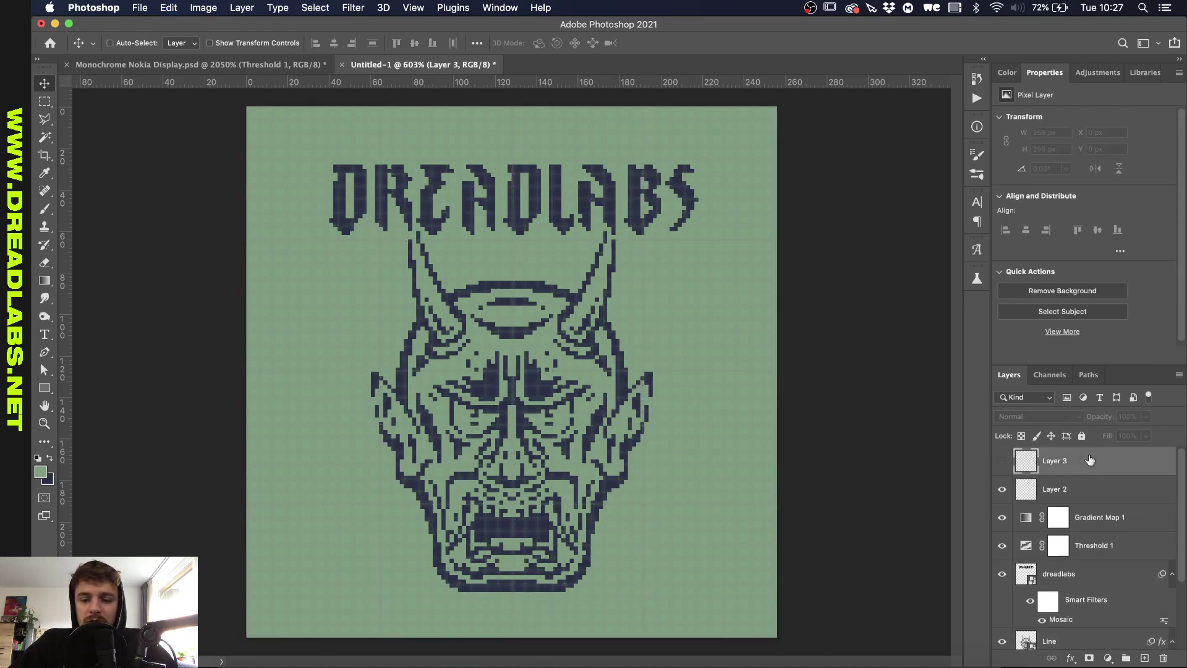
key(BackSpace)
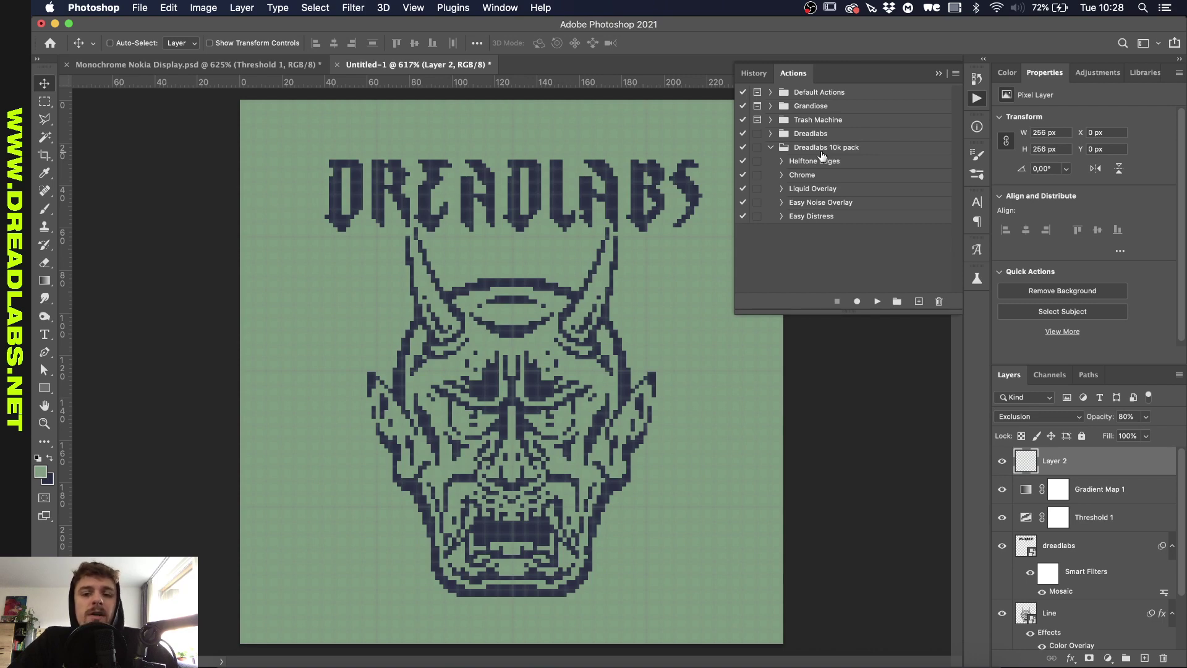
Step: Run the Easy Noise Overlay action, set the noise layer to 5% opacity, and collapse the Actions panel
click(821, 203)
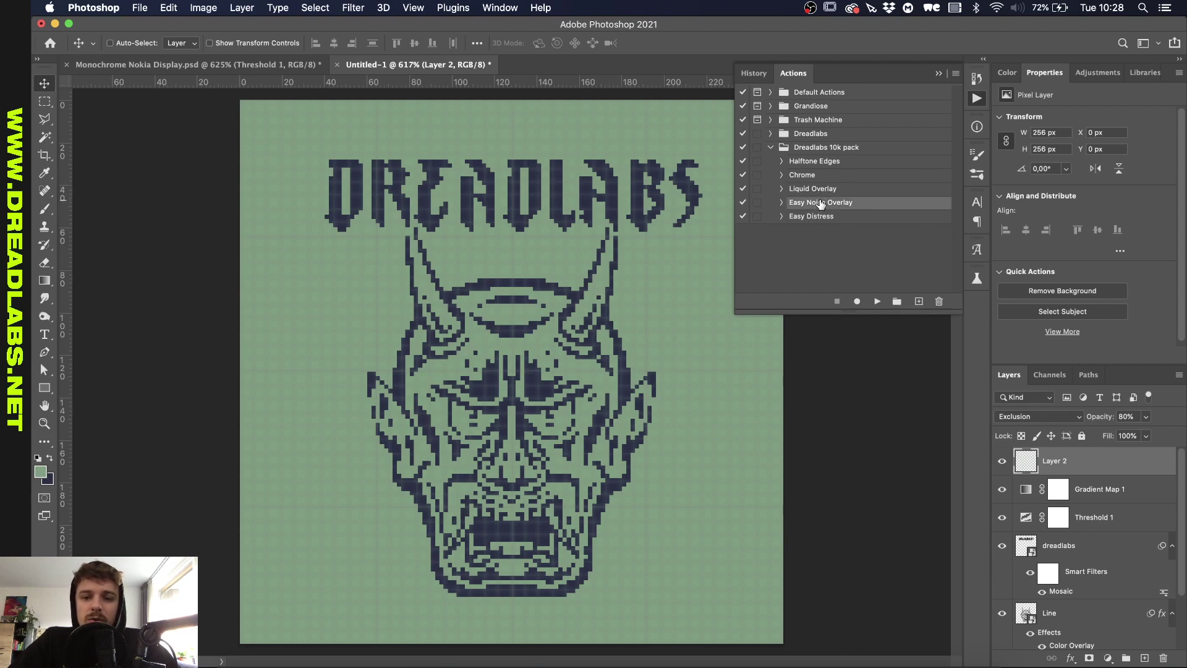
click(877, 301)
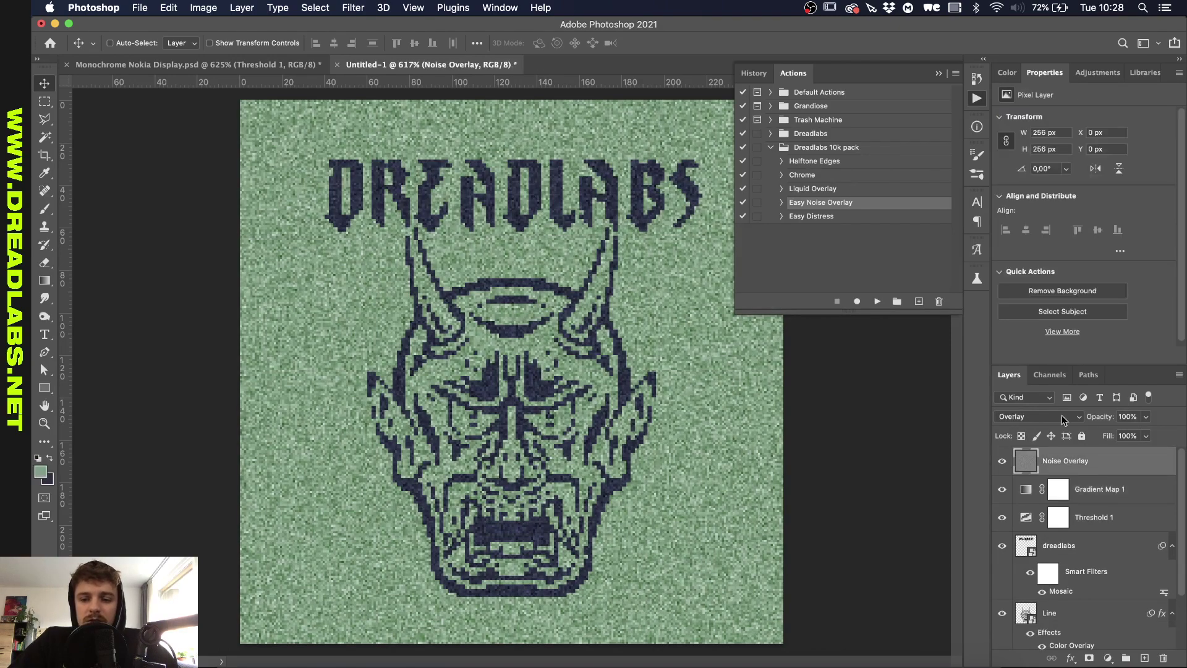
click(1128, 416)
text(5)
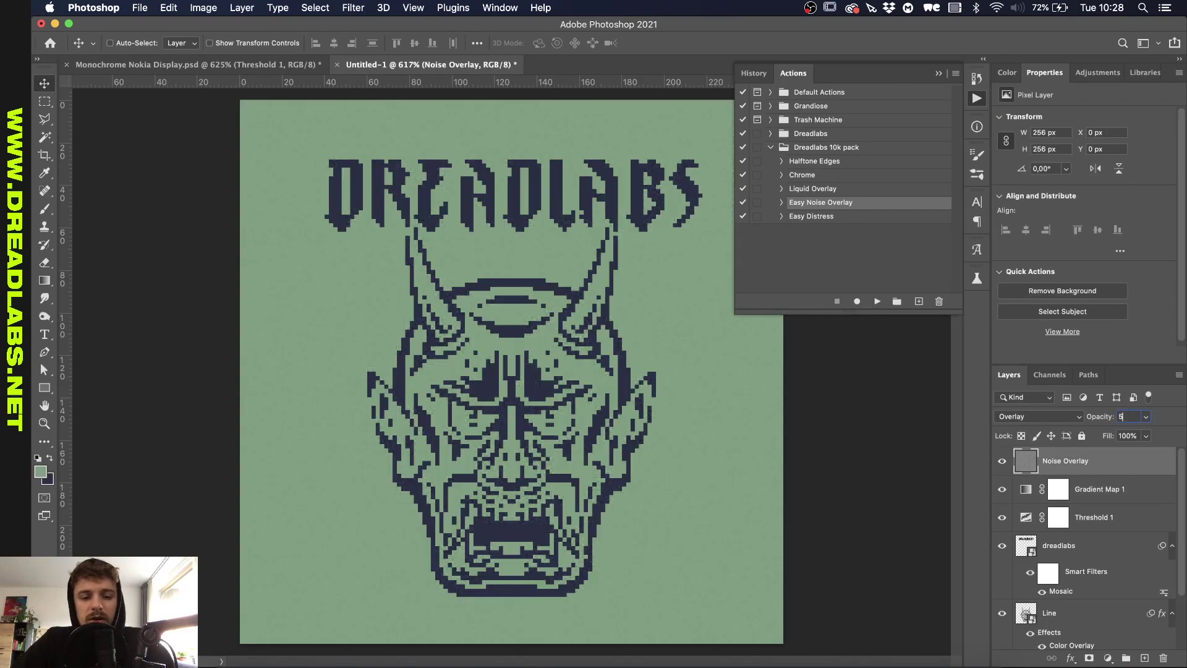
scroll(556, 420, up, 10)
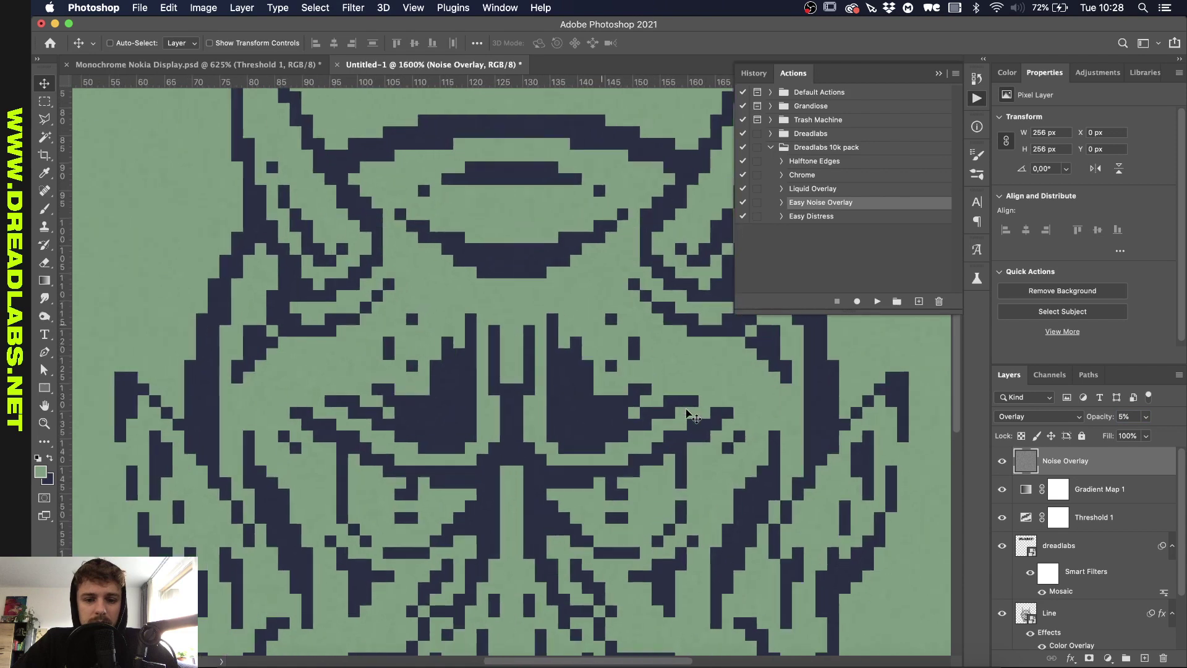
scroll(533, 454, up, 2)
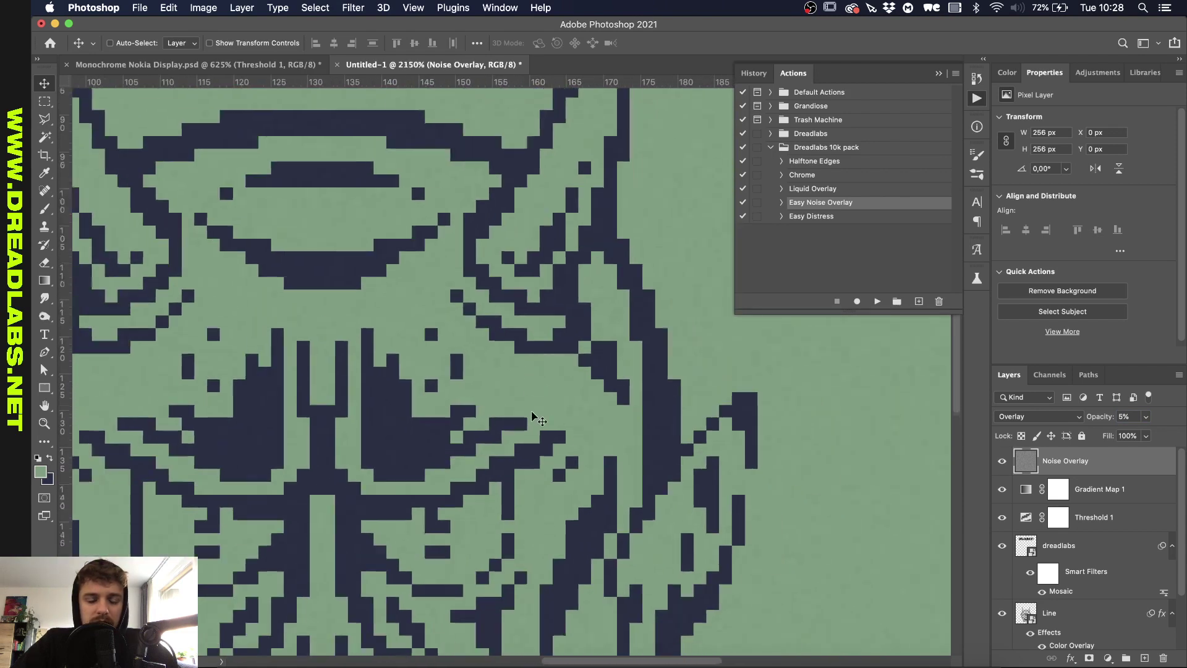
scroll(566, 303, down, 3)
scroll(575, 304, down, 6)
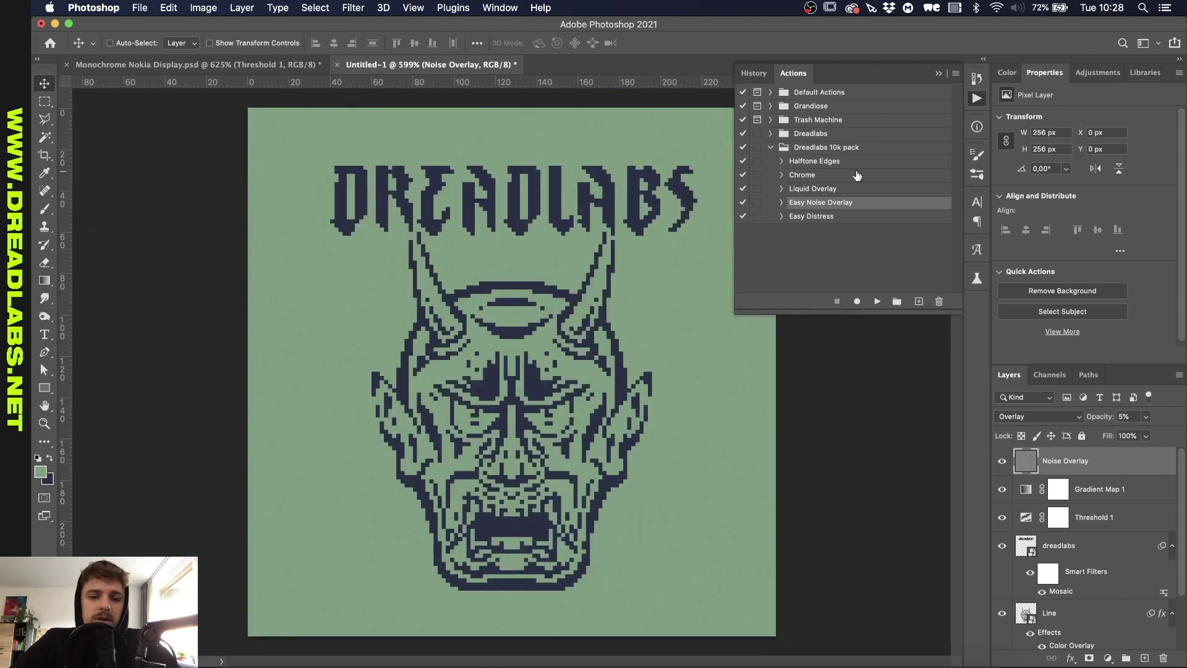
click(938, 73)
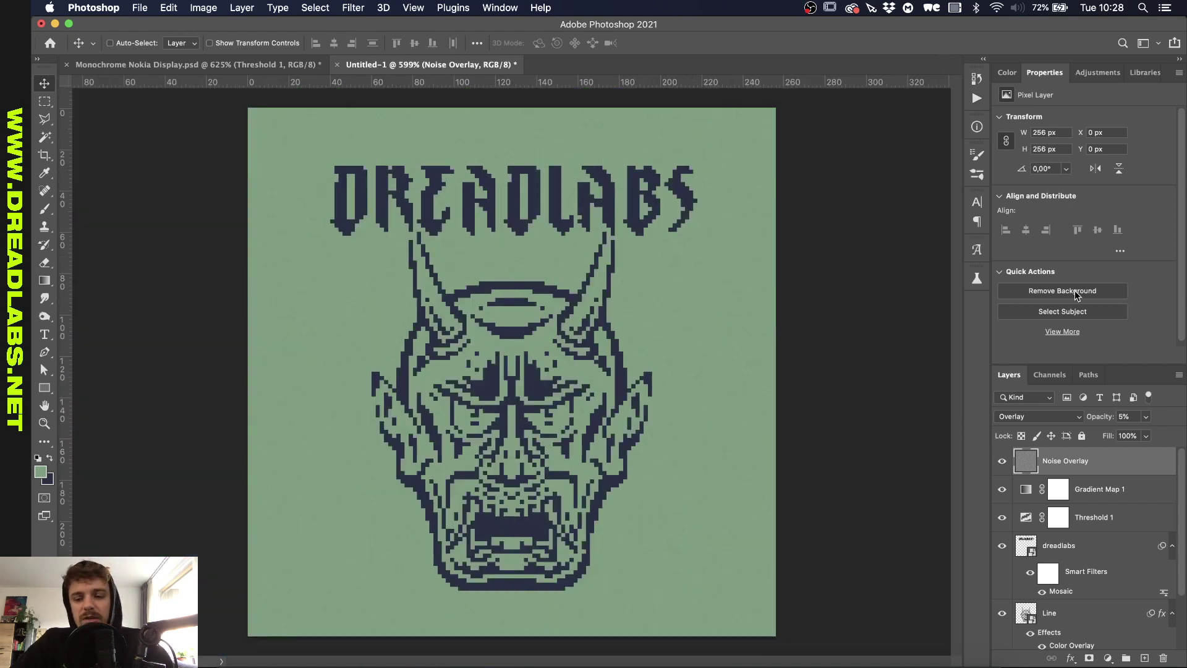
Step: Stamp all visible layers into a new top layer and rename it 'Monochrome screen'
scroll(479, 267, down, 2)
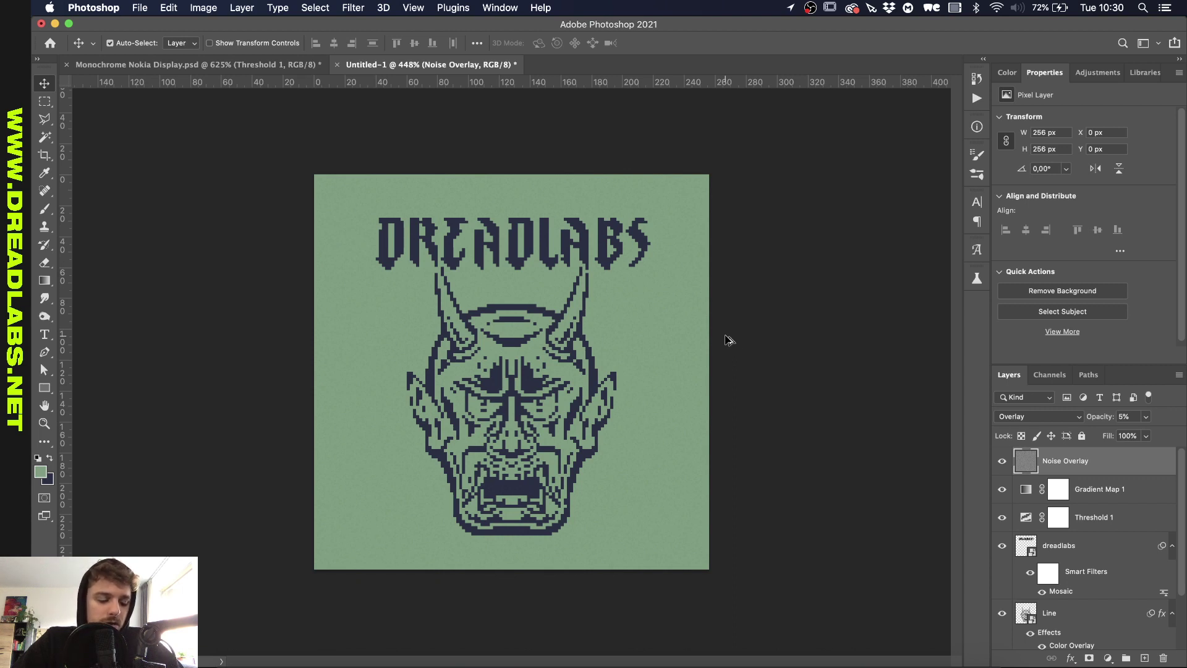
key(super)
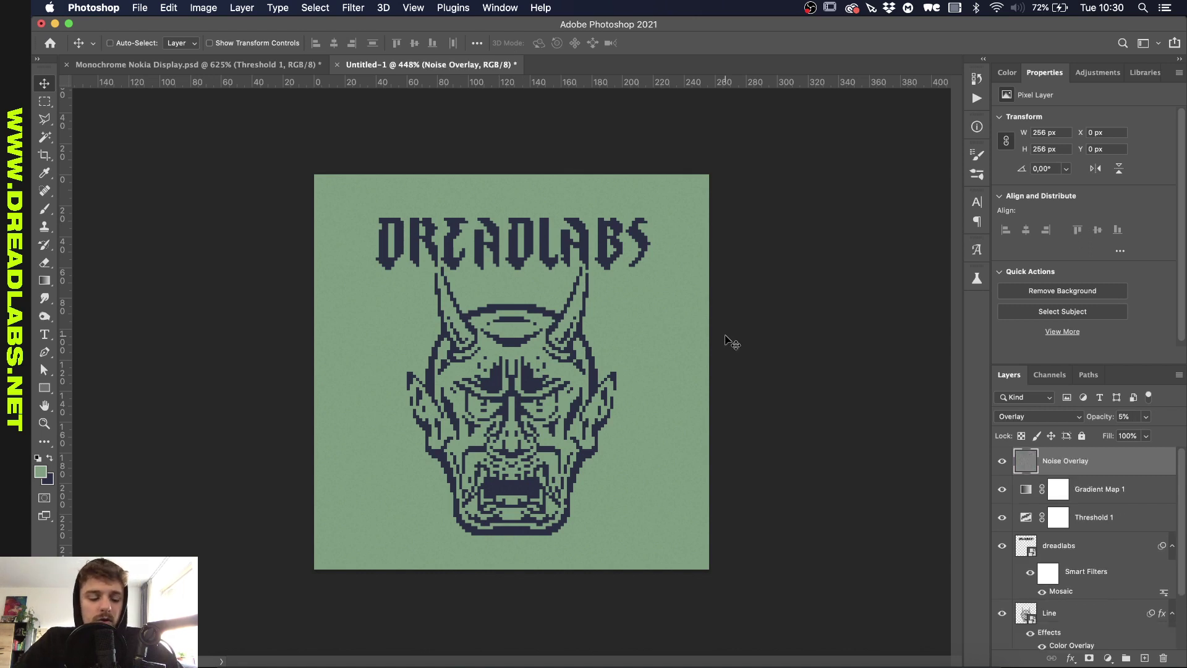
key(super+alt+shift+e)
double_click(1064, 460)
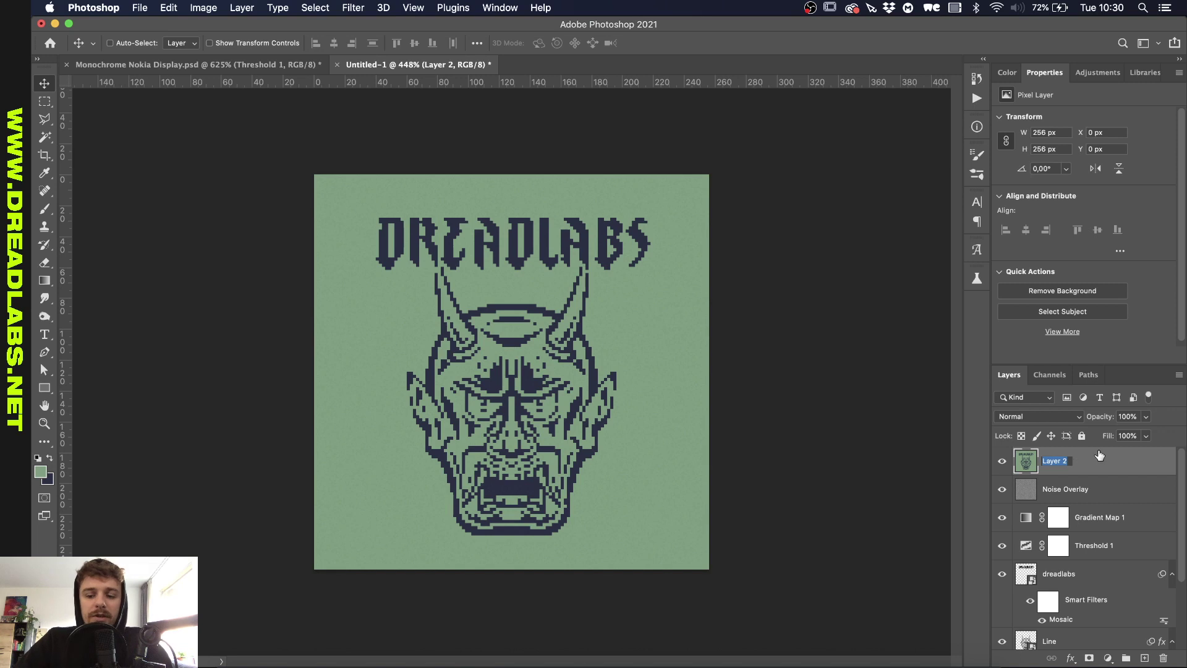
text(Monochrome s)
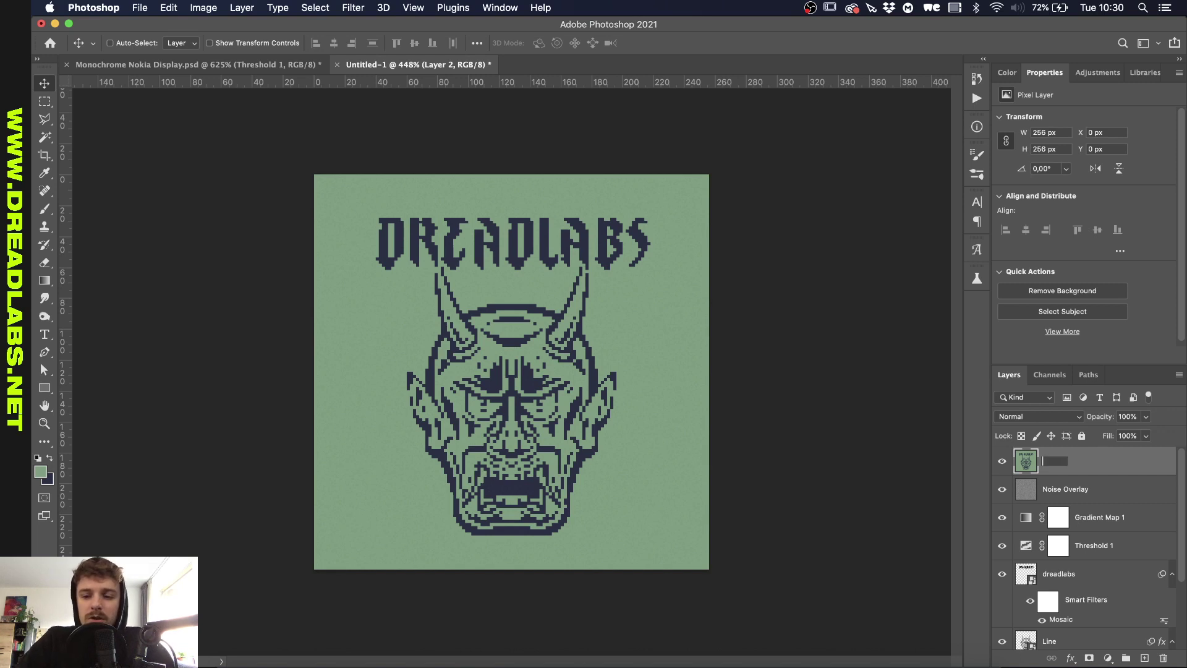
text(creen)
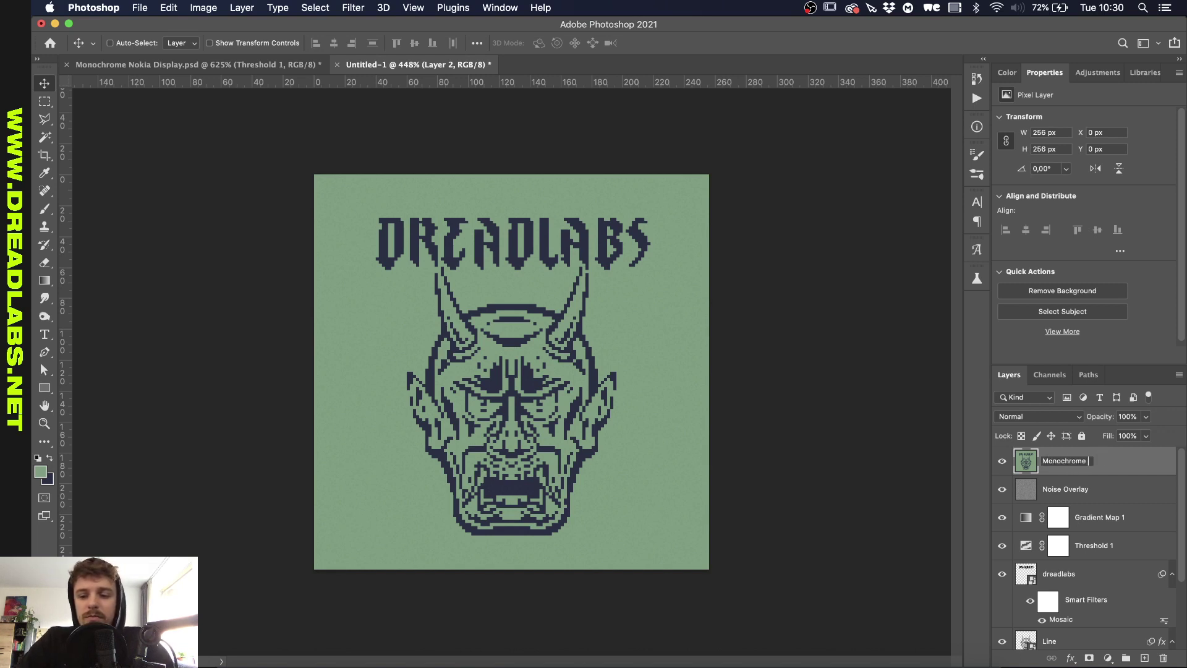
key(Return)
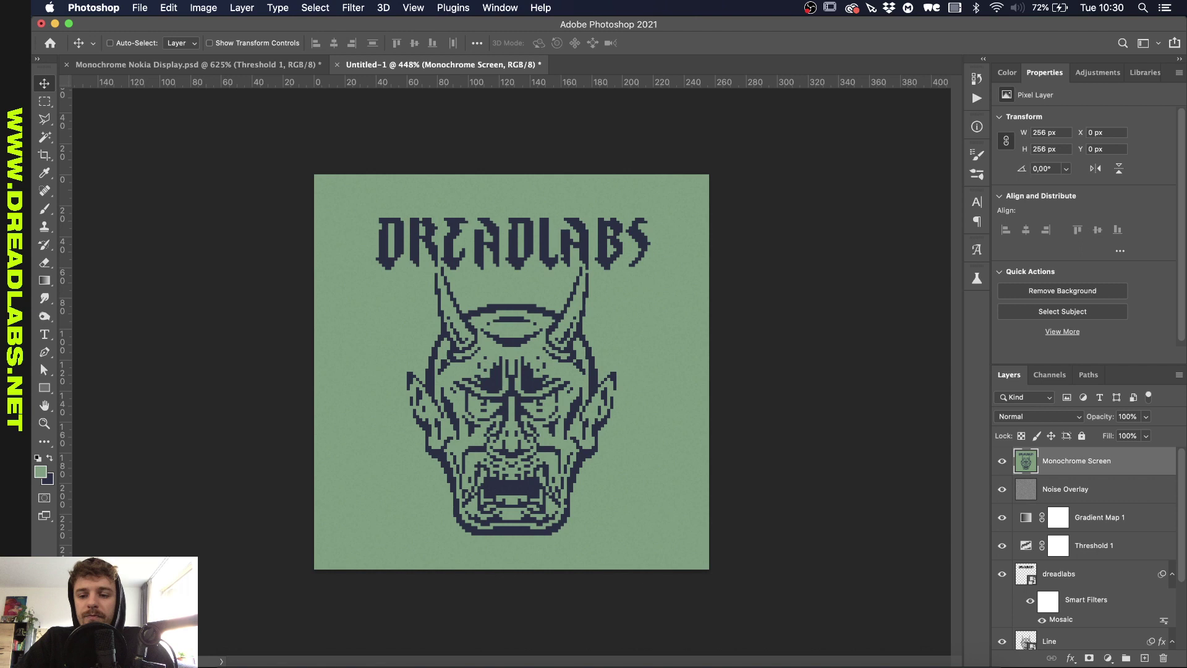
Step: Duplicate the Monochrome Screen layer into a new document
right_click(1070, 469)
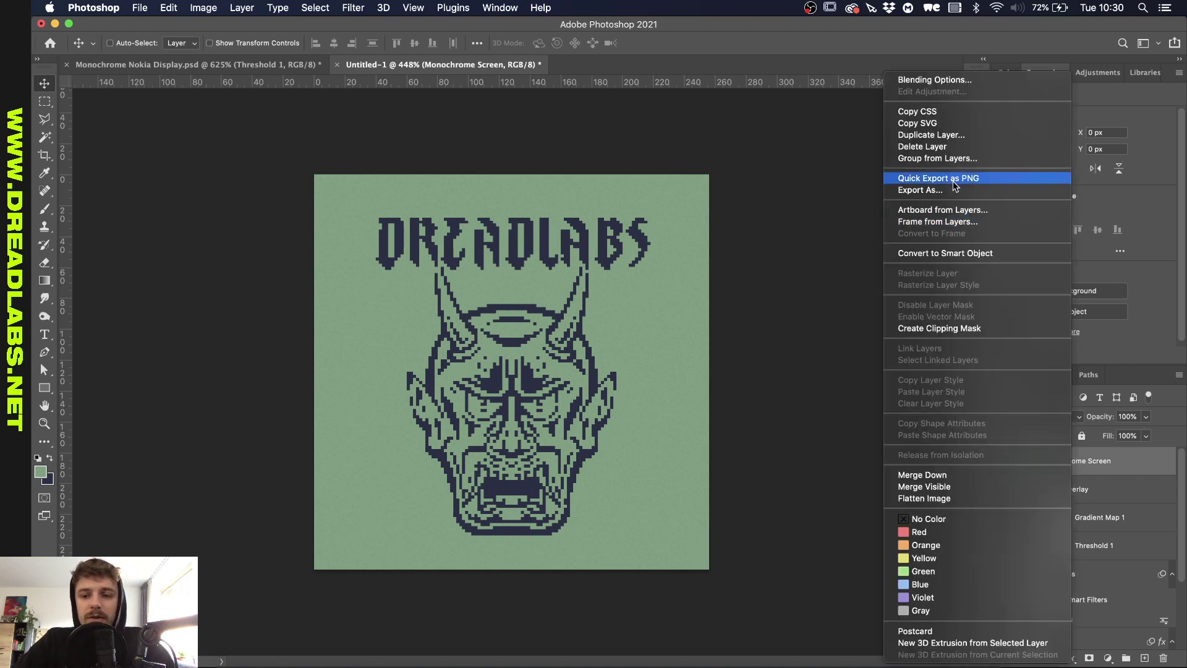
click(931, 135)
click(564, 327)
click(562, 336)
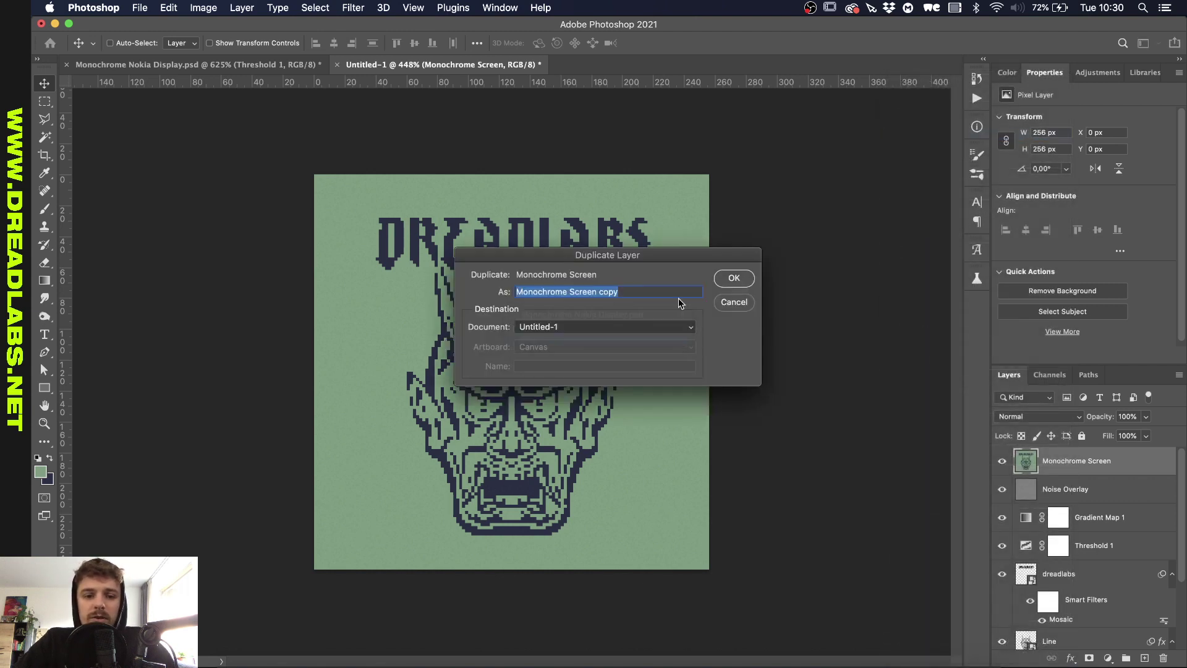
click(734, 277)
Step: Set the new document's canvas size to 3000 × 3000 px
key(alt+super+c)
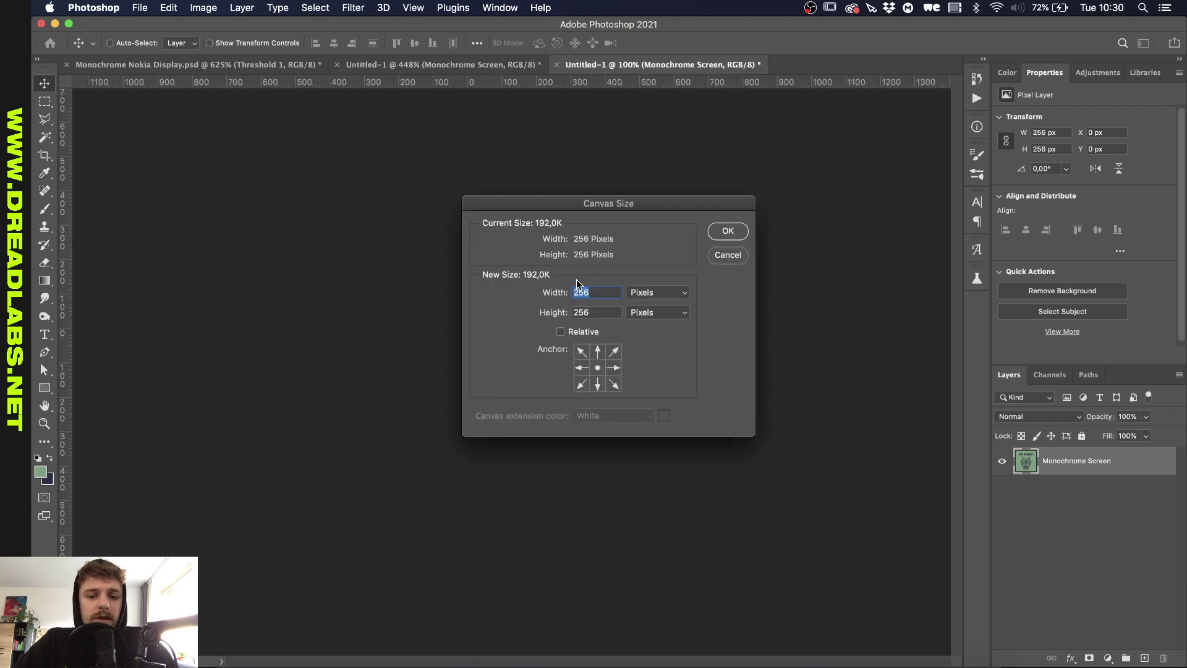
text(30000)
key(BackSpace)
key(Tab)
text(3000)
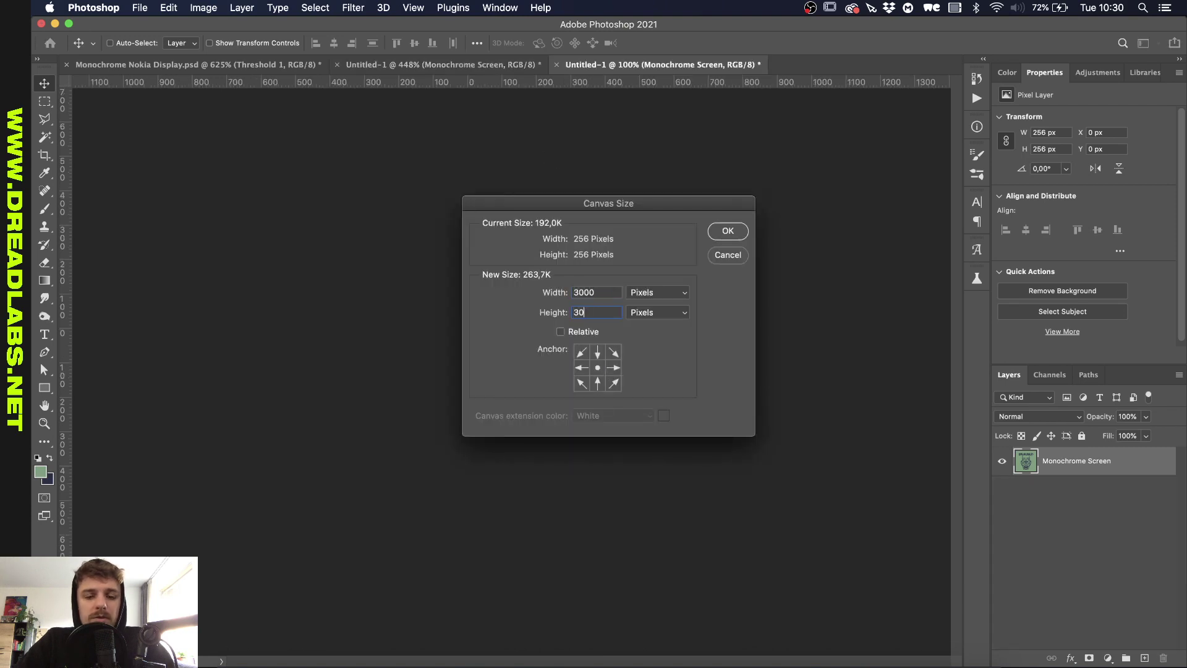
key(Return)
Step: Scale the artwork to 3000 px wide with Nearest Neighbor resampling to keep pixels sharp
key(super+t)
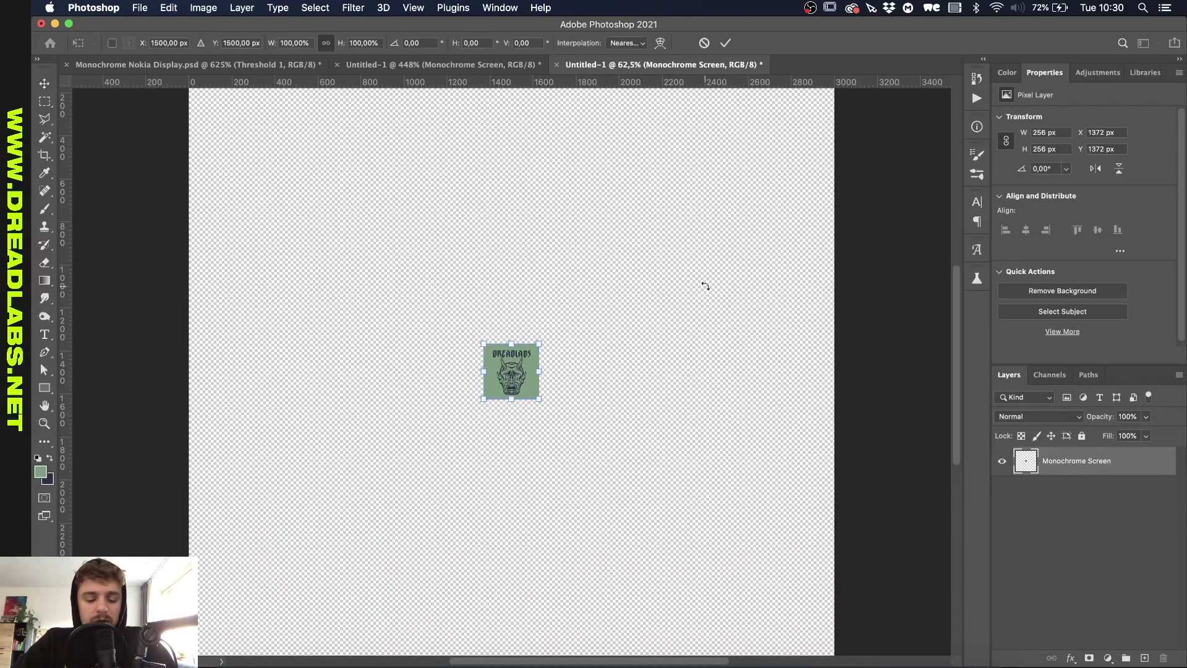
click(626, 43)
click(520, 305)
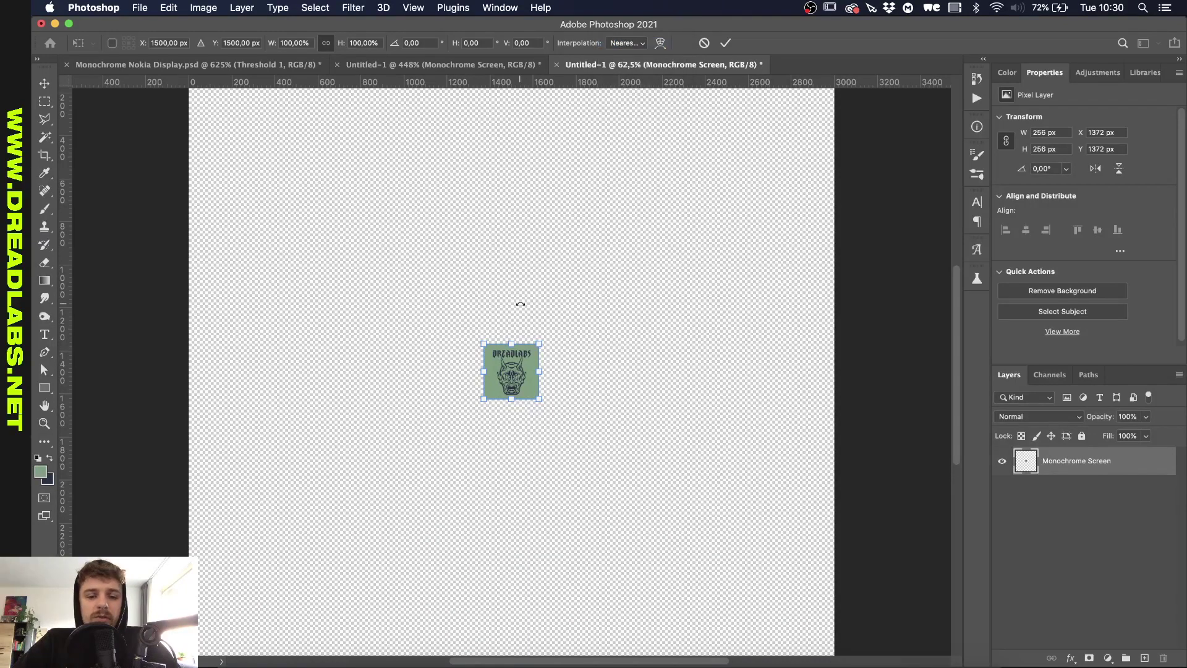
scroll(520, 304, down, 2)
click(291, 43)
text(3000)
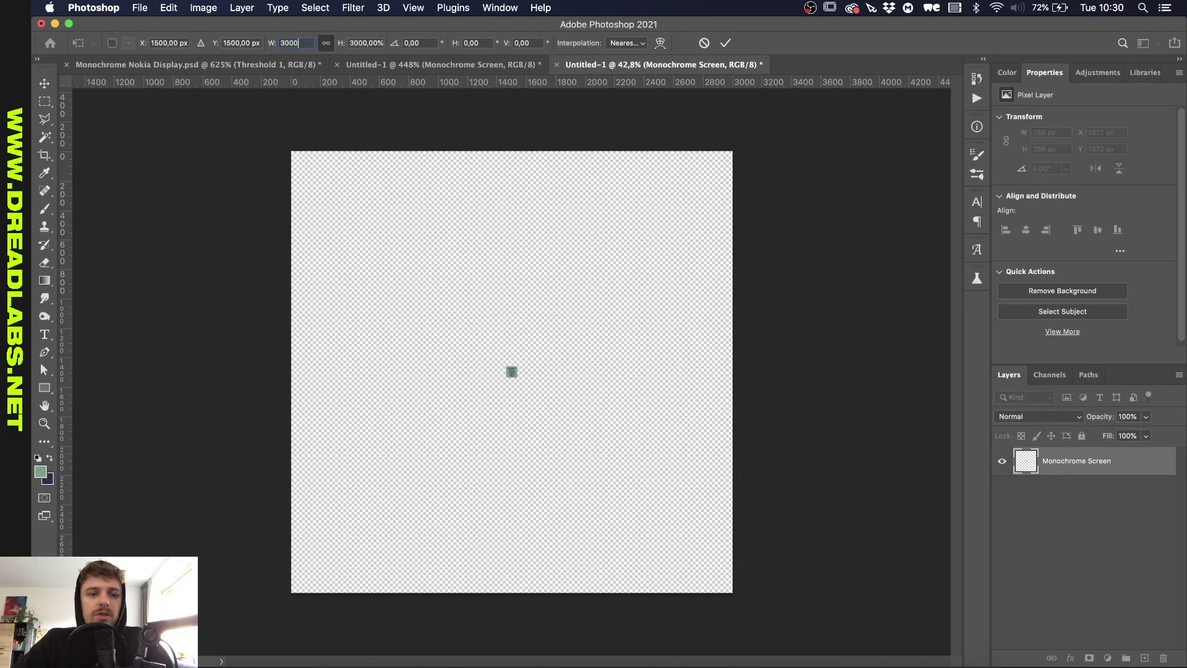
text(px)
key(Return)
scroll(513, 372, up, 1)
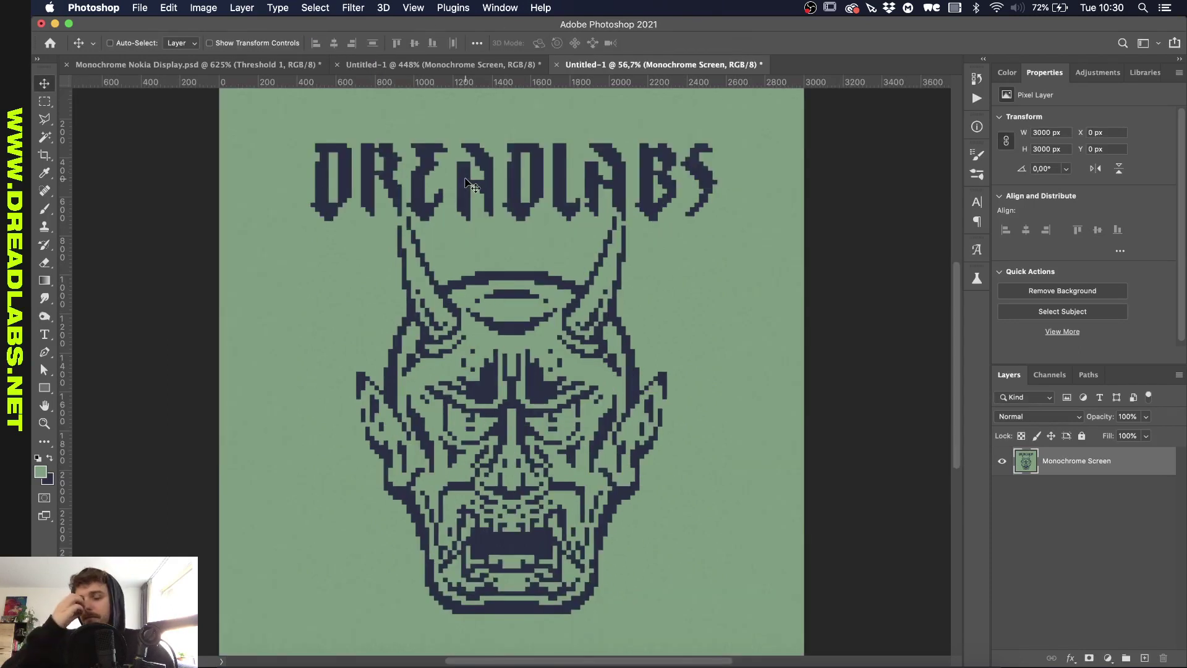
scroll(532, 257, down, 1)
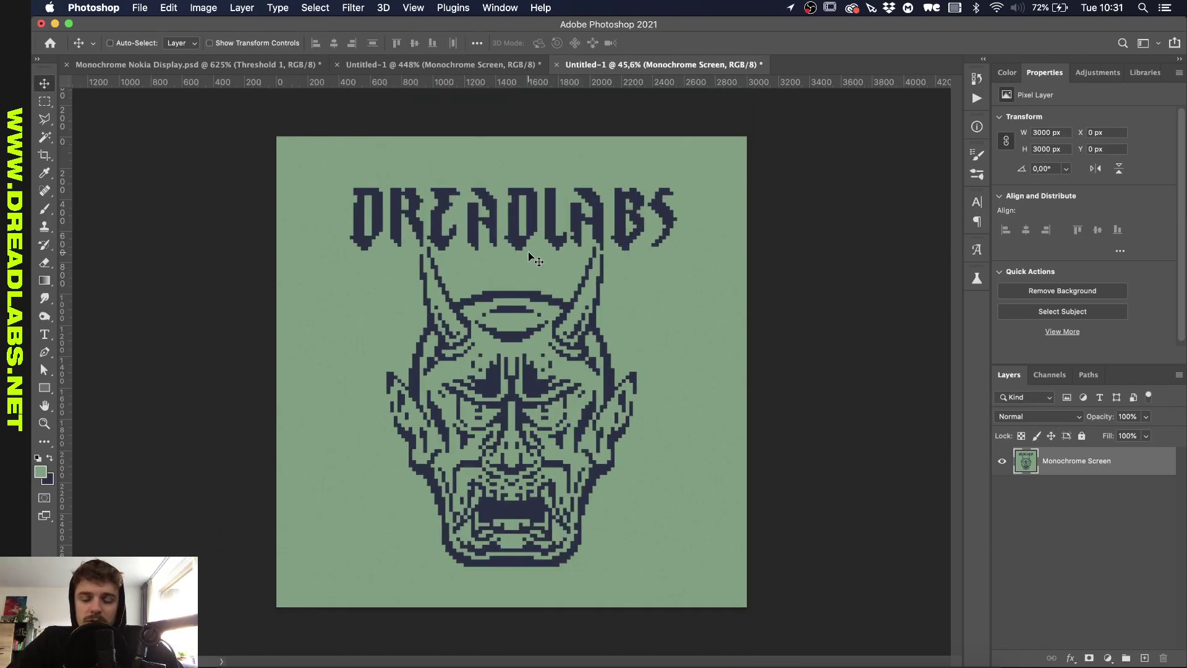